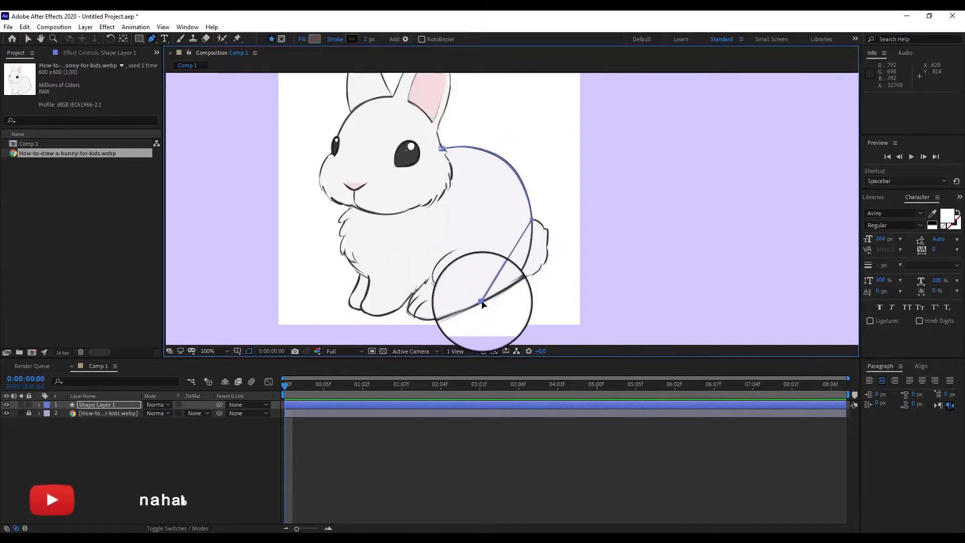
Continue tracing the rabbit's body outline with the Pen tool from the rump around the hind foot to the front paws.
click(470, 304)
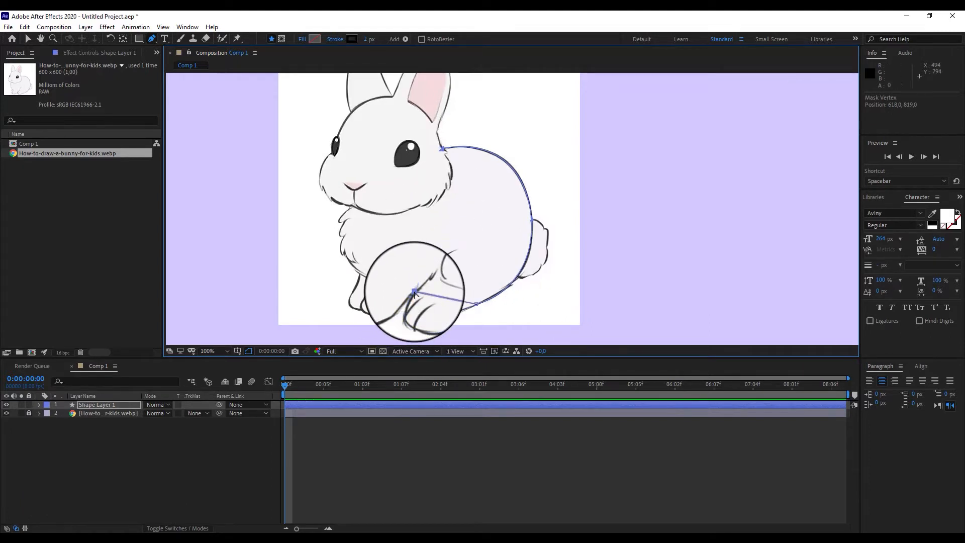
drag(389, 342, 383, 341)
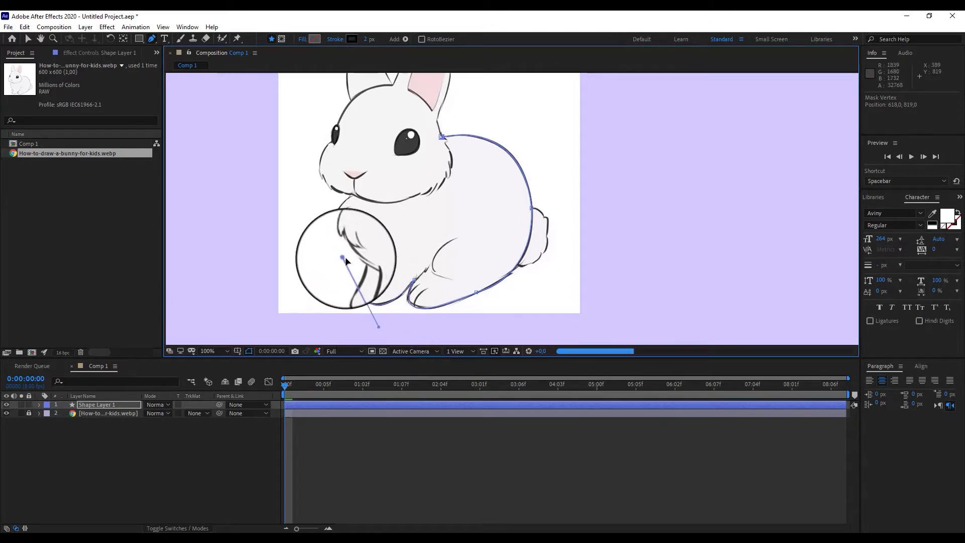
click(363, 295)
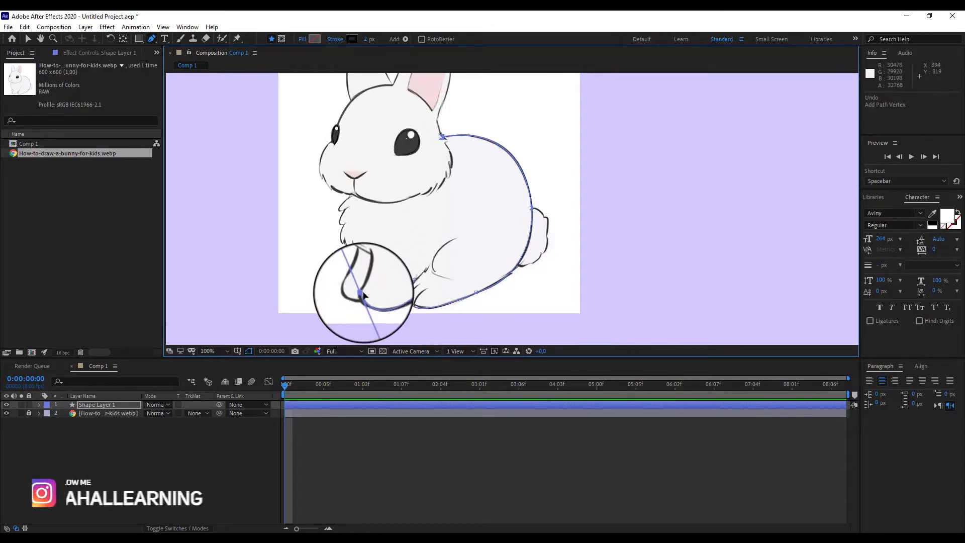
click(349, 263)
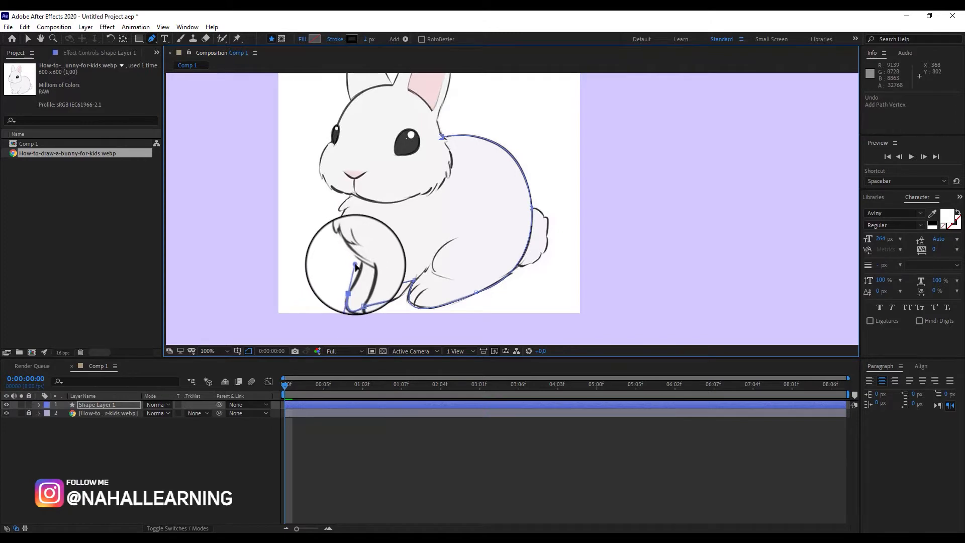
scroll(357, 286, up, 2)
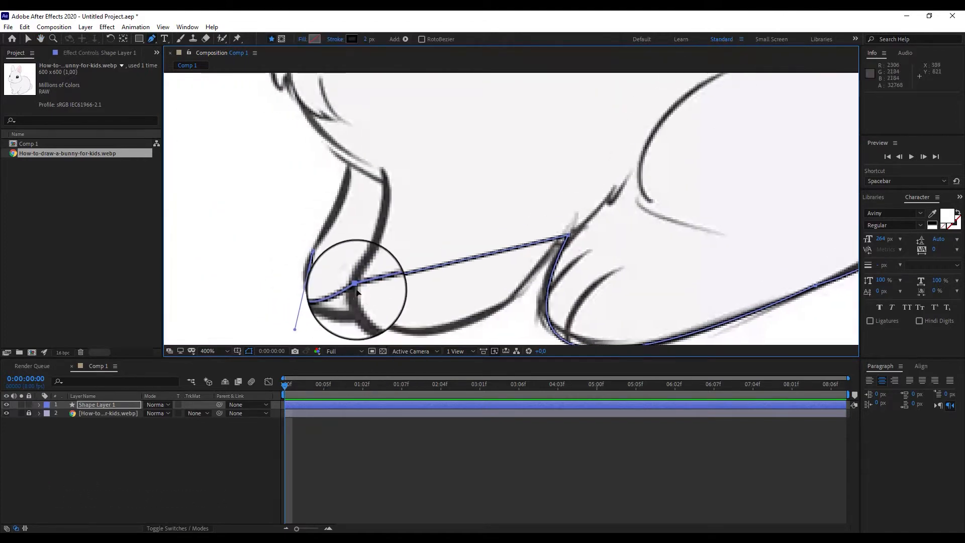
Adjust the path handles so the curves follow the undersides of both front paws and the notch between them.
drag(427, 280, 410, 337)
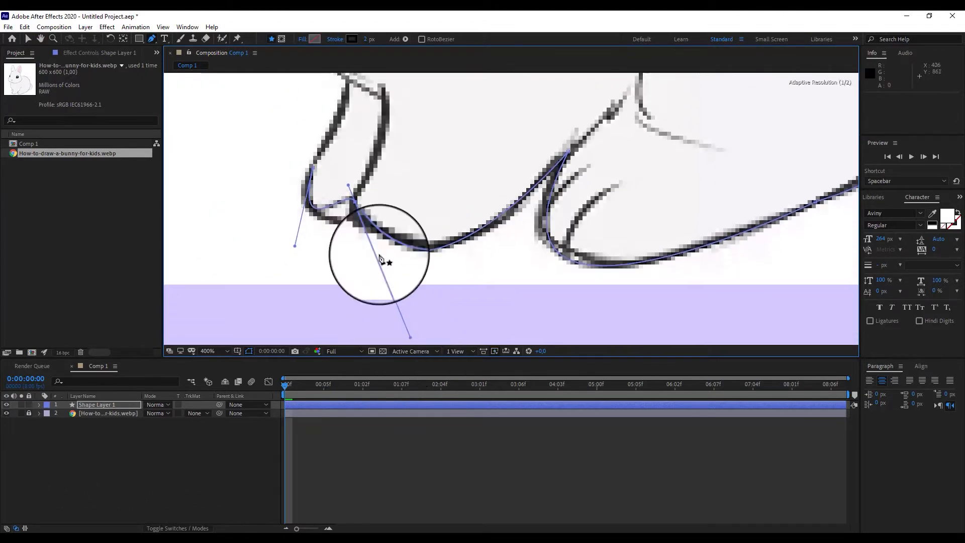
drag(349, 189, 399, 321)
ctrl+click(356, 205)
key(ctrl+z)
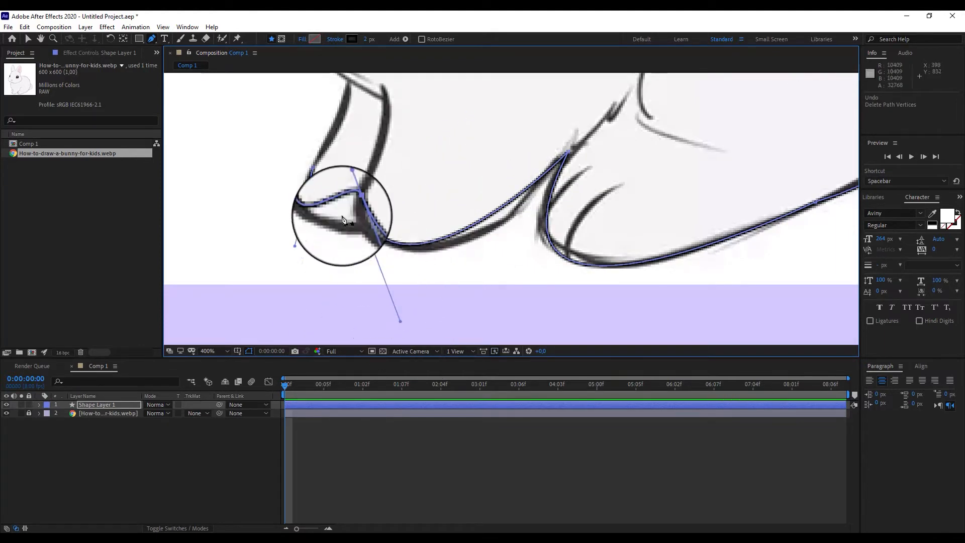
click(335, 206)
drag(347, 224, 294, 215)
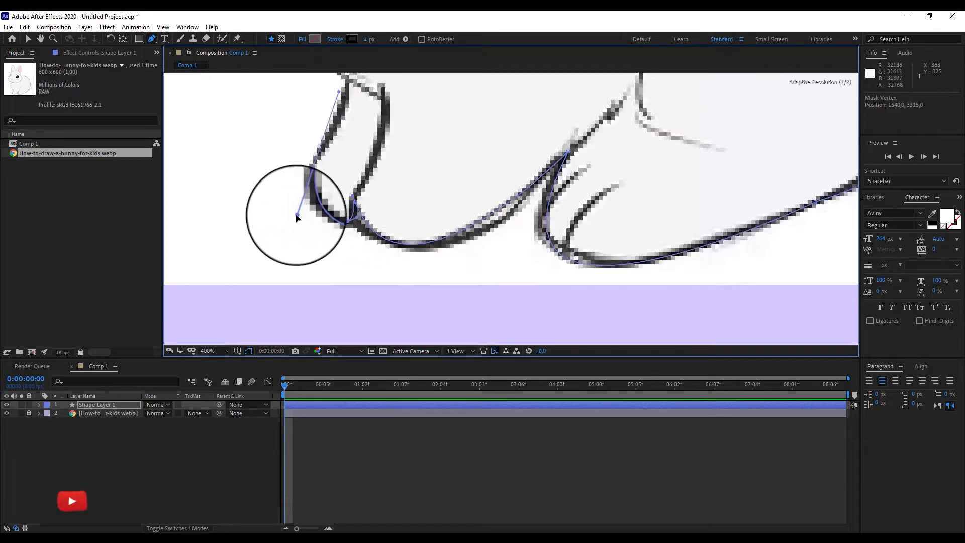
Extend the body path up the outer edge of the front leg to where it meets the chest.
drag(377, 159, 406, 222)
drag(377, 142, 379, 135)
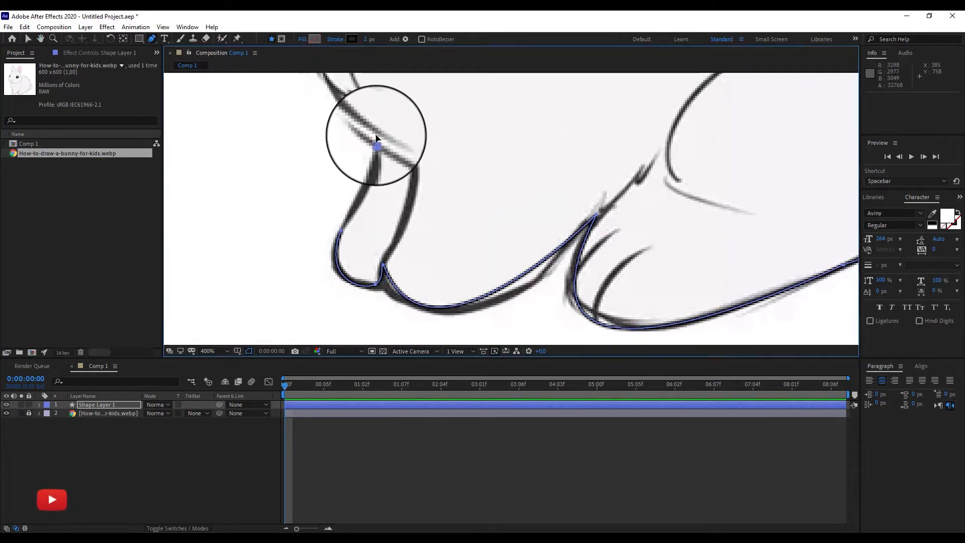
click(378, 150)
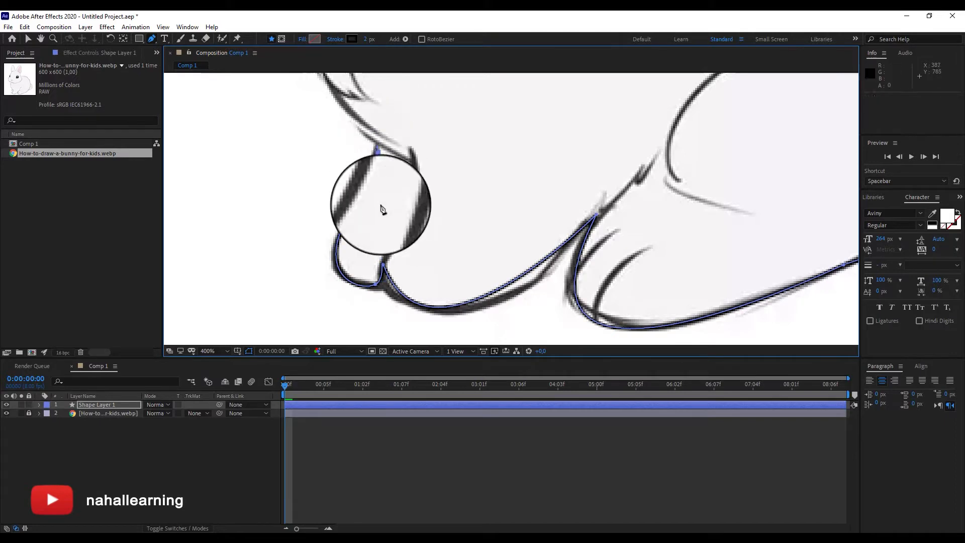
key(ctrl+z)
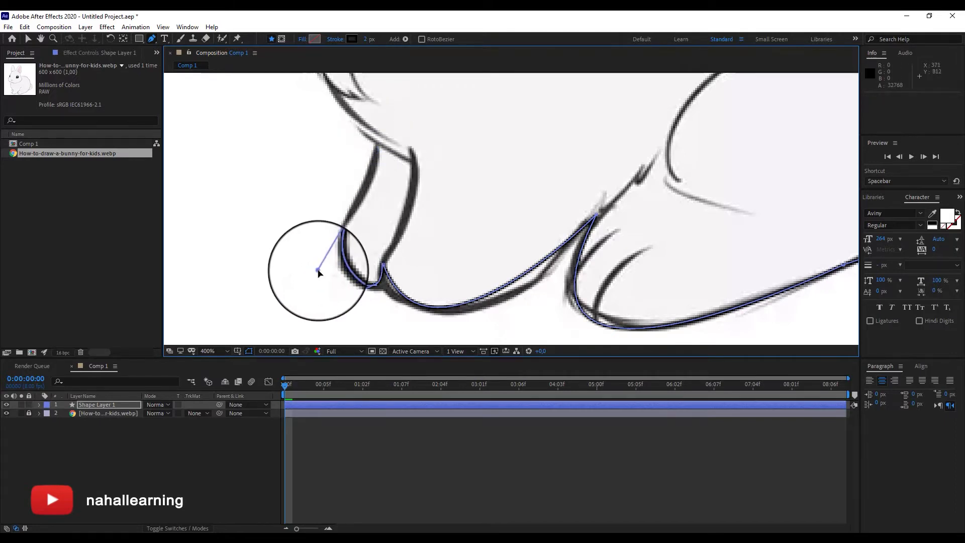
drag(376, 150, 455, 257)
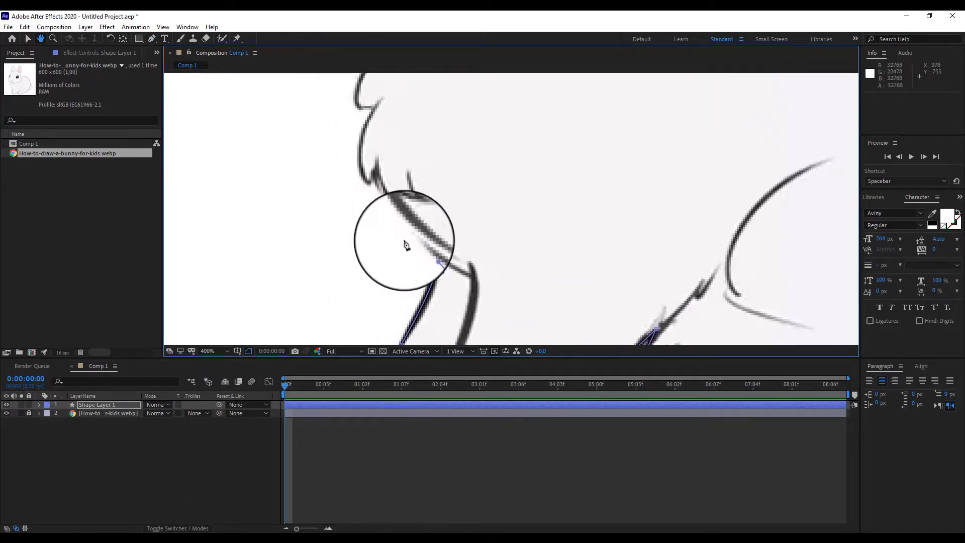
Trace the lower chest fur tufts with curved path points.
drag(377, 167, 381, 137)
drag(412, 186, 448, 263)
drag(439, 161, 472, 109)
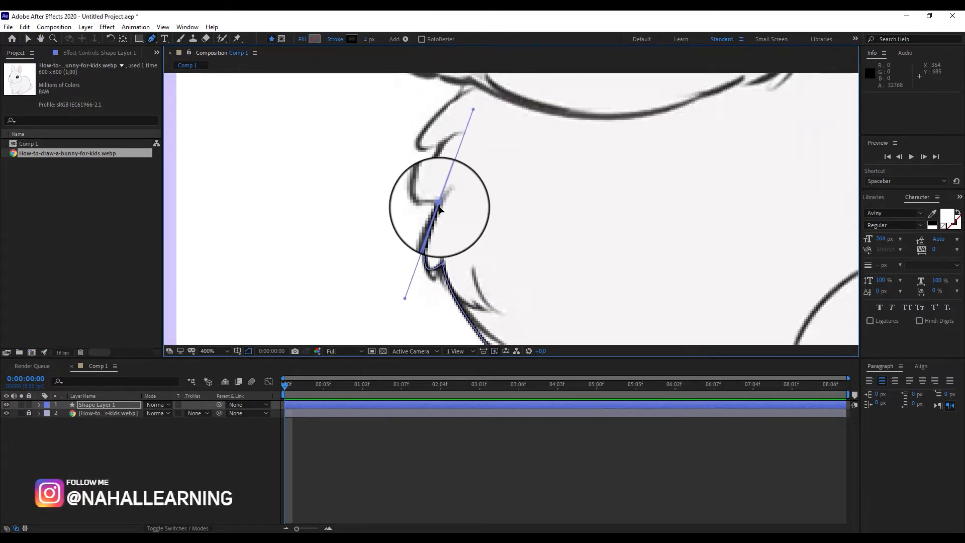
drag(439, 204, 534, 226)
drag(497, 253, 459, 308)
Trace the upper chest fur tufts up to the chin and close the body path at the back of the neck.
drag(501, 167, 689, 67)
key(ctrl+z)
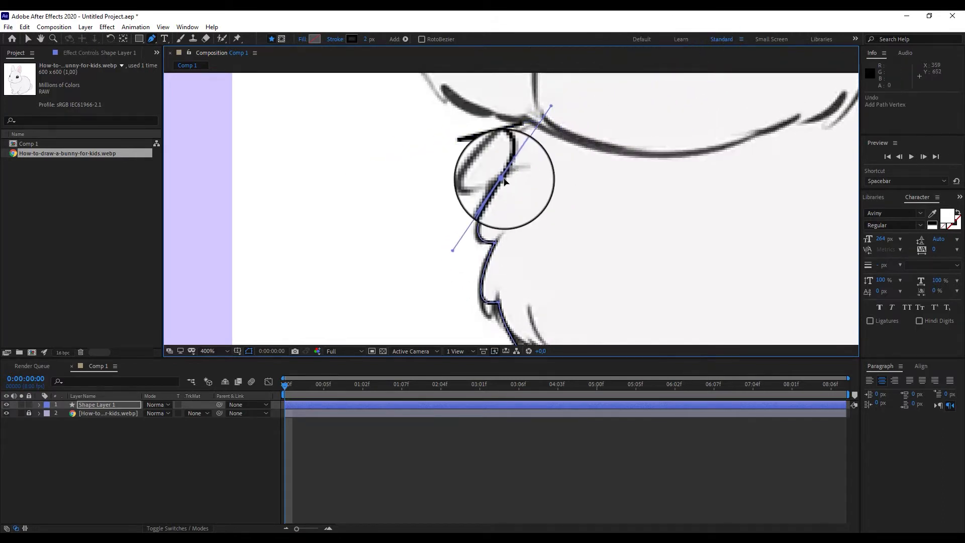
drag(500, 201, 452, 238)
drag(529, 125, 630, 119)
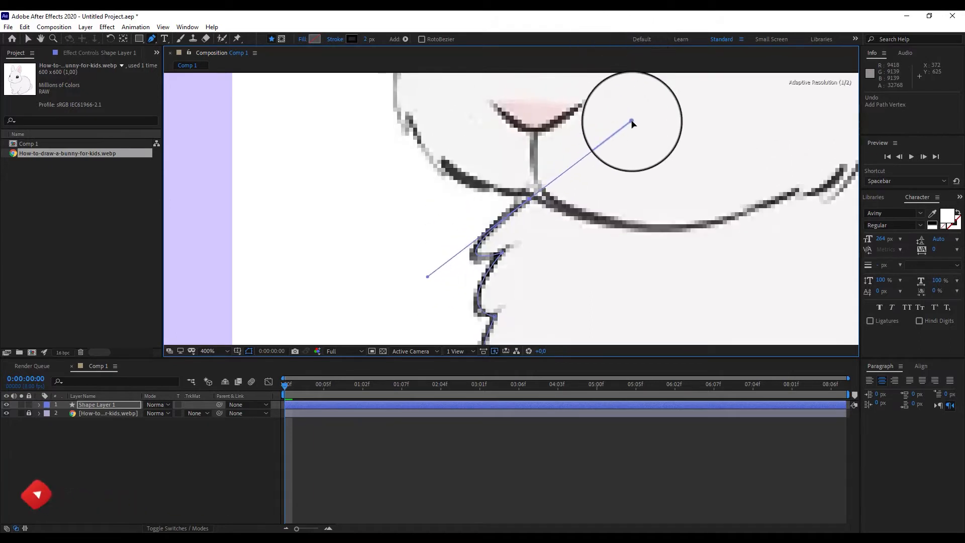
scroll(582, 184, down, 8)
scroll(547, 173, up, 3)
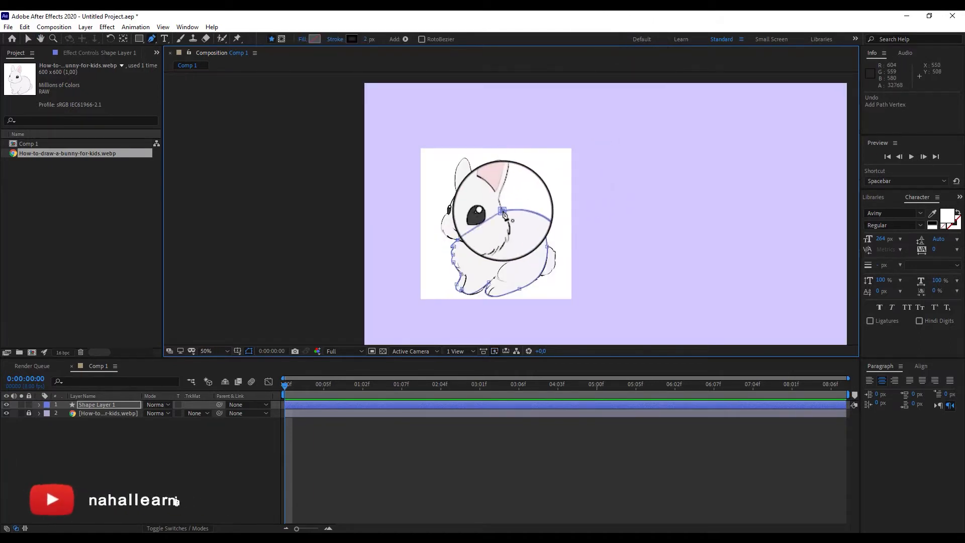
Move the body outline off the reference image onto the empty area beside it and deselect it.
key(v)
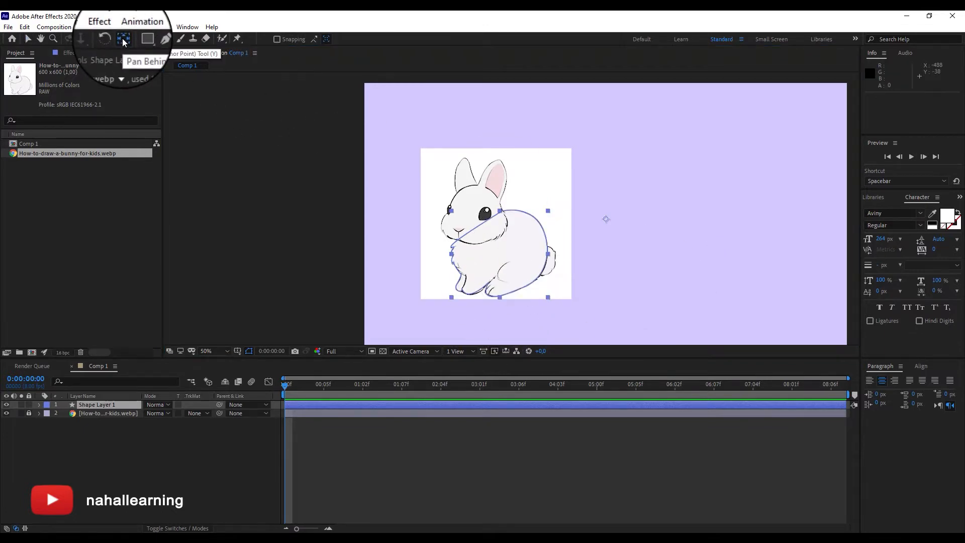
drag(514, 264, 702, 251)
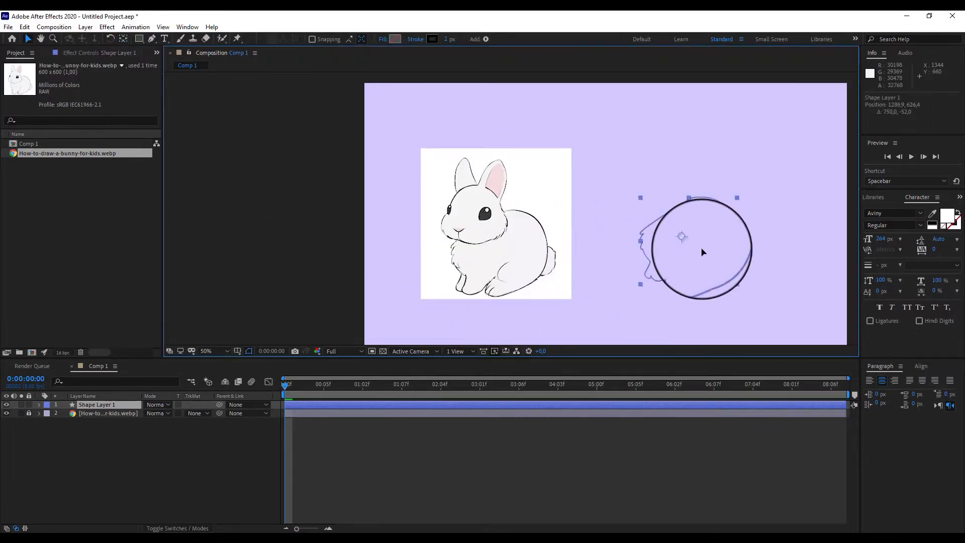
click(640, 329)
Add a curved inner line above the notch between the front paws to Shape Layer 1.
key(z)
click(664, 264)
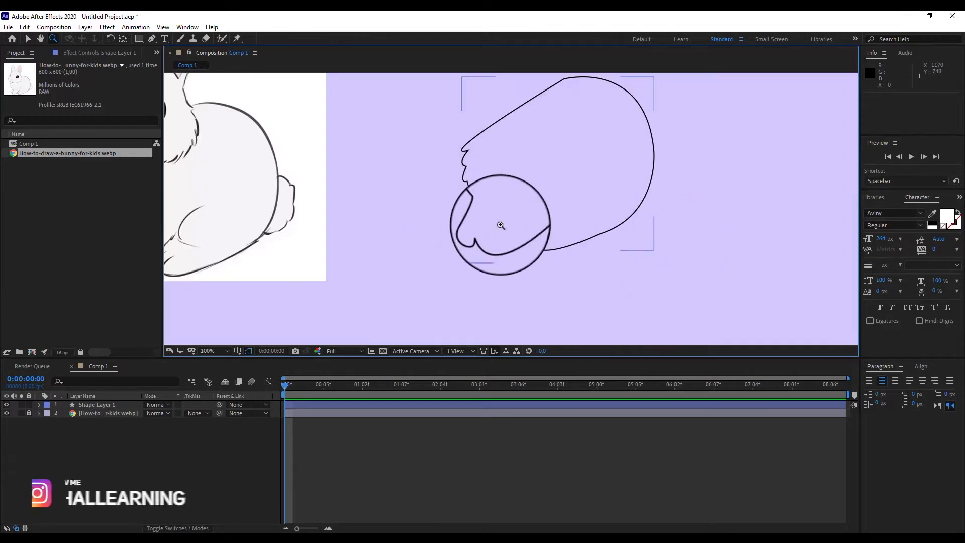
click(500, 224)
click(499, 224)
click(86, 405)
click(151, 39)
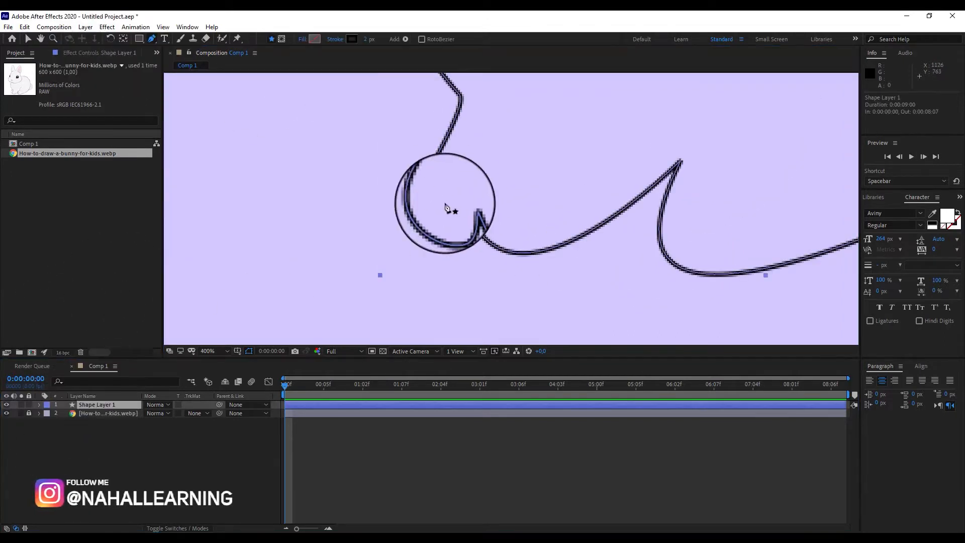
drag(465, 207, 435, 201)
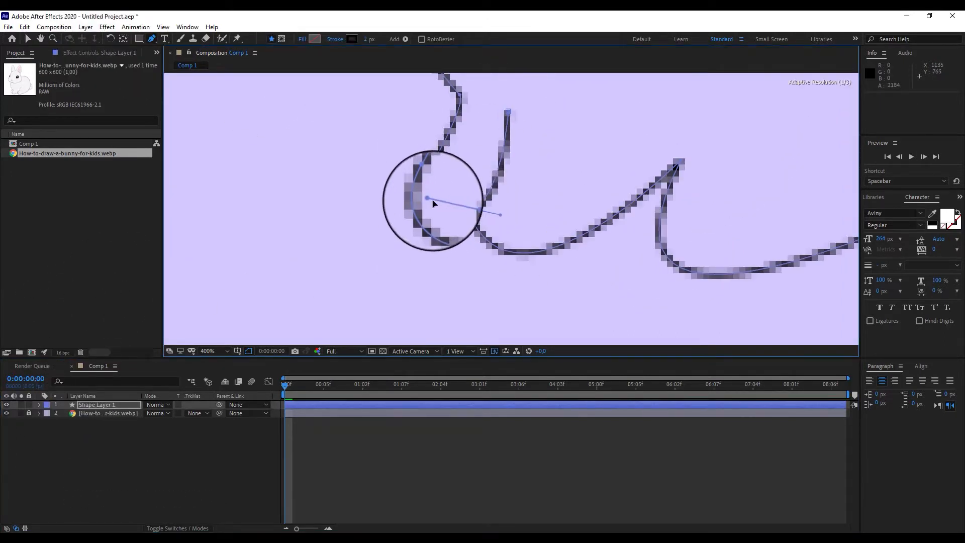
click(33, 41)
Draw two short curved toe lines on the hind foot, each on its own new shape layer.
scroll(346, 210, down, 3)
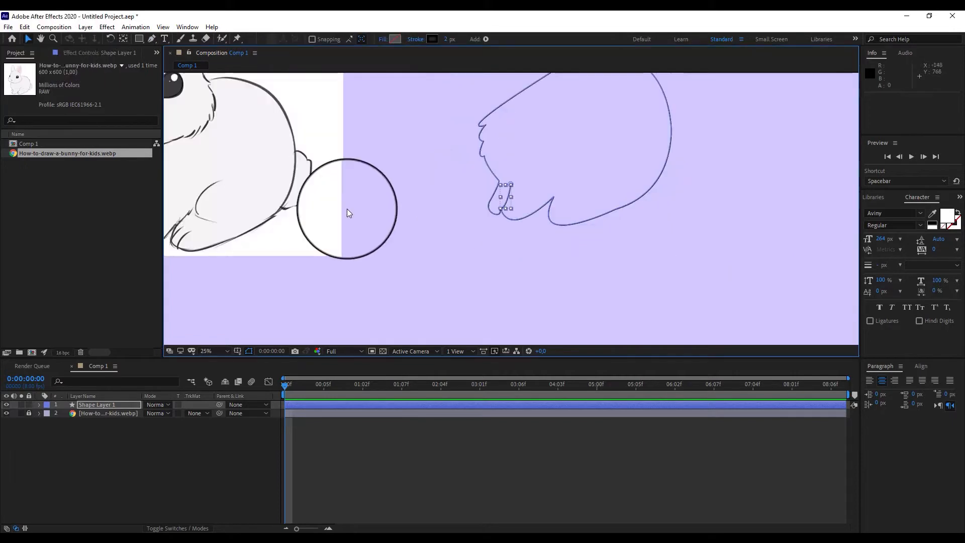
scroll(421, 223, up, 1)
click(644, 255)
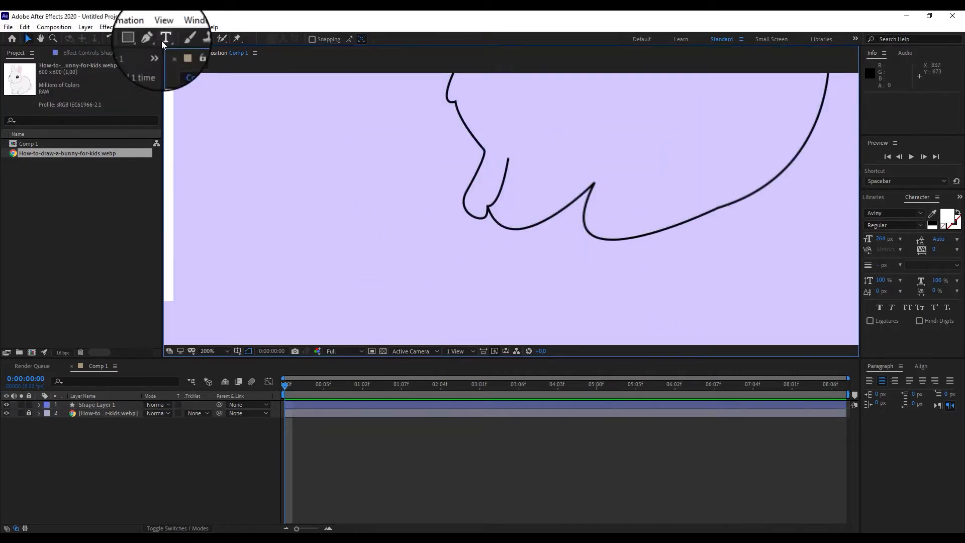
click(616, 203)
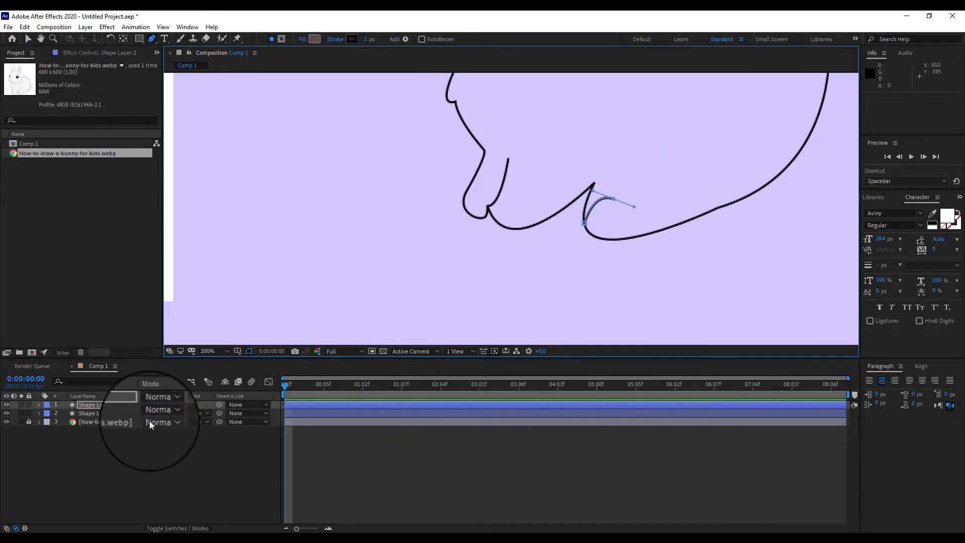
click(160, 457)
click(595, 237)
drag(617, 210, 645, 218)
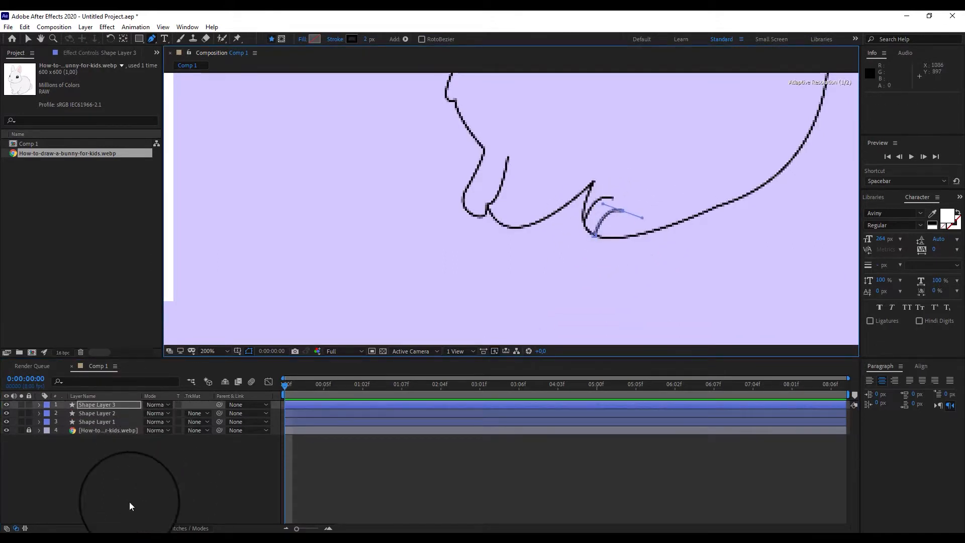
click(129, 501)
Reshape the lower end of the front leg's inner line where it meets the paw notch in Shape Layer 1.
scroll(436, 306, down, 2)
scroll(442, 251, up, 8)
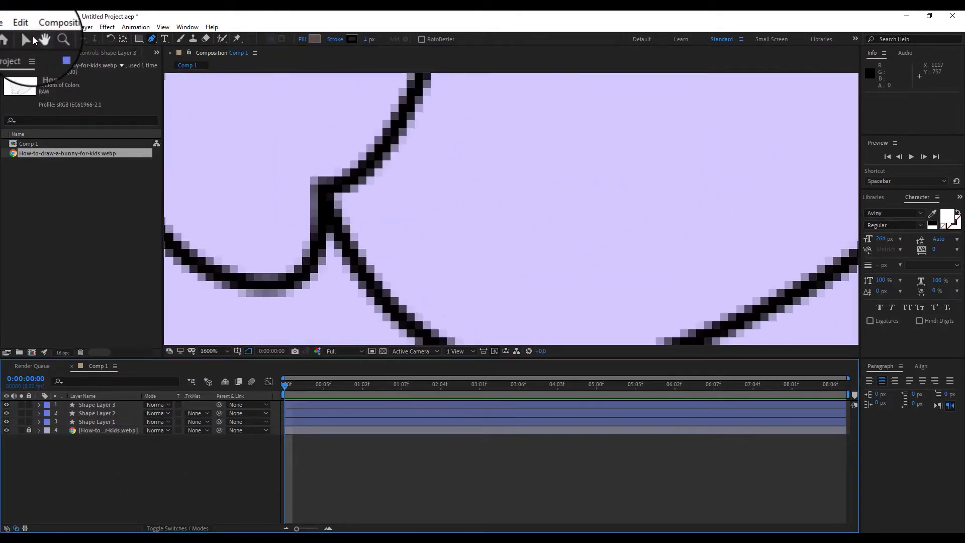
click(27, 38)
click(324, 203)
key(ctrl+z)
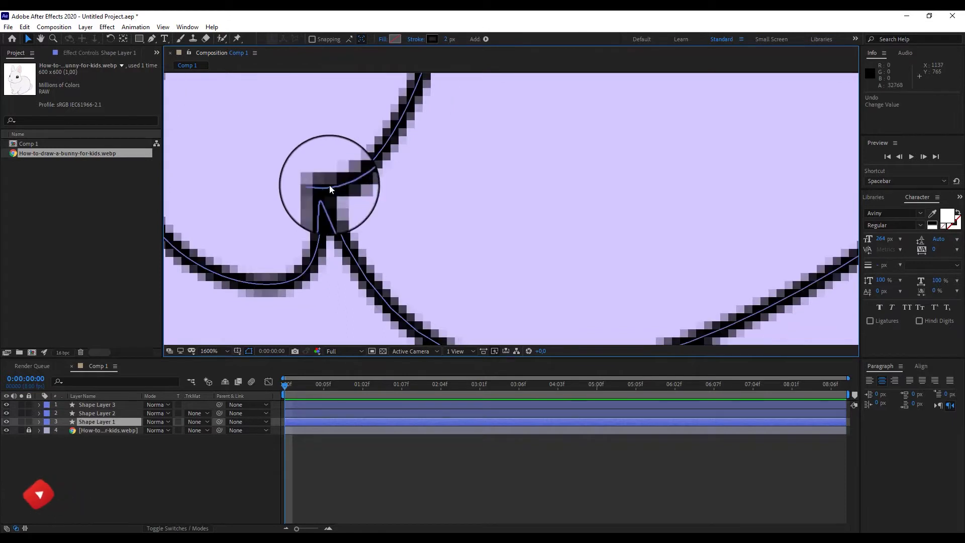
click(151, 40)
mouse_move(312, 189)
mouse_down()
mouse_move(302, 188)
mouse_move(472, 210)
mouse_up()
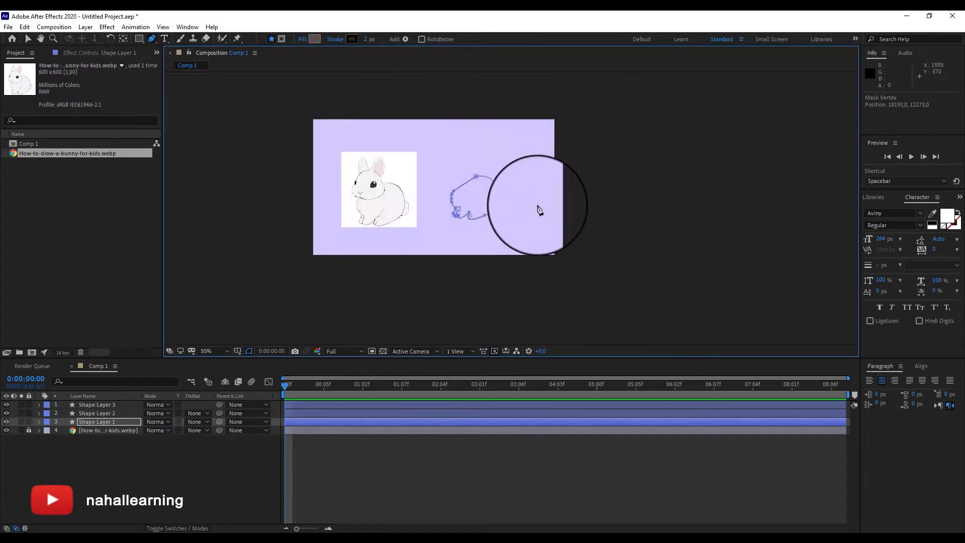
Trace the curved haunch line over the hind leg of the reference rabbit as a new path in Shape Layer 1.
key(v)
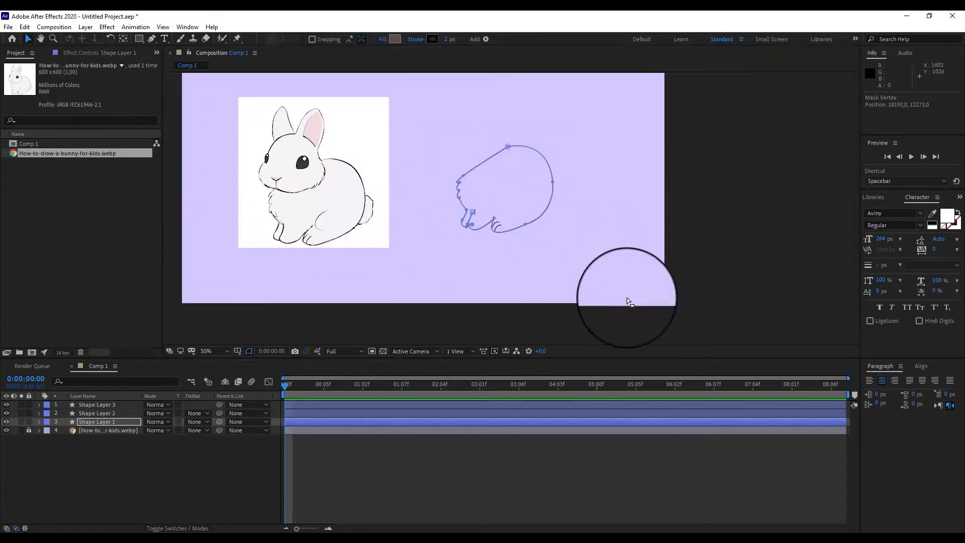
scroll(565, 219, up, 2)
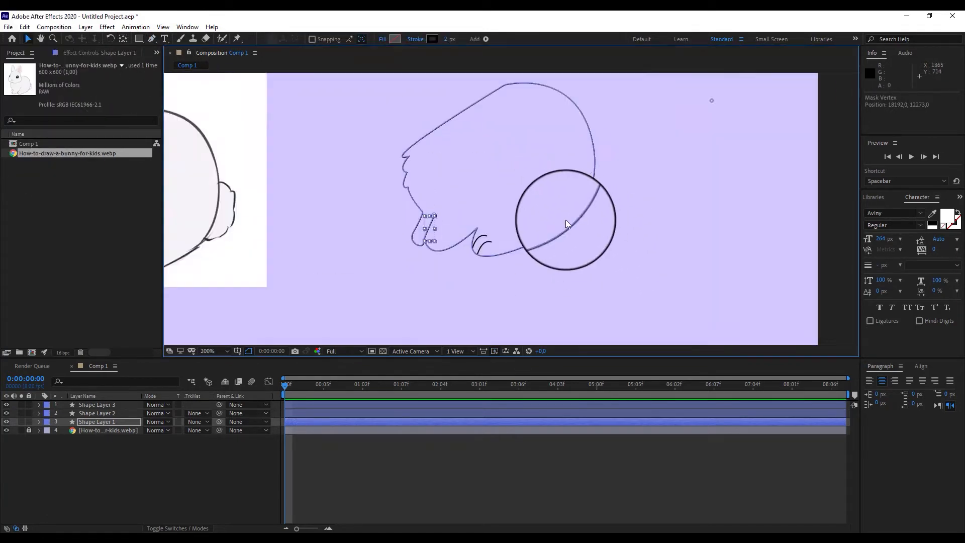
click(122, 36)
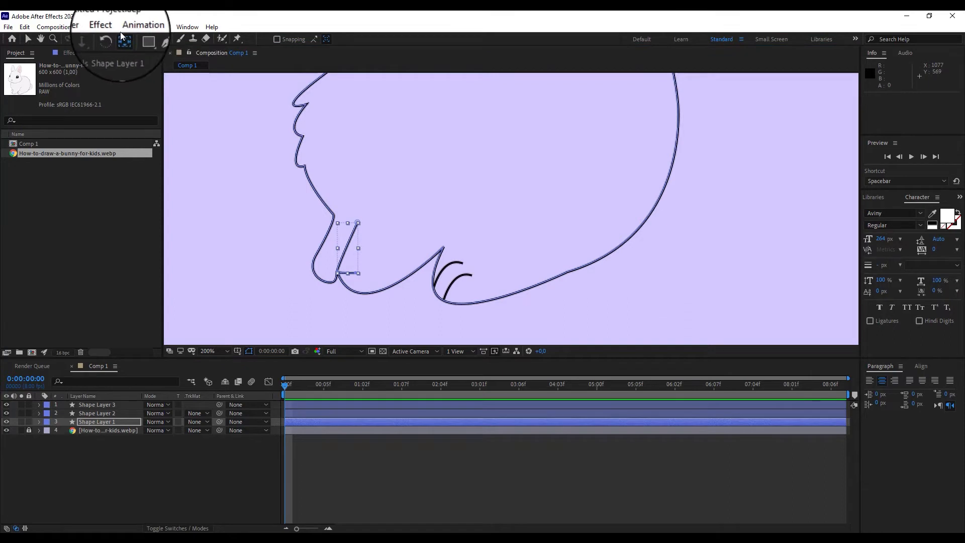
click(152, 39)
drag(490, 229, 758, 194)
drag(319, 291, 346, 301)
Move the haunch curve from the reference image to the matching place above the hind foot of the body outline.
click(28, 39)
drag(246, 234, 728, 181)
drag(737, 274, 488, 305)
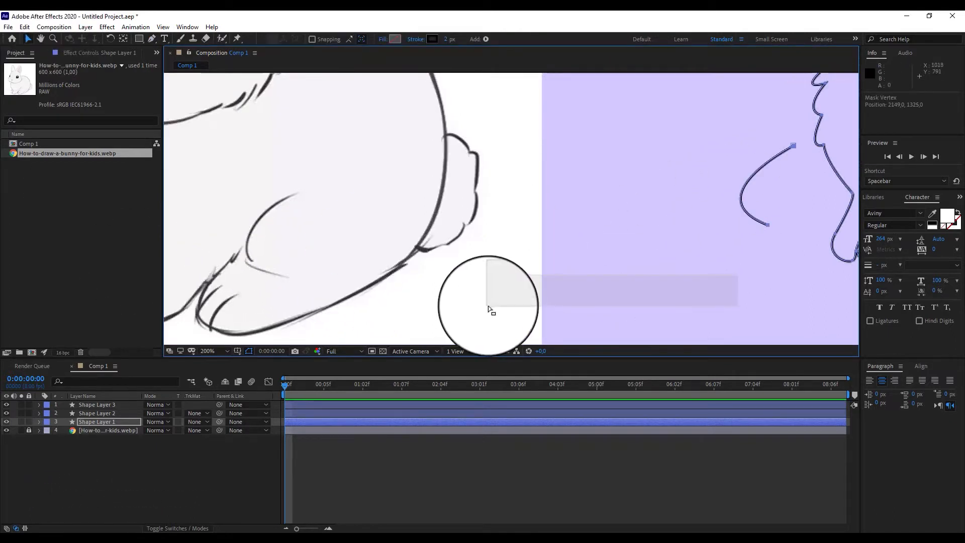
drag(659, 252, 250, 293)
drag(336, 251, 525, 251)
key(ctrl+z)
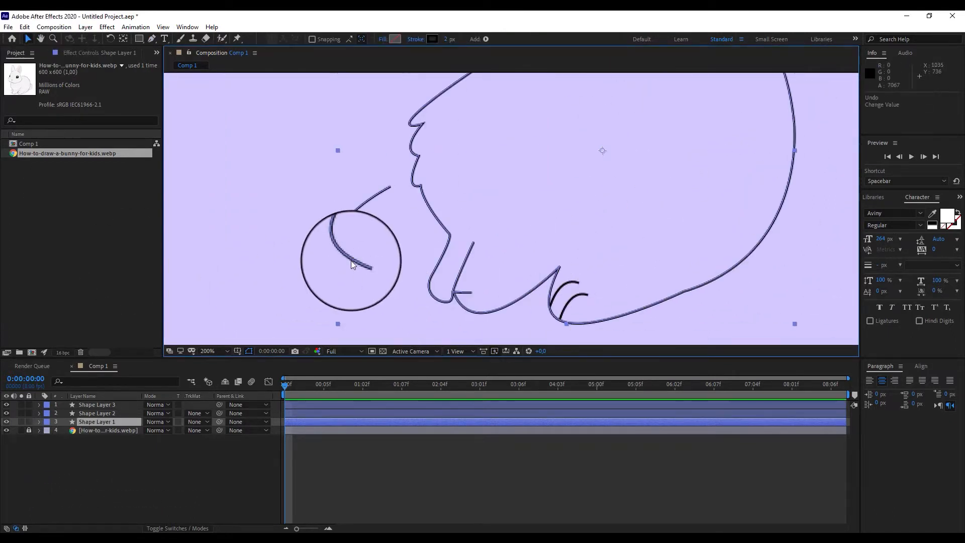
double_click(351, 261)
drag(350, 261, 607, 271)
scroll(364, 215, down, 2)
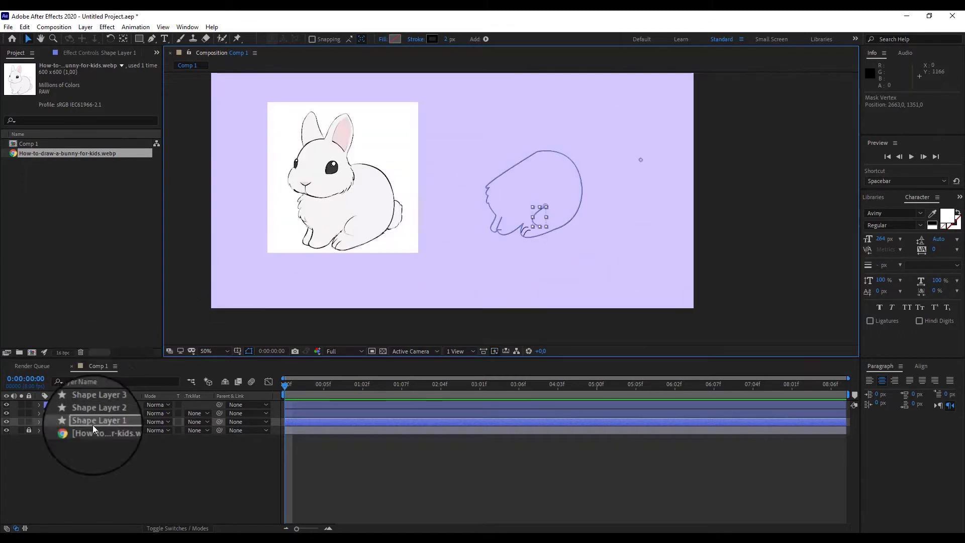
Pre-compose the three body shape layers into a new composition named body.
shift+click(100, 405)
right_click(100, 407)
click(138, 351)
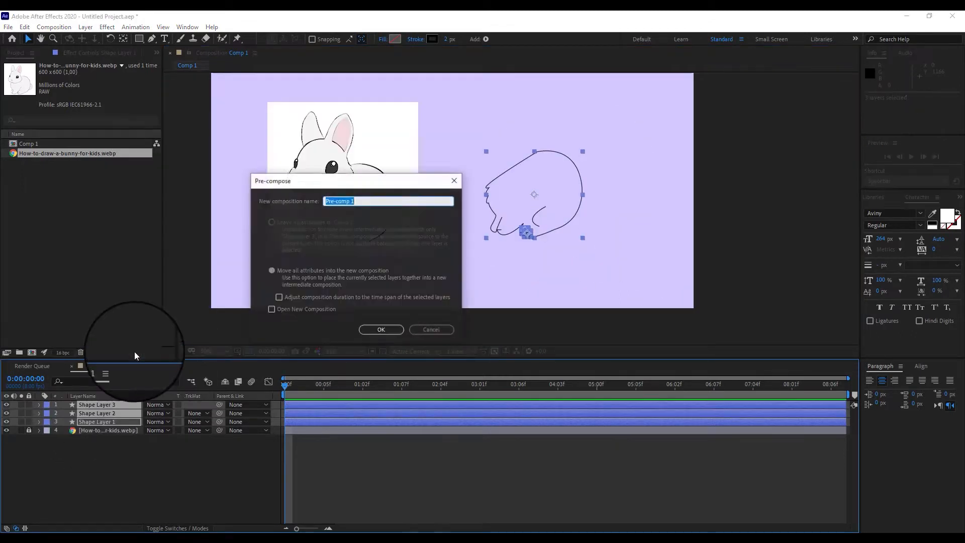
text(body)
key(Return)
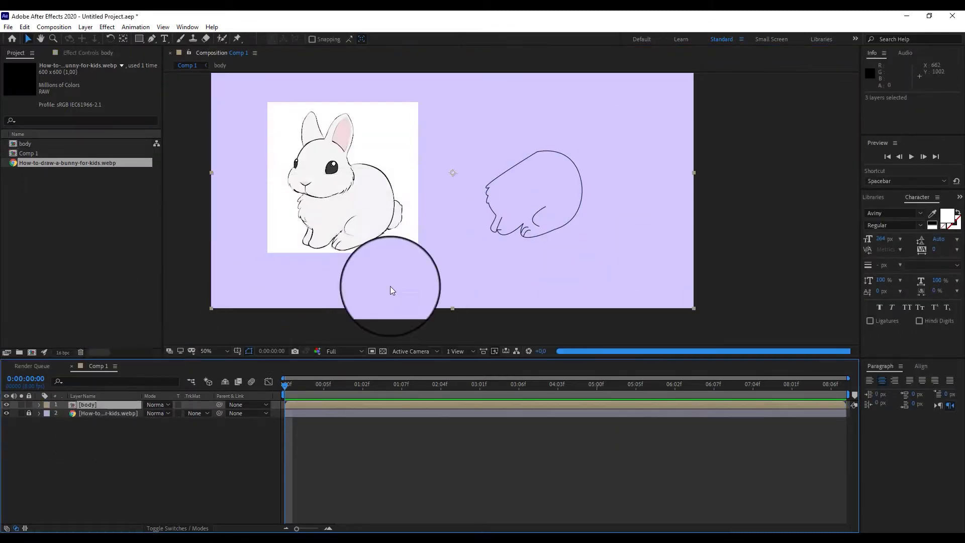
click(120, 483)
Start tracing the reference rabbit's head on a new shape layer, from the far eye over the forehead and down to the near cheek.
scroll(336, 138, up, 2)
scroll(179, 136, down, 1)
mouse_move(179, 137)
mouse_down()
mouse_move(627, 273)
mouse_move(569, 247)
mouse_up()
click(152, 39)
click(467, 234)
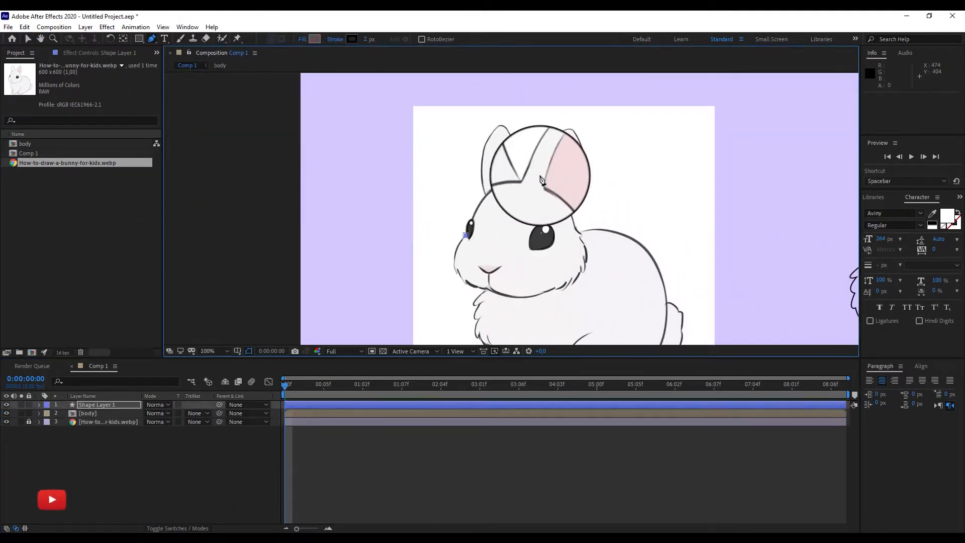
drag(526, 178, 473, 180)
alt+click(527, 178)
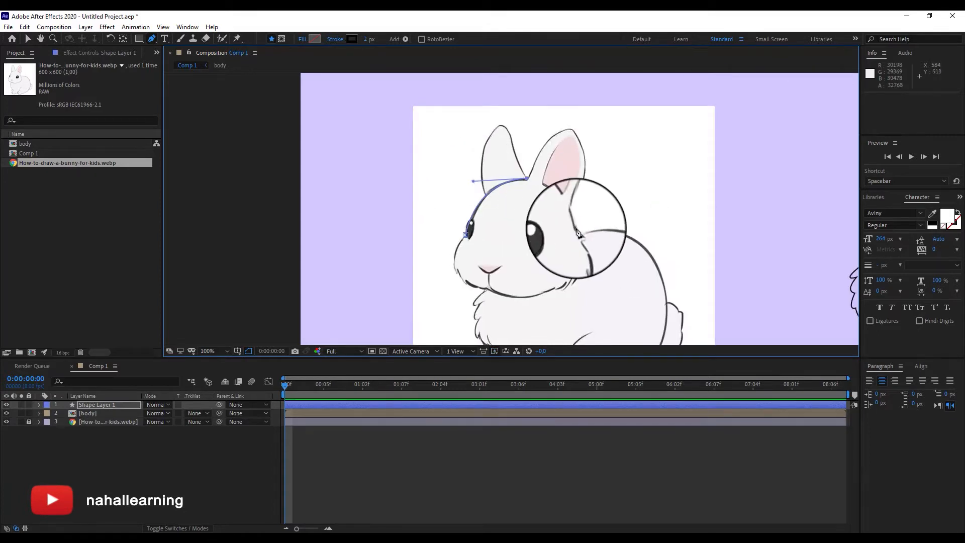
drag(577, 236, 589, 271)
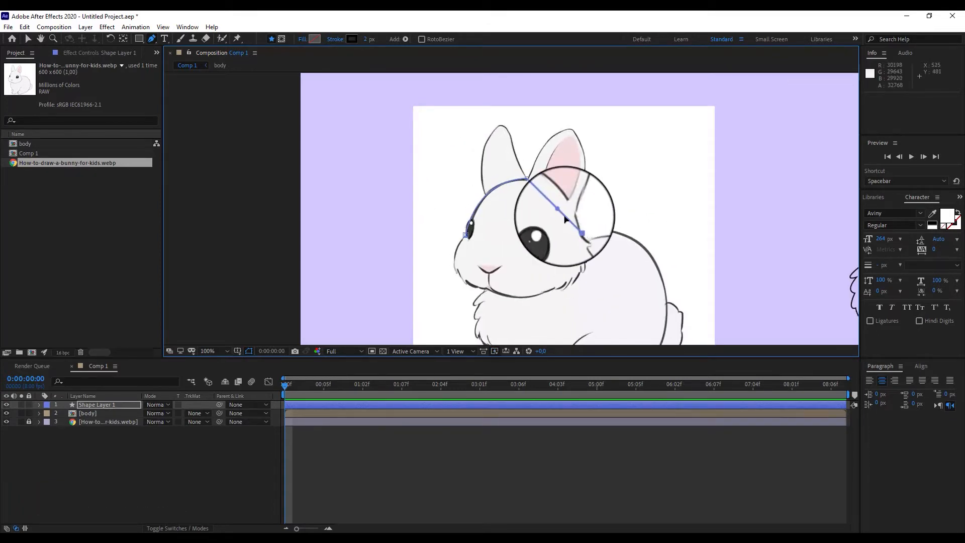
Continue the head path along the jagged cheek fur below the near eye, undoing the misplaced points.
scroll(580, 221, up, 3)
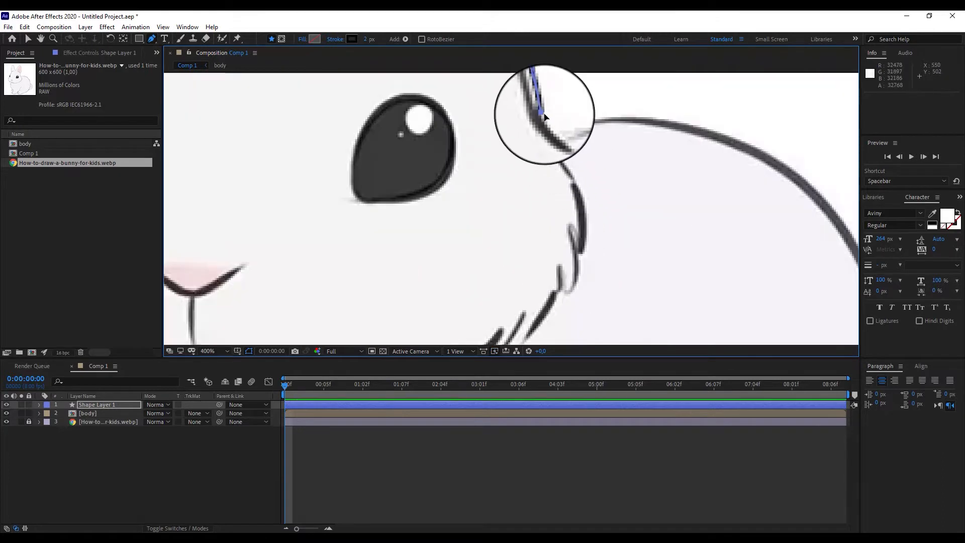
drag(580, 247, 561, 260)
drag(624, 223, 643, 135)
drag(583, 129, 602, 242)
drag(538, 253, 571, 239)
key(ctrl+z)
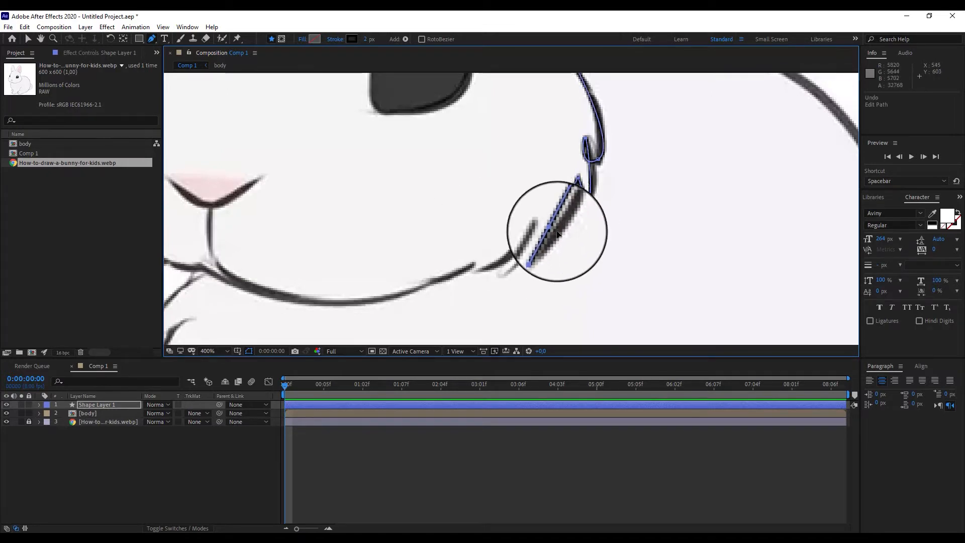
key(ctrl+z)
key(ctrl+z)
drag(503, 274, 497, 270)
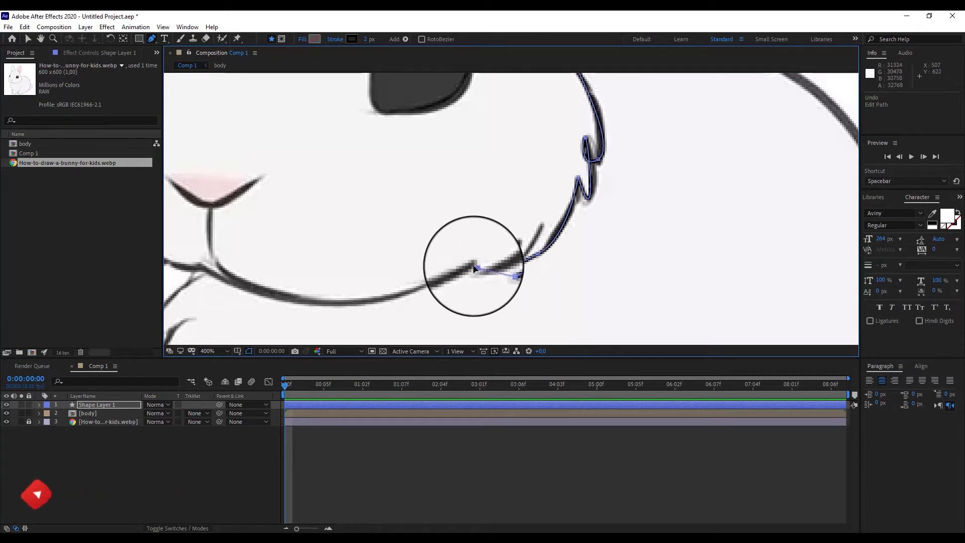
Continue the head path along the chin and the far cheek, and close it at the starting point beside the far eye.
mouse_move(484, 269)
mouse_down()
mouse_move(478, 278)
mouse_move(472, 262)
mouse_up()
drag(235, 283, 435, 316)
drag(456, 268, 470, 333)
drag(478, 177, 629, 206)
drag(436, 255, 411, 210)
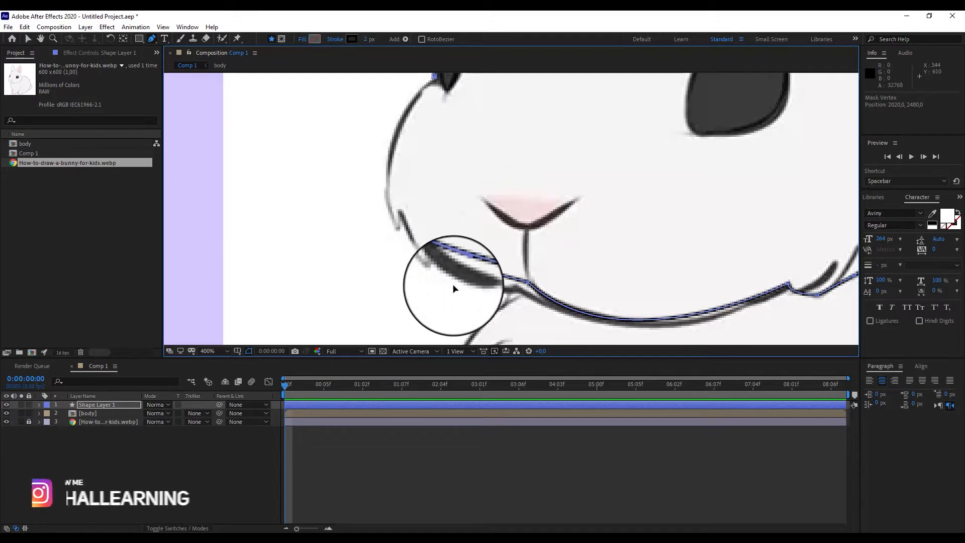
drag(403, 214, 358, 123)
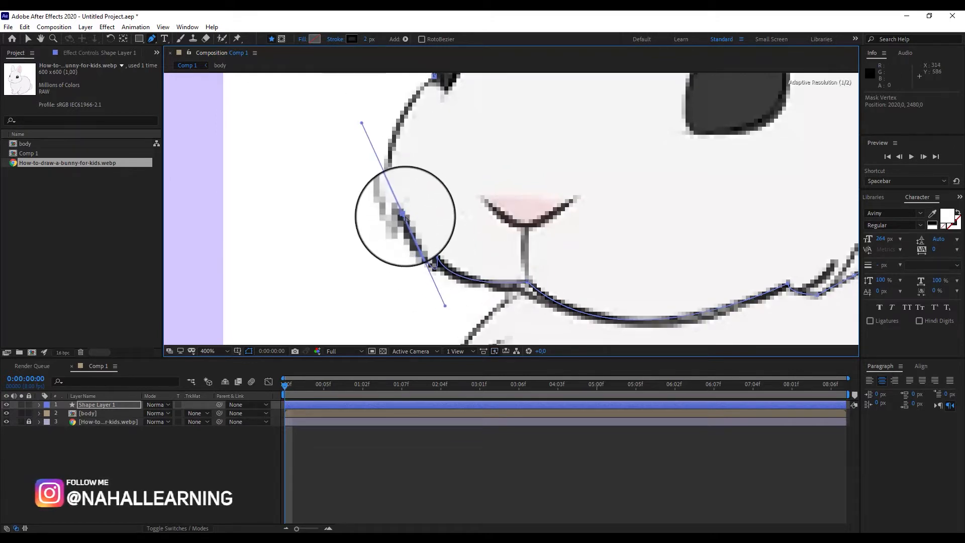
click(427, 72)
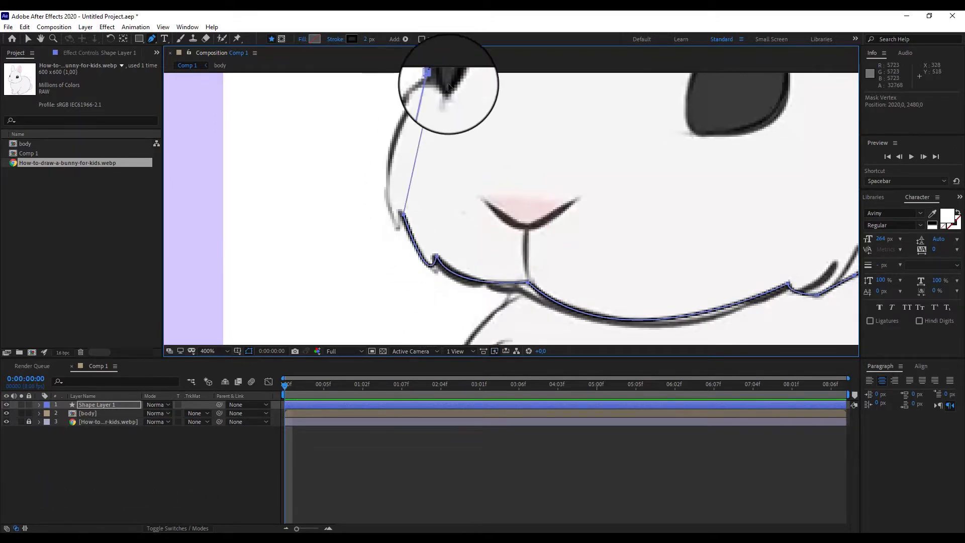
drag(449, 86, 494, 94)
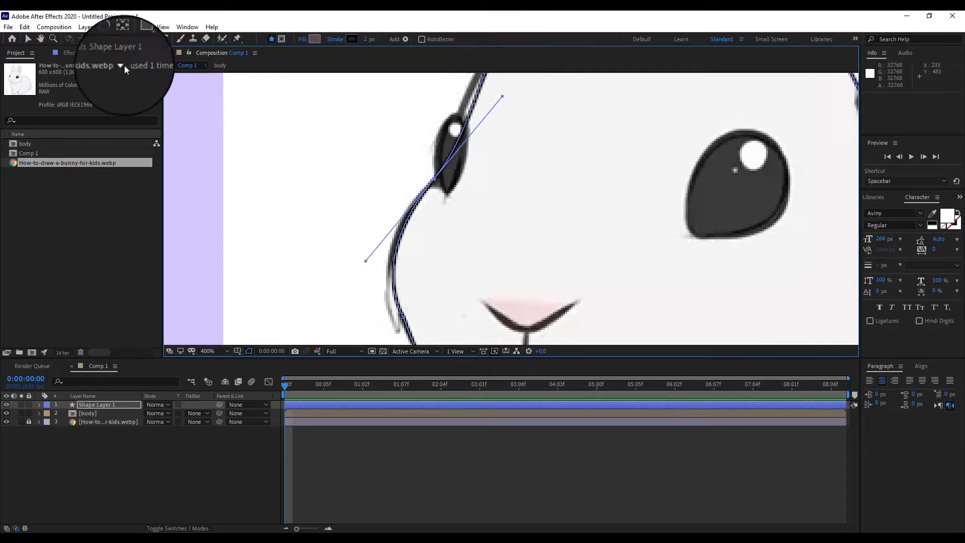
Centre the head outline's anchor point and move the outline from the reference image onto the front of the body drawing.
click(28, 39)
scroll(512, 206, down, 6)
scroll(557, 206, up, 3)
drag(547, 237, 698, 187)
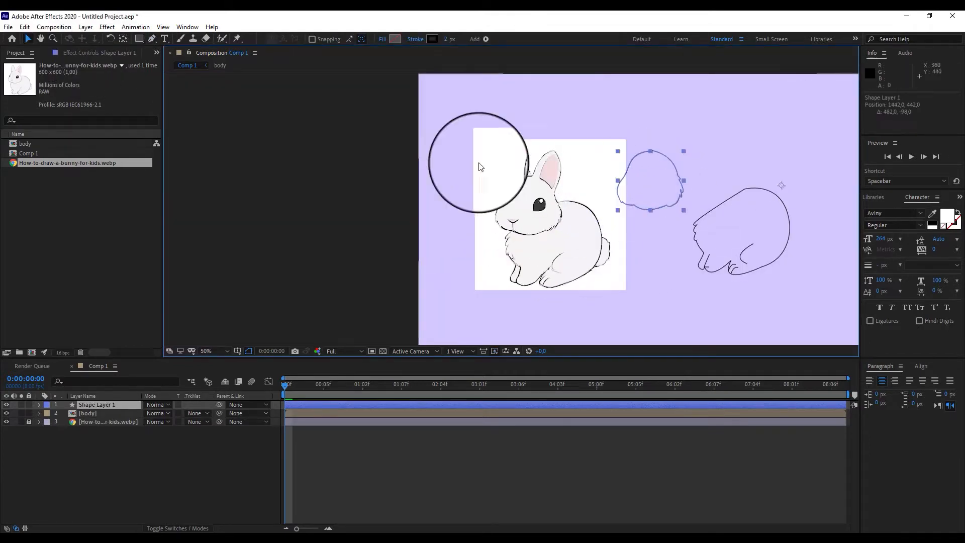
click(123, 39)
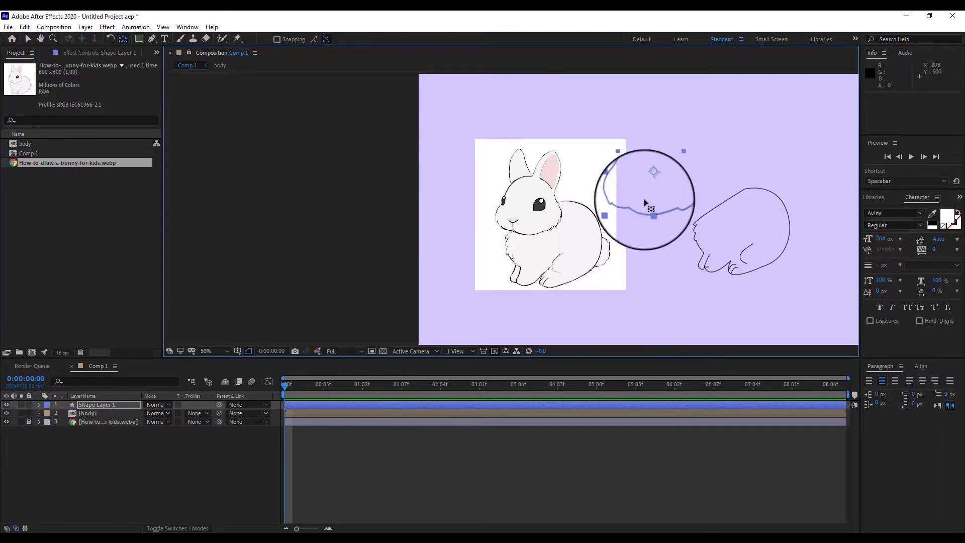
click(28, 38)
drag(652, 205, 709, 217)
Fill the main body shape inside the body composition with light pink FFDADA, and return to Comp 1.
click(541, 249)
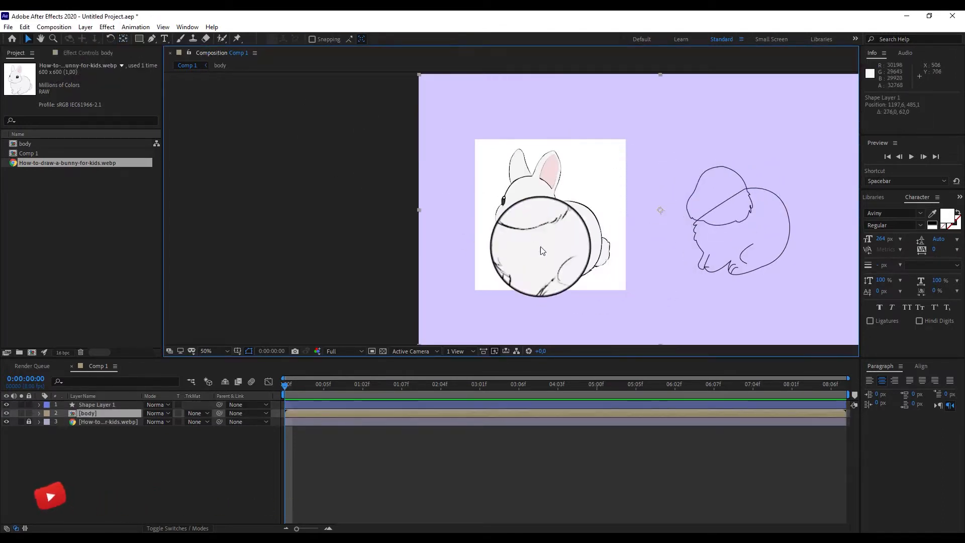
click(40, 413)
double_click(93, 413)
click(101, 421)
click(395, 39)
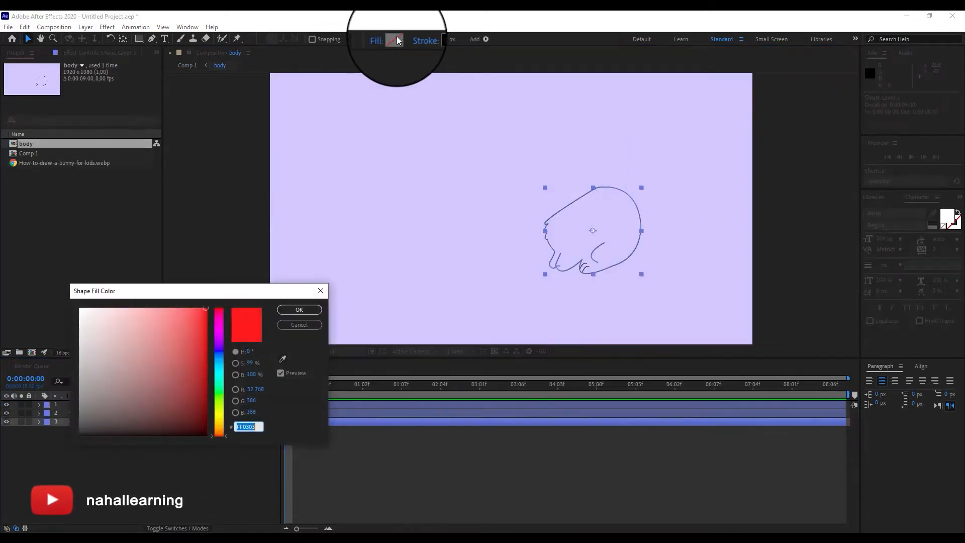
drag(163, 333, 85, 303)
click(247, 426)
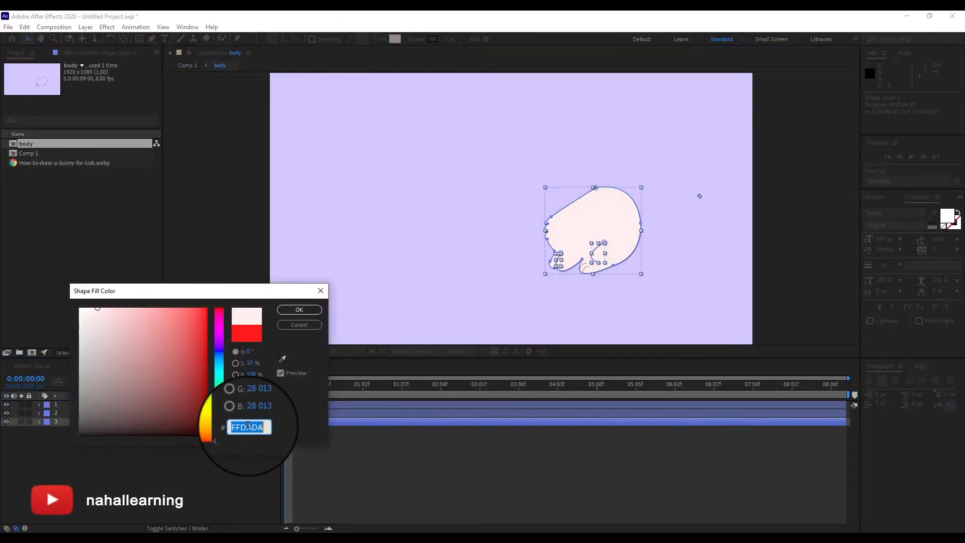
click(299, 310)
click(92, 367)
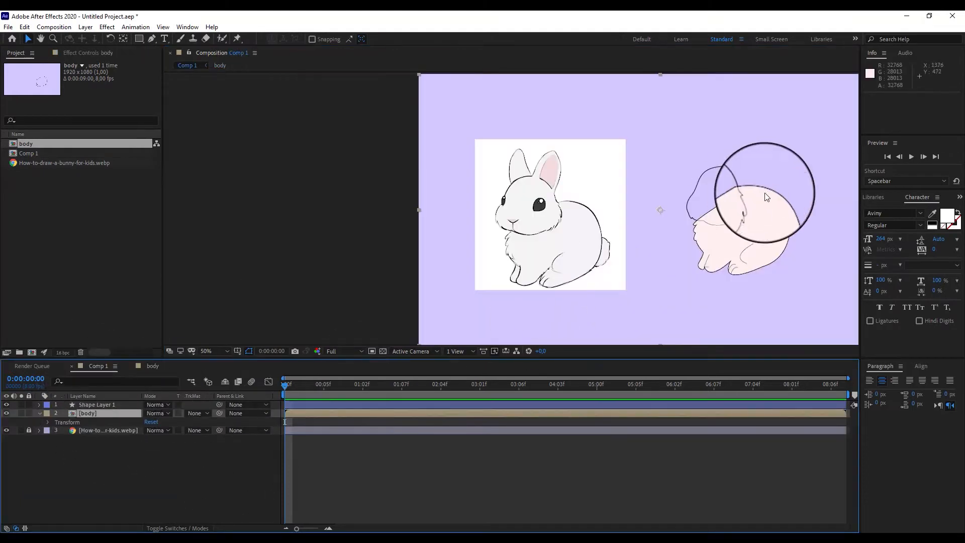
Fill the head shape with the same light pink as the body, and lock the head and body layers.
click(108, 412)
click(396, 39)
click(299, 310)
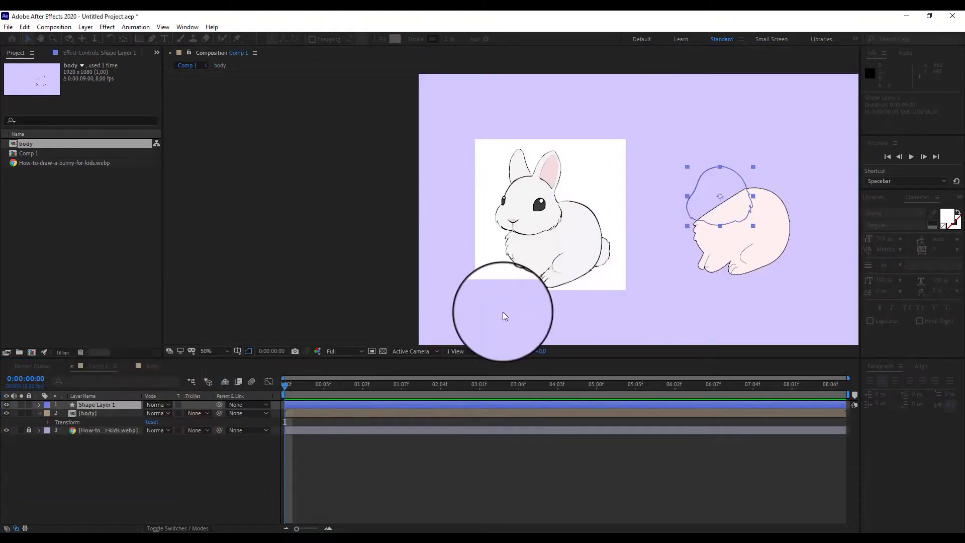
click(679, 305)
click(29, 413)
click(29, 404)
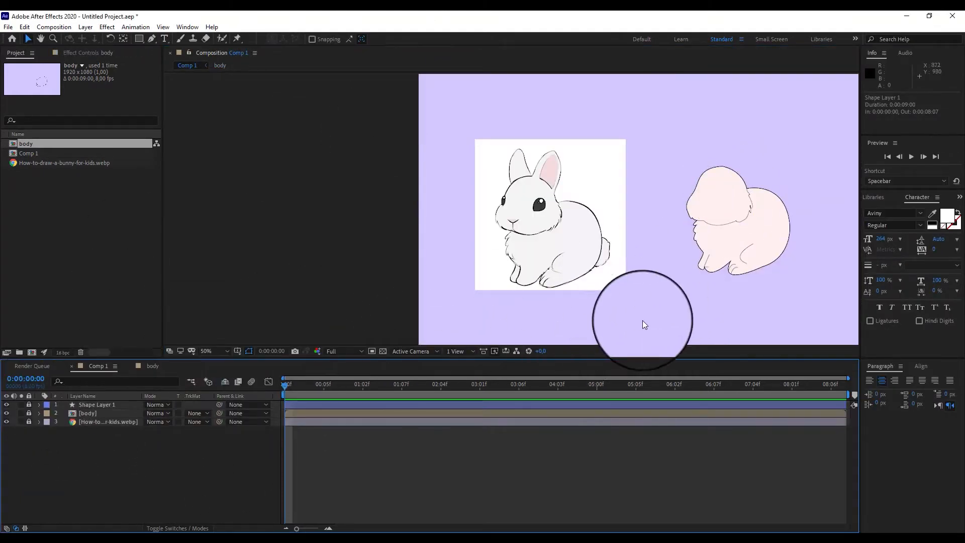
Trace the far ear of the reference rabbit as a closed path on a new shape layer.
scroll(555, 182, up, 2)
drag(559, 153, 480, 322)
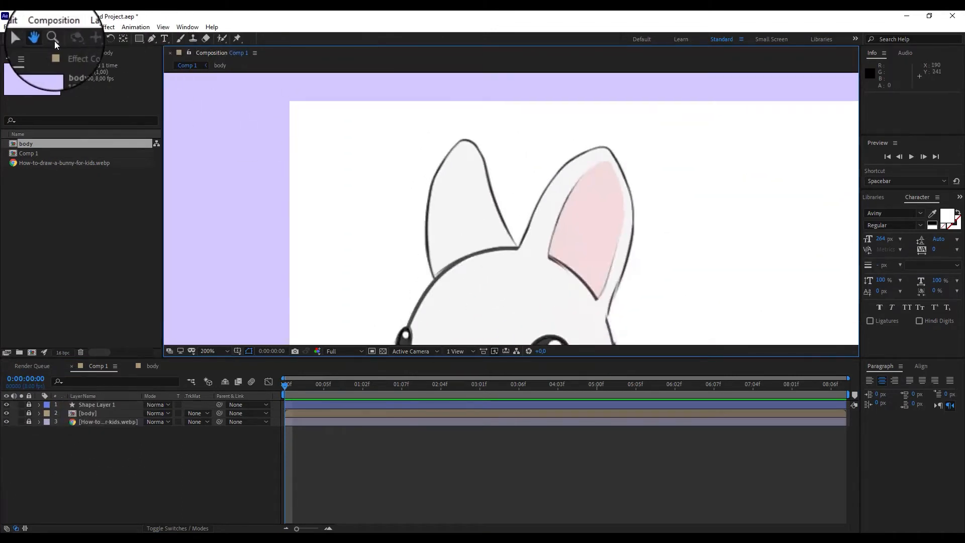
click(152, 39)
click(439, 282)
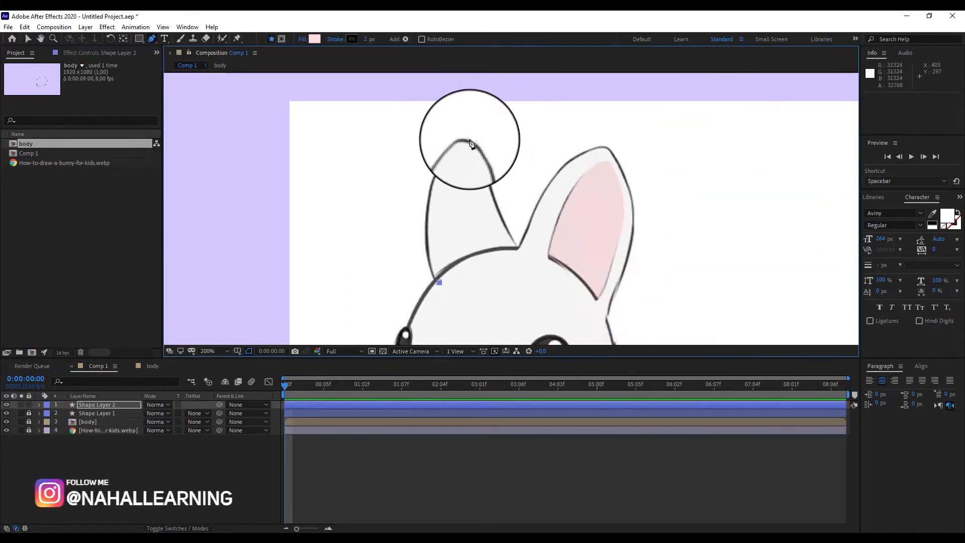
drag(462, 139, 536, 90)
drag(493, 214, 531, 173)
key(ctrl+z)
drag(519, 275, 553, 312)
drag(536, 90, 492, 131)
click(438, 301)
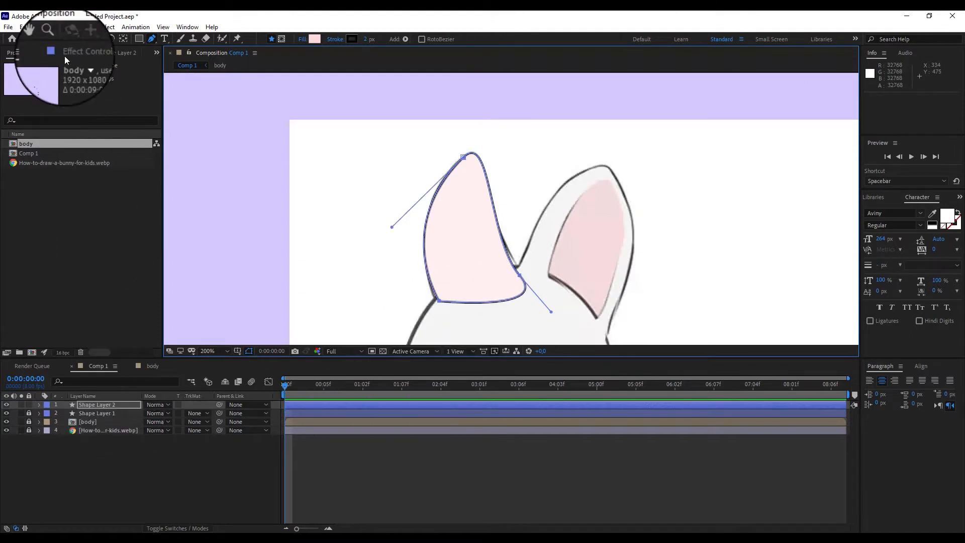
Move the traced far ear from the reference image to the top of the drawn head.
click(28, 38)
drag(479, 248, 719, 249)
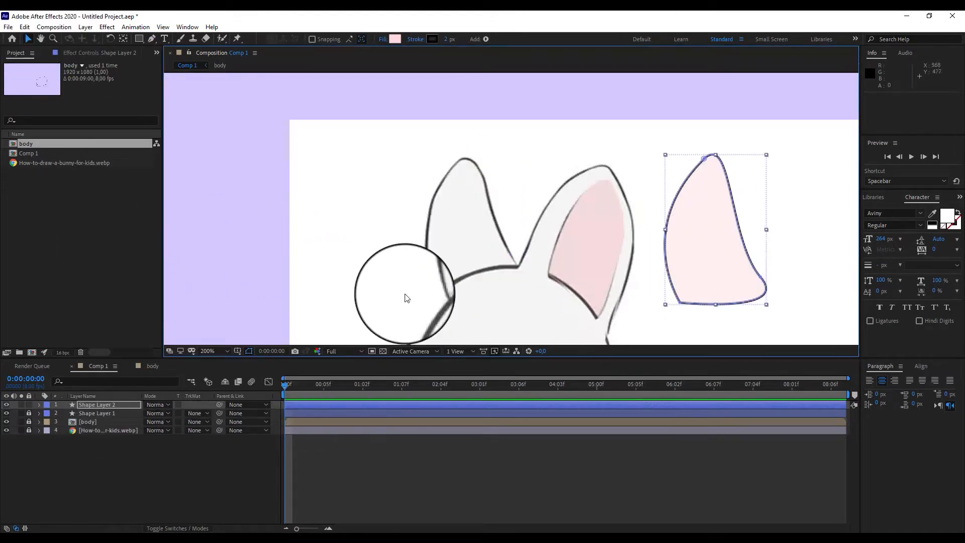
scroll(404, 297, down, 2)
drag(564, 224, 691, 210)
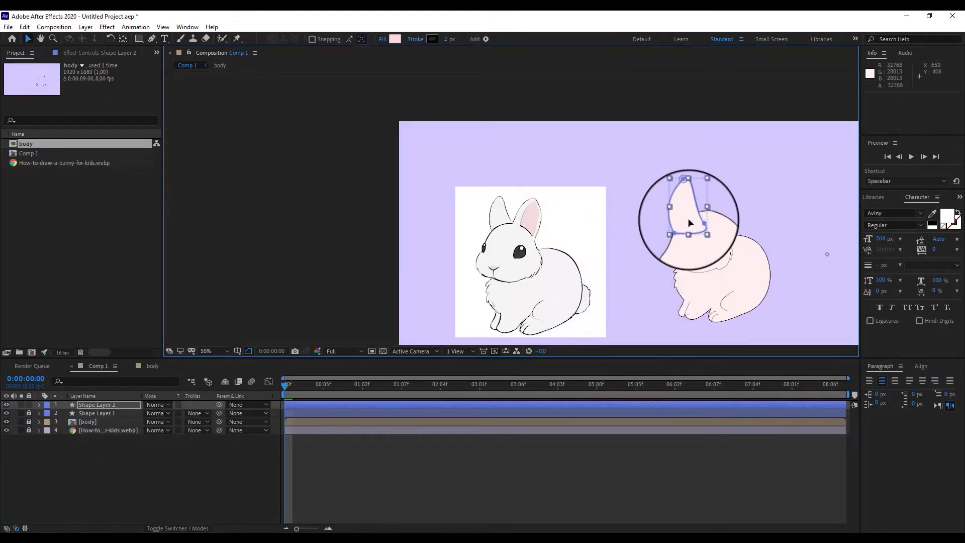
click(123, 39)
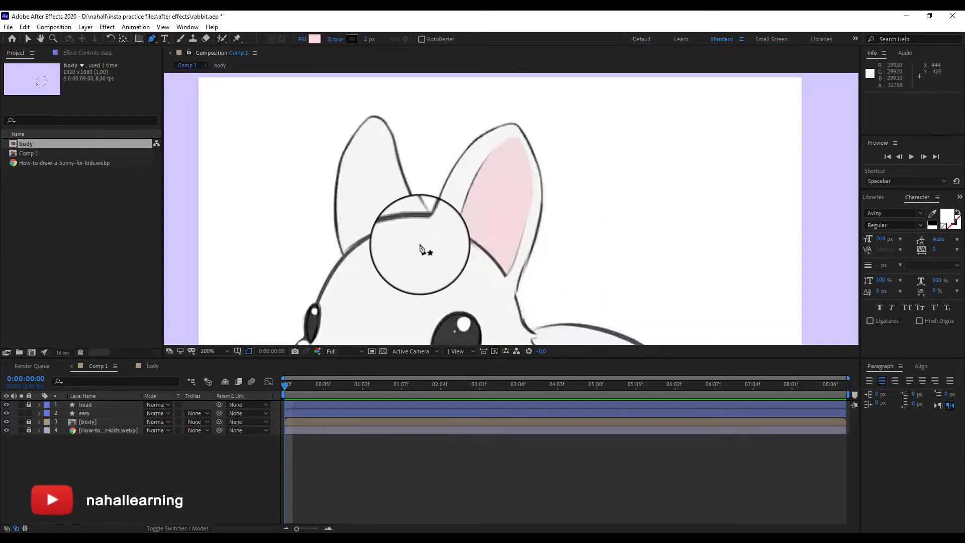
Trace the outer outline of the near ear on a new shape layer and move it beside the reference rabbit.
click(422, 234)
drag(507, 122, 568, 129)
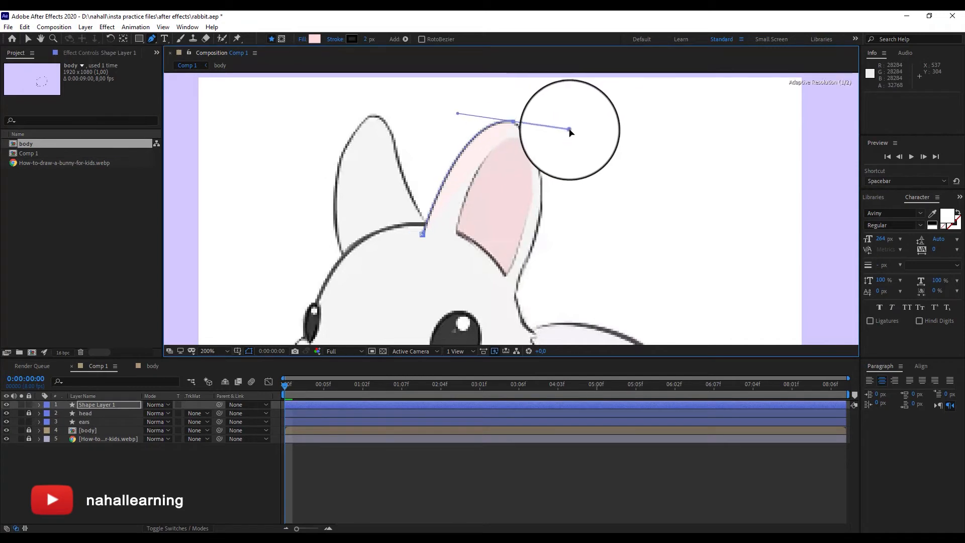
drag(514, 293, 482, 314)
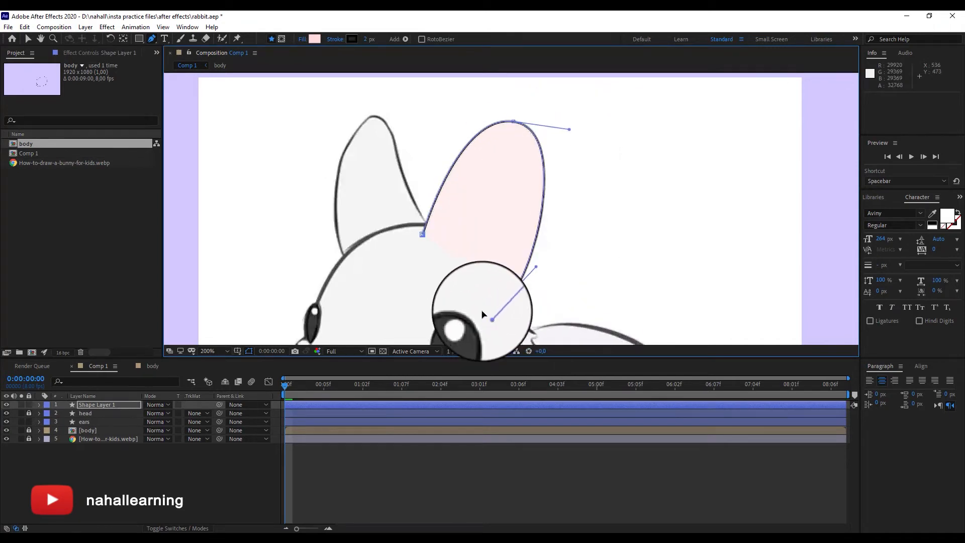
click(422, 234)
click(28, 39)
drag(491, 219, 702, 204)
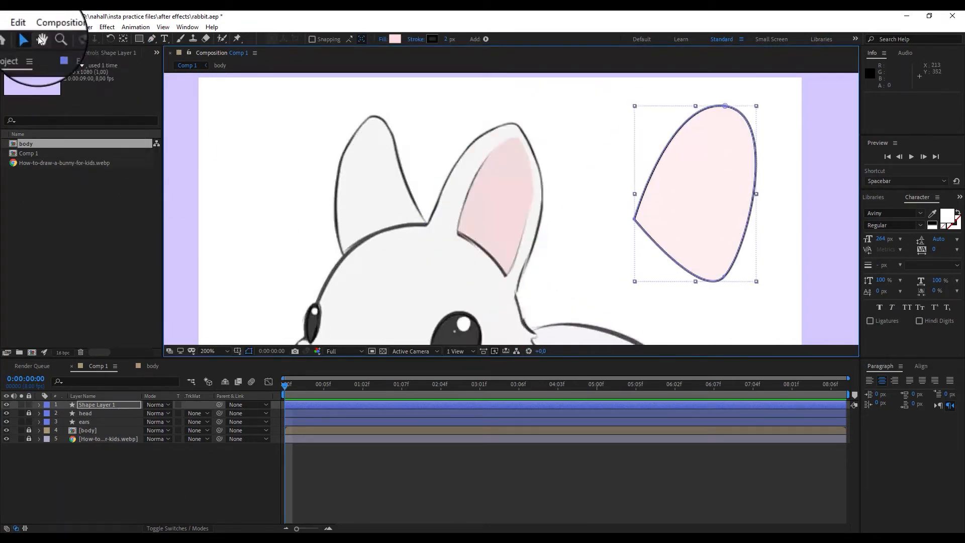
Trace the pink inner area of the near ear as a closed path on a separate shape layer.
click(151, 39)
click(28, 39)
click(82, 470)
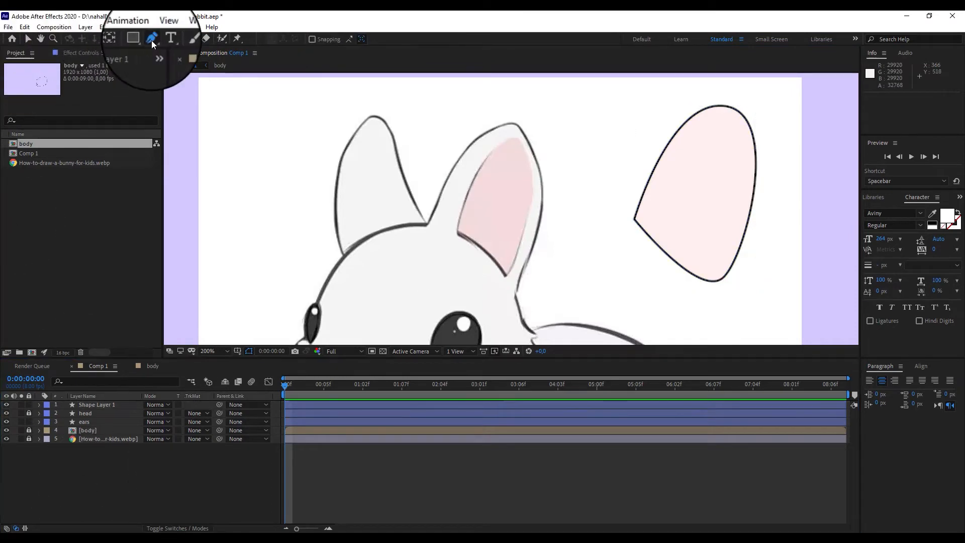
click(505, 276)
drag(515, 136, 547, 150)
drag(506, 275, 495, 275)
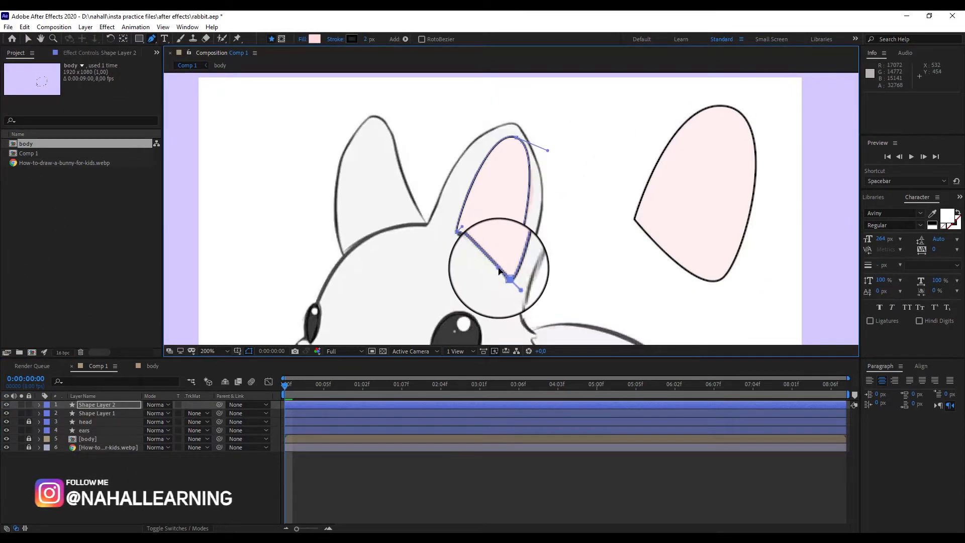
Fill the inner ear shape with white FFFFFF and place it inside the traced outer ear.
click(314, 39)
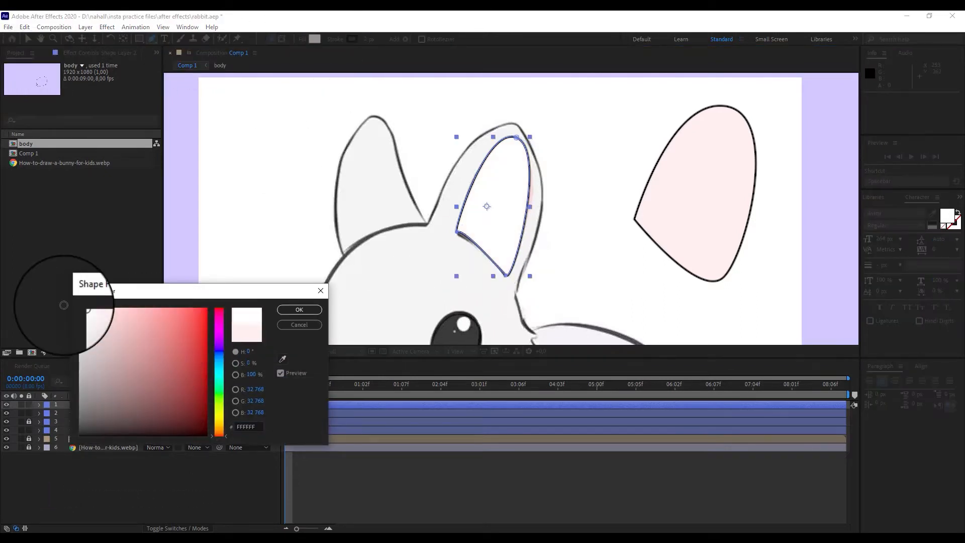
key(Return)
click(28, 38)
drag(497, 245, 710, 227)
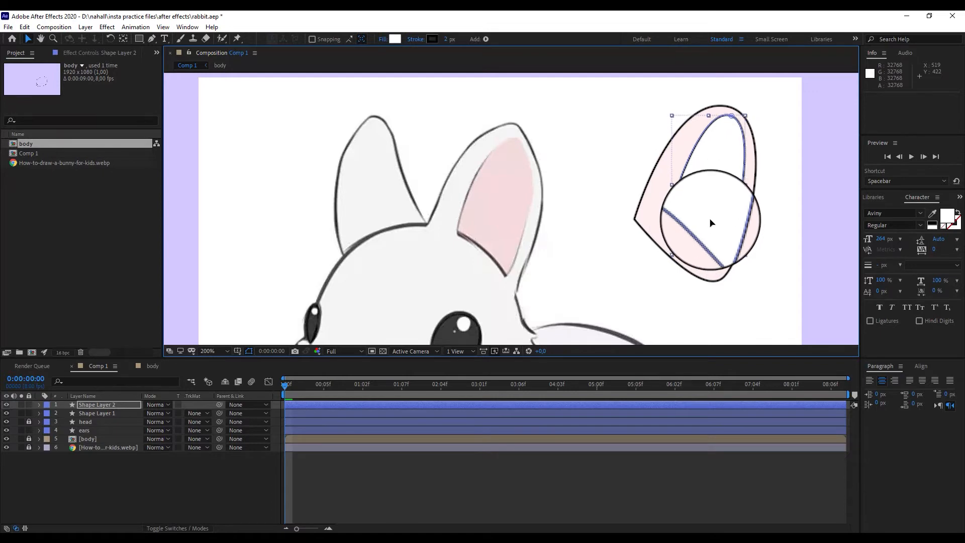
Reshape the top curve of the near ear's outer outline so it fits more closely around the inner ear.
click(101, 413)
drag(151, 38, 176, 69)
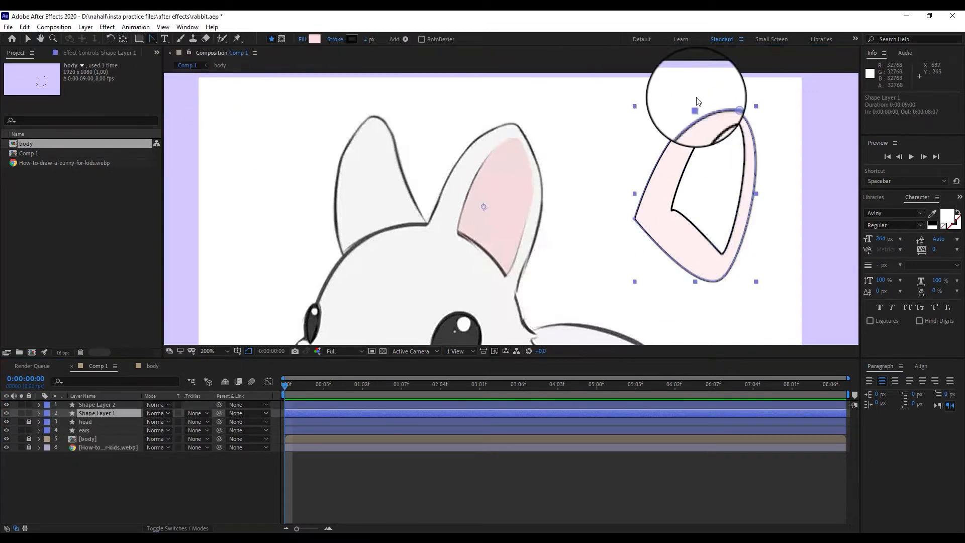
drag(724, 106, 680, 89)
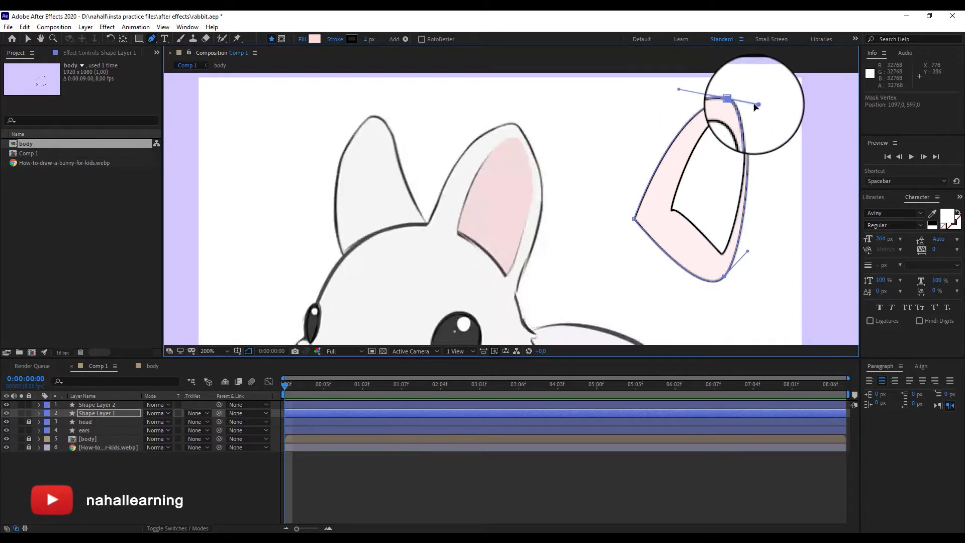
drag(761, 105, 735, 102)
shift+click(109, 405)
right_click(110, 407)
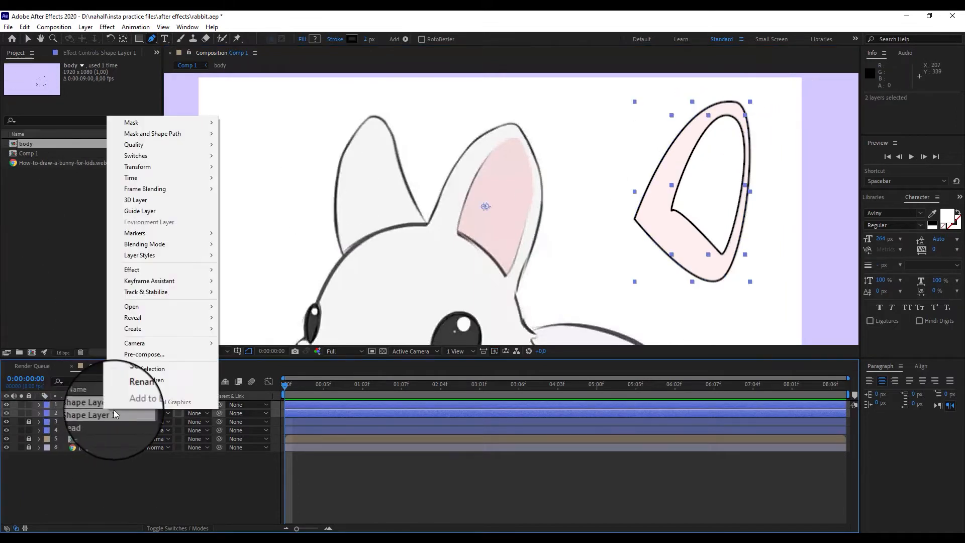
click(160, 354)
click(381, 329)
scroll(603, 237, down, 1)
scroll(603, 239, down, 1)
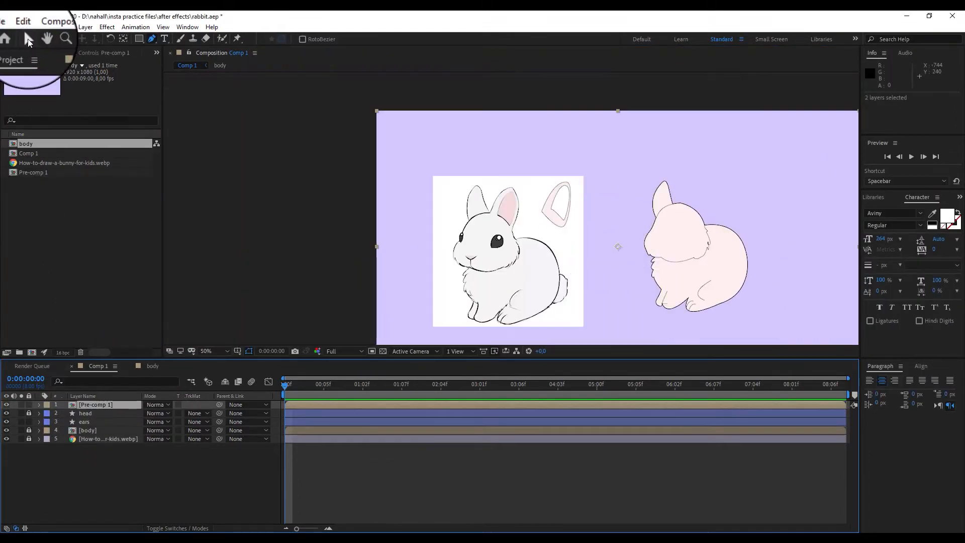
click(28, 38)
key(ctrl+z)
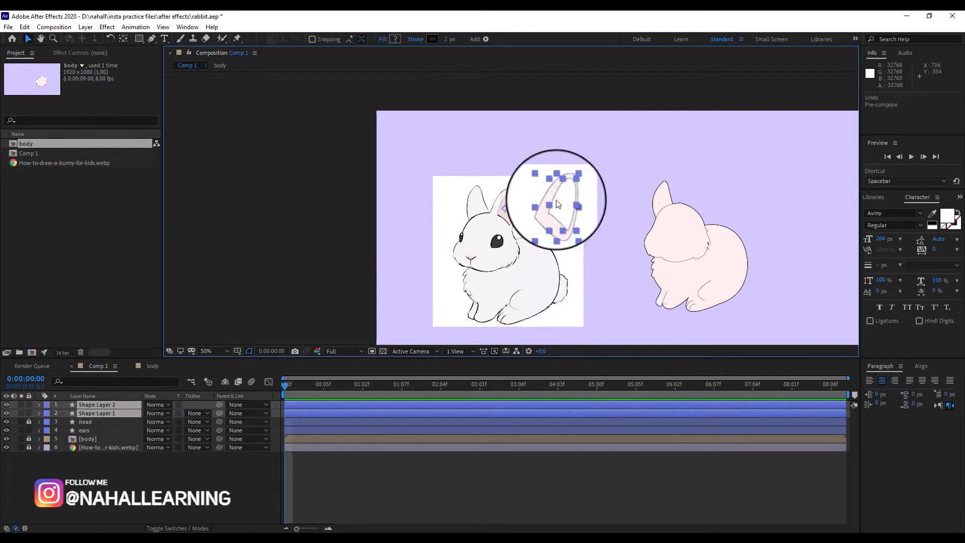
Place both near-ear layers on the drawn rabbit's head, stack them beneath the head layer and nudge them into position.
drag(89, 413, 114, 427)
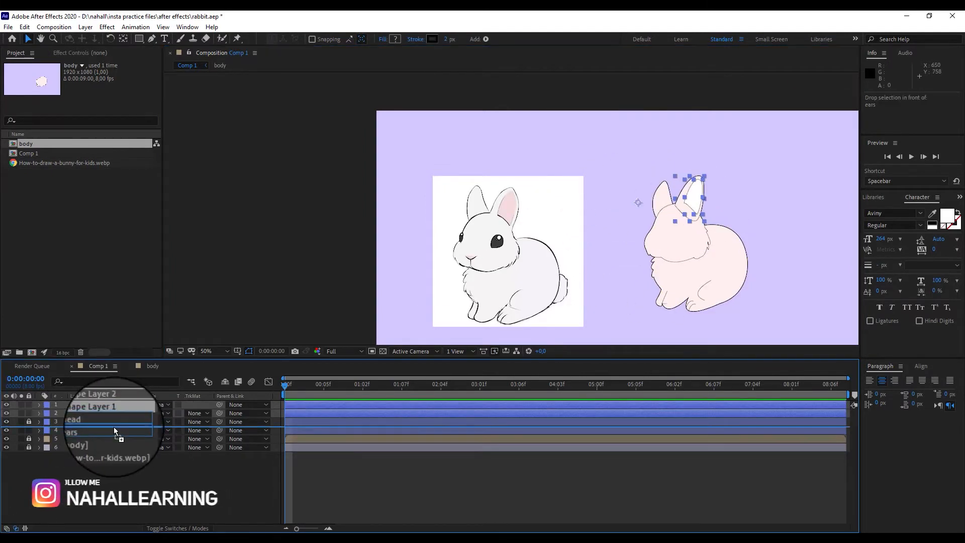
key(Right)
key(Right)
key(Right)
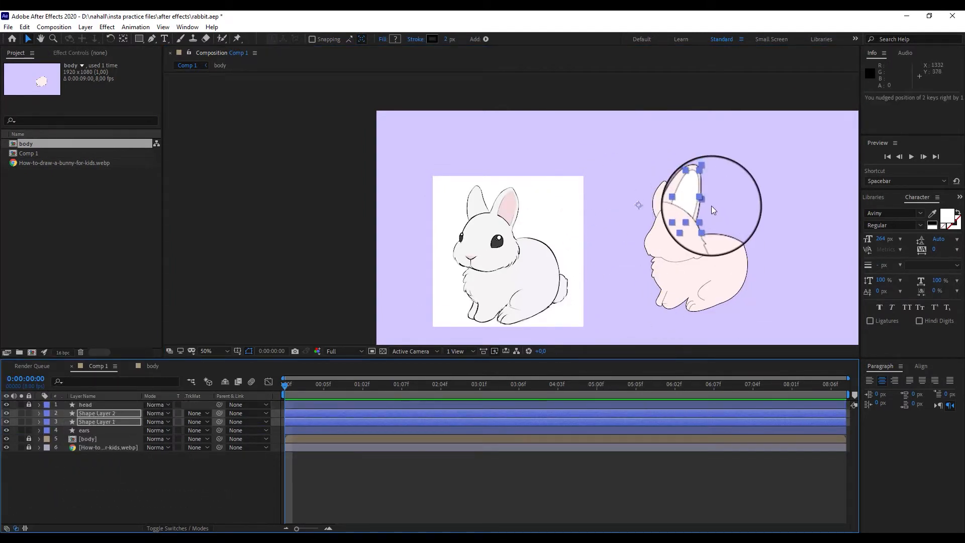
Pre-compose the two near-ear shape layers together with the far-ear layer as "ears".
ctrl+click(92, 432)
right_click(93, 429)
click(93, 426)
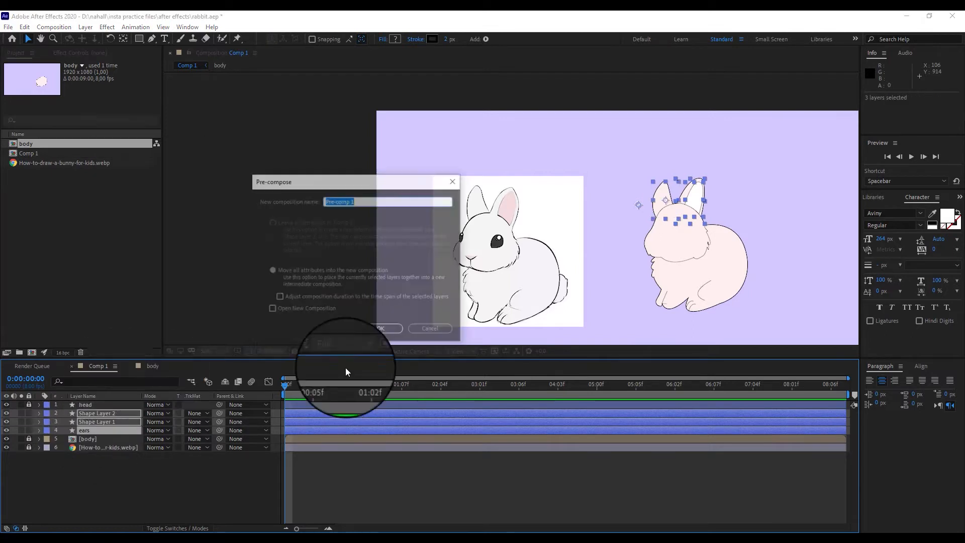
text(ears)
key(Return)
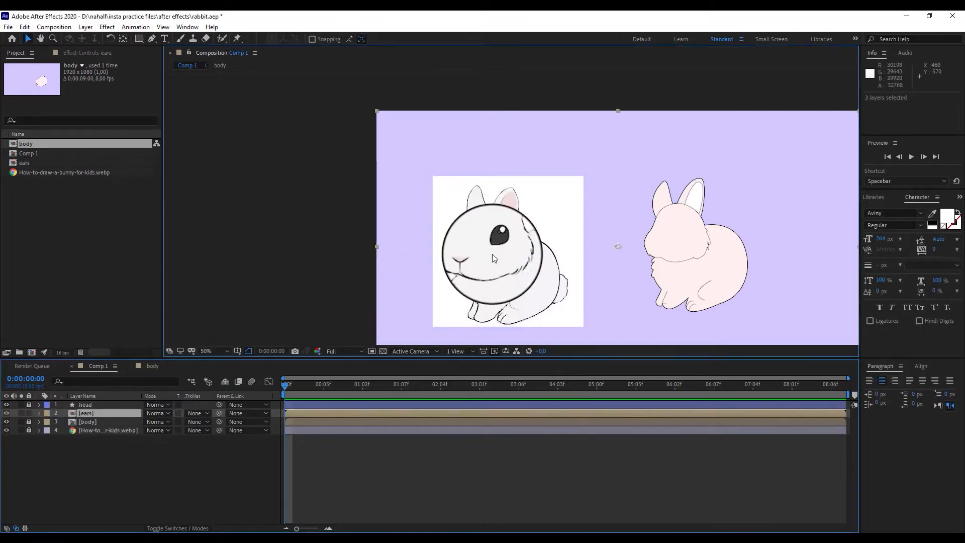
Trace the reference rabbit's near eye as a closed Pen tool path on a new shape layer filled with 0B0B0B.
scroll(493, 254, up, 3)
drag(369, 235, 525, 49)
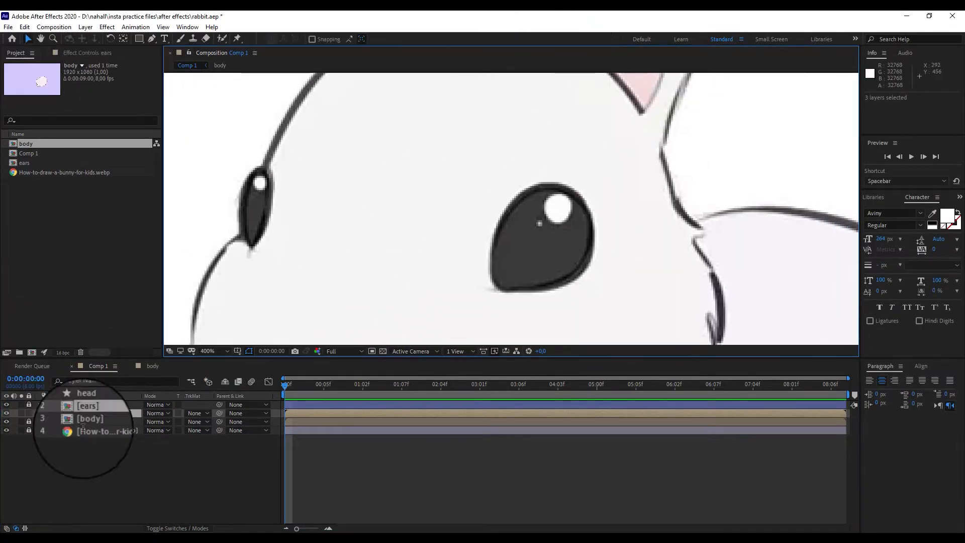
click(151, 38)
click(314, 39)
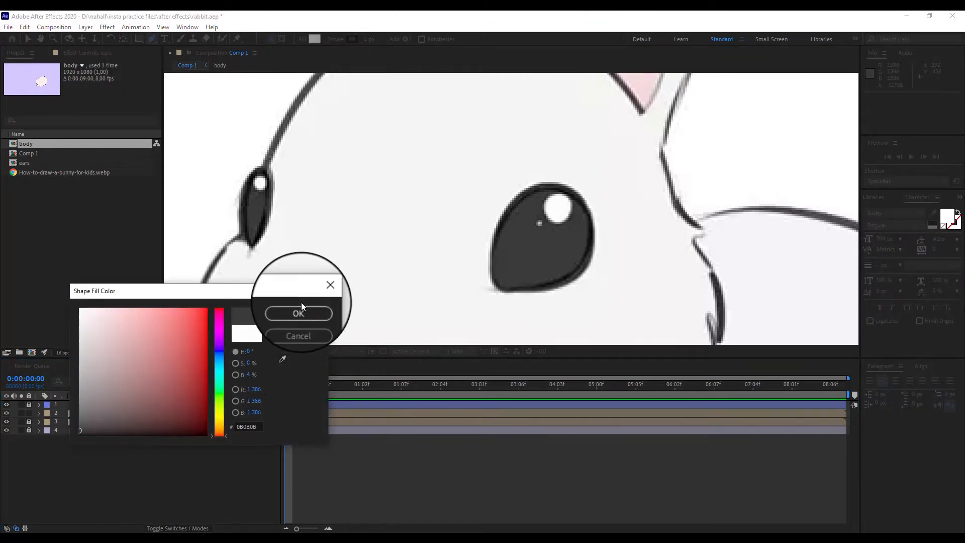
click(301, 308)
click(489, 273)
drag(575, 195, 662, 229)
mouse_move(508, 291)
mouse_down()
mouse_move(485, 289)
mouse_move(487, 260)
mouse_move(504, 276)
mouse_move(494, 275)
mouse_move(491, 256)
mouse_move(504, 288)
mouse_up()
key(ctrl+z)
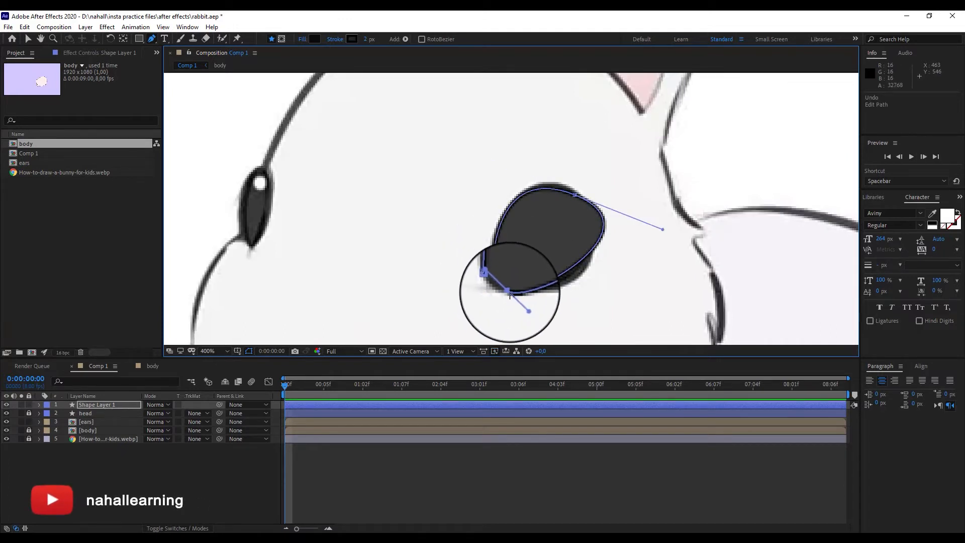
Refine the near eye path's curves and lower corner to match the reference, and move the shape beside the reference eye.
alt+click(508, 292)
mouse_move(660, 255)
mouse_down()
mouse_move(647, 254)
mouse_move(655, 254)
mouse_up()
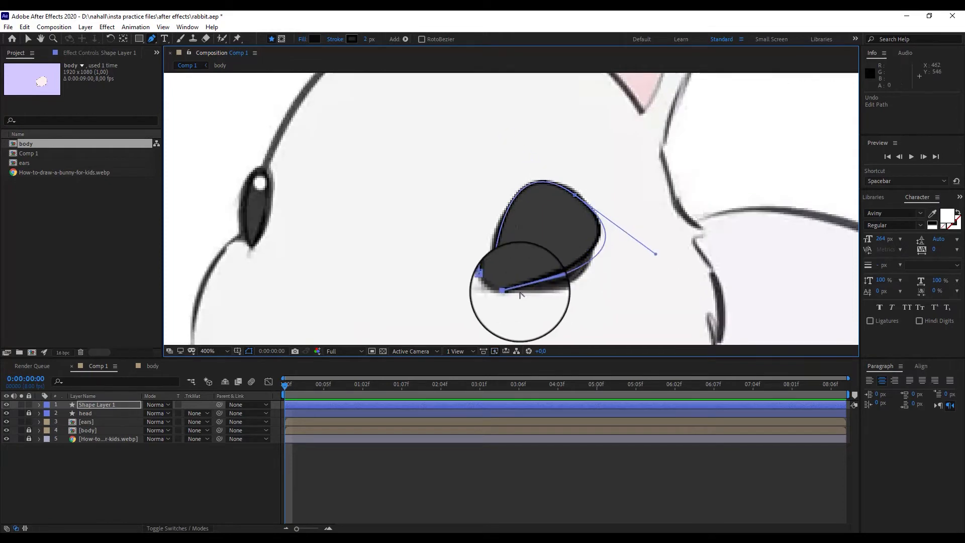
drag(555, 296, 493, 272)
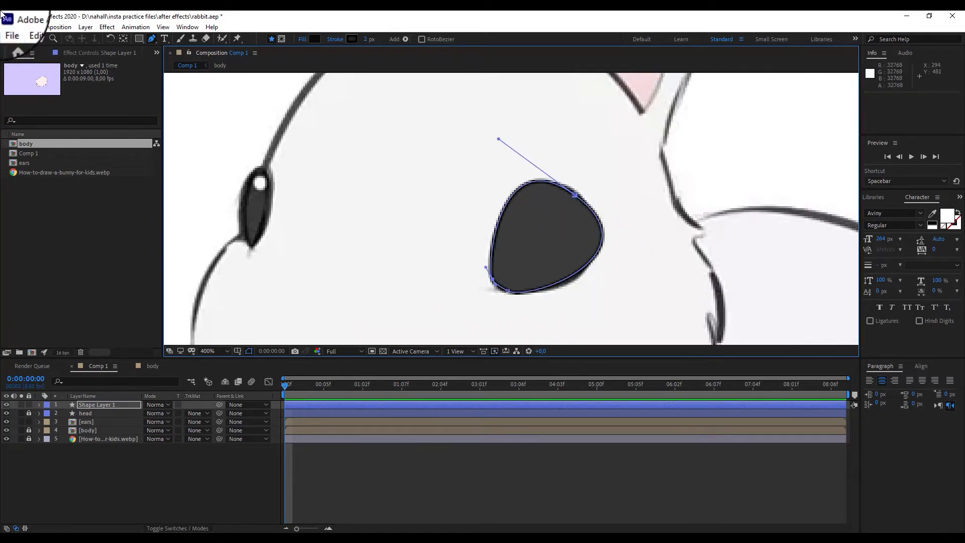
click(27, 38)
click(473, 331)
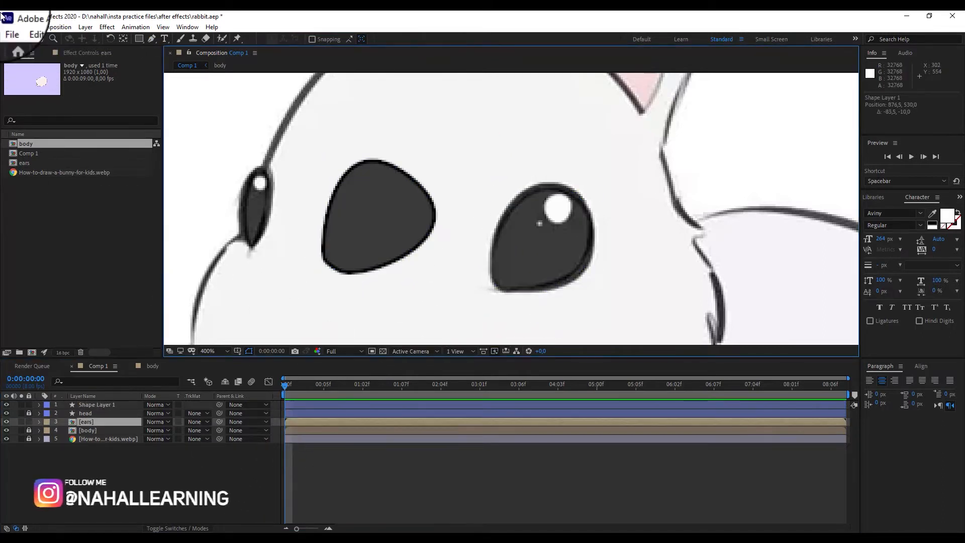
Draw two white ellipses without a stroke over the traced eye on a new shape layer as highlights.
click(139, 39)
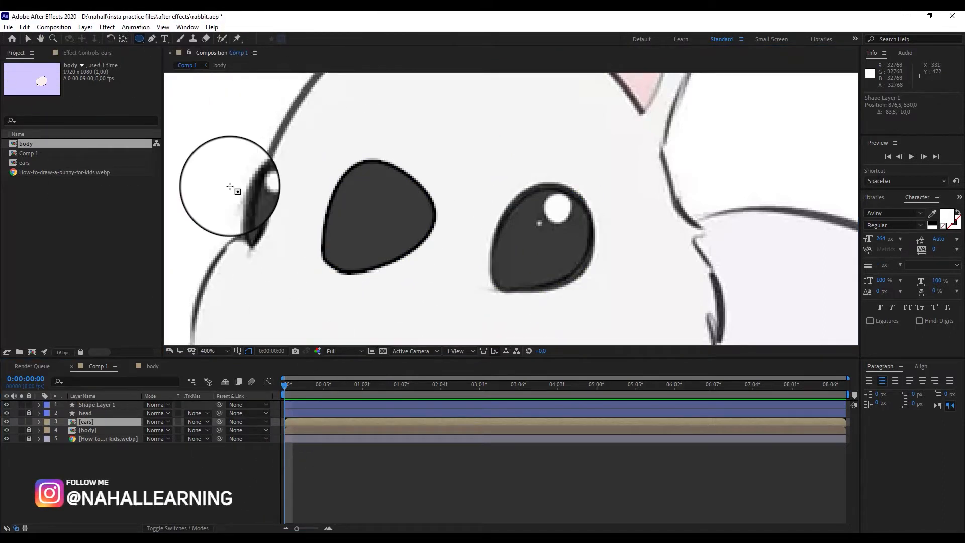
click(146, 456)
click(139, 39)
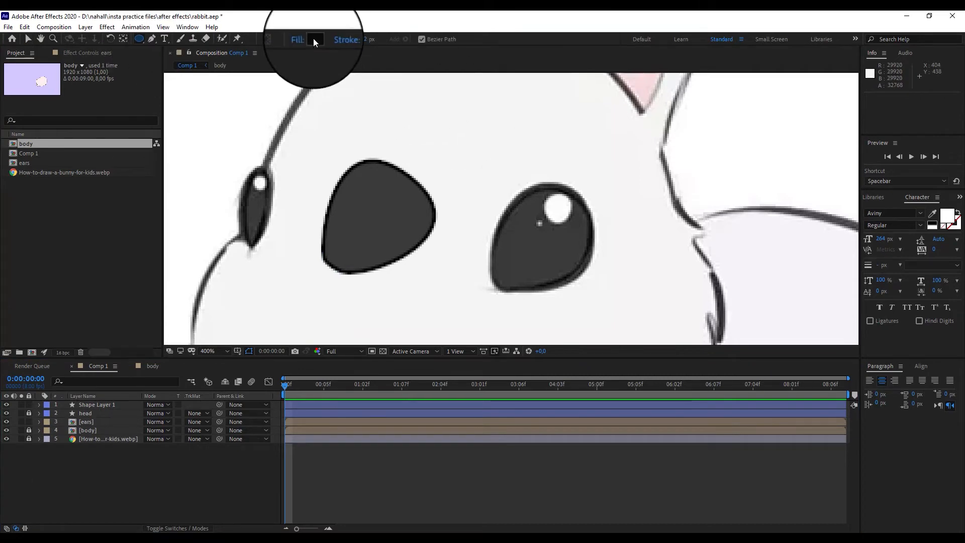
click(313, 39)
click(311, 318)
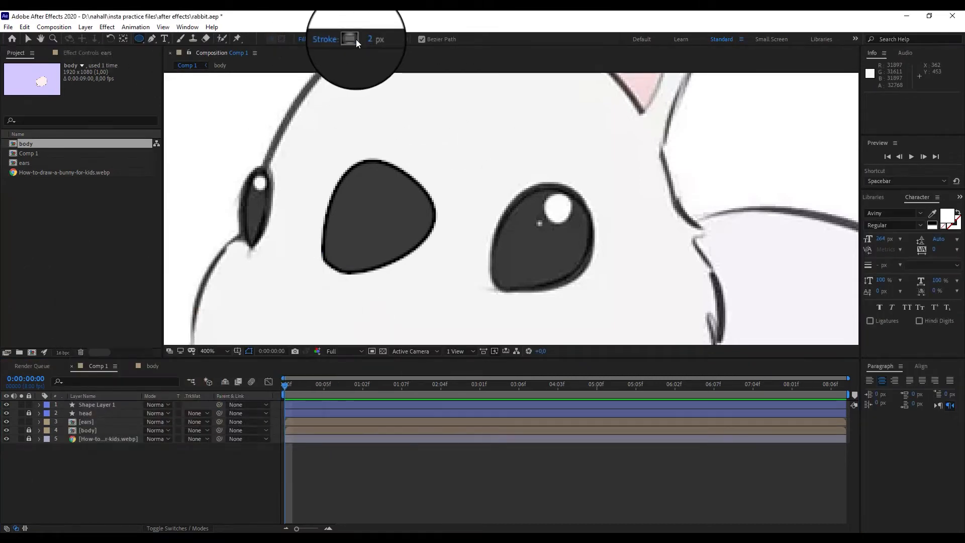
mouse_move(365, 165)
mouse_down()
mouse_move(402, 209)
mouse_move(374, 227)
mouse_up()
Resize and position the highlights, with the large one in the eye's upper right and the small one lower left of it.
click(28, 39)
click(73, 430)
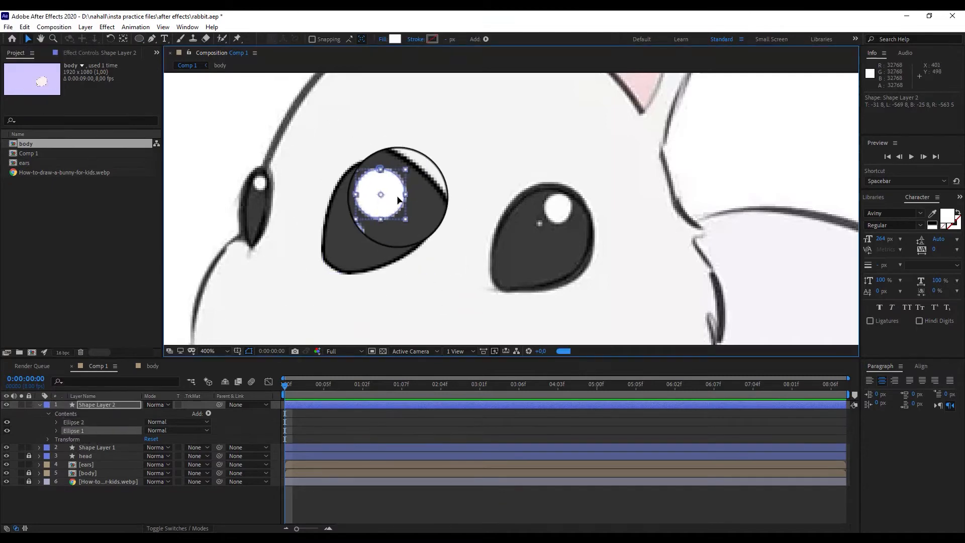
drag(394, 193, 363, 221)
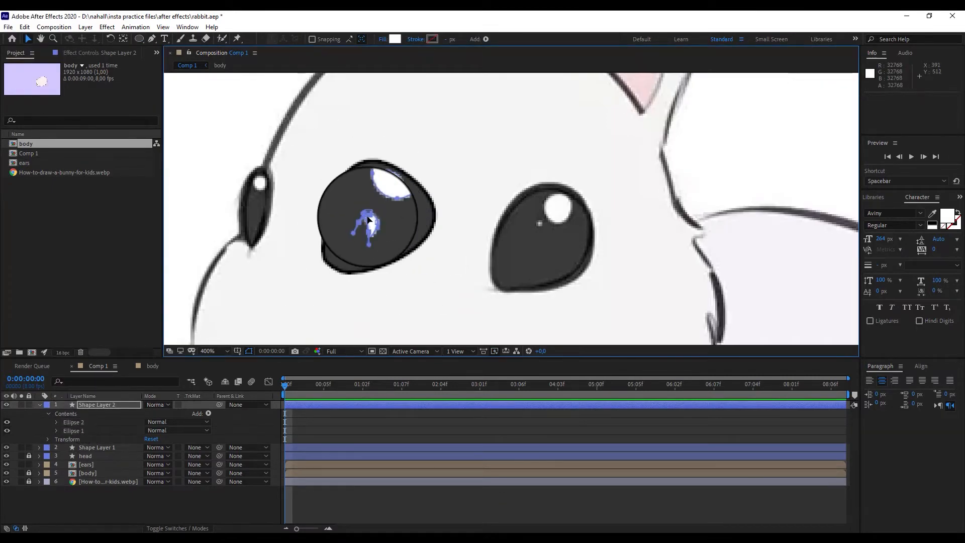
click(92, 464)
click(99, 447)
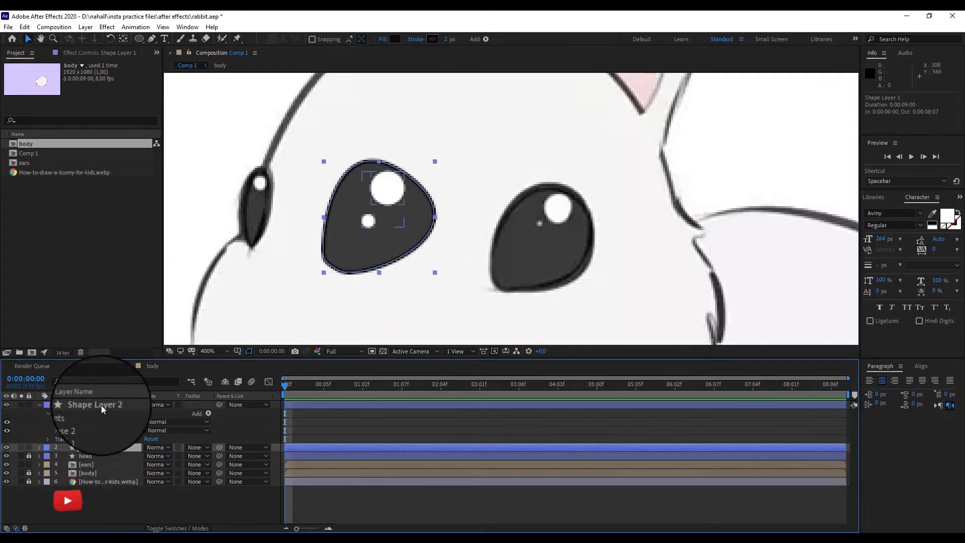
ctrl+click(101, 405)
right_click(101, 405)
click(137, 354)
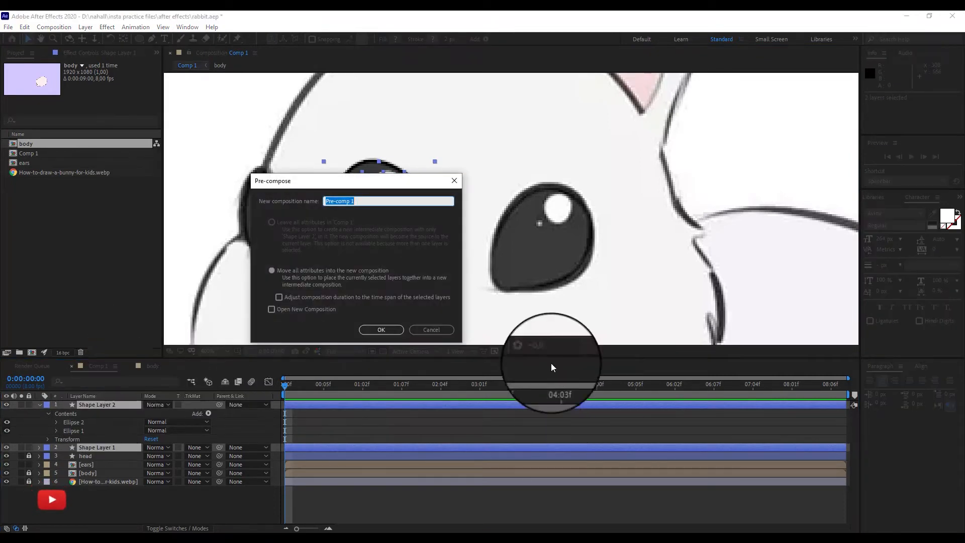
key(Escape)
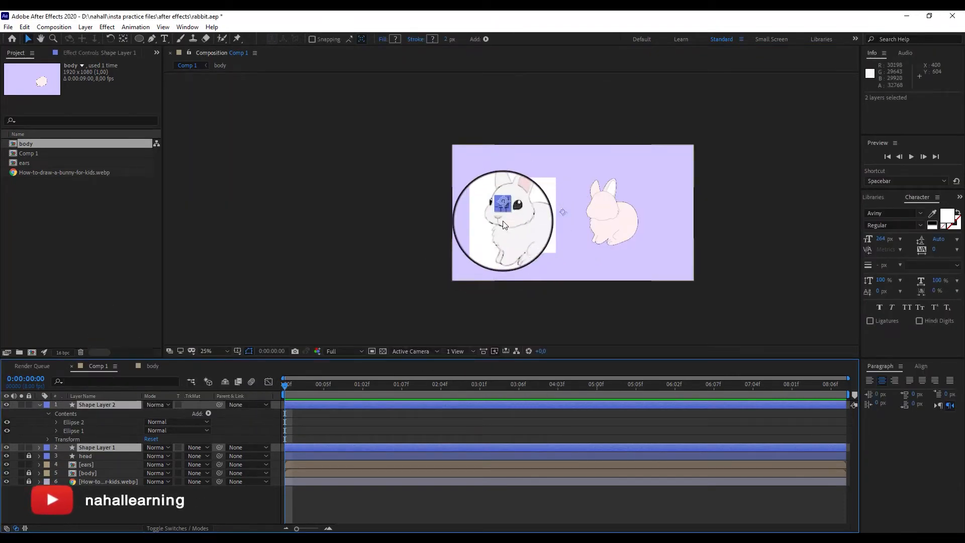
Move the eye and highlight layers together onto the drawn rabbit's head and pre-compose them with the default name.
scroll(504, 224, up, 1)
drag(496, 206, 711, 198)
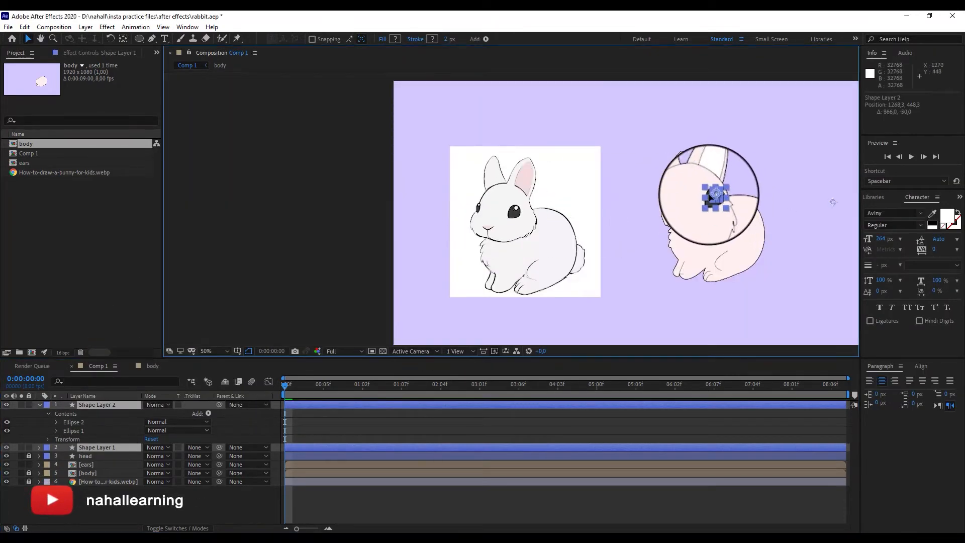
right_click(114, 402)
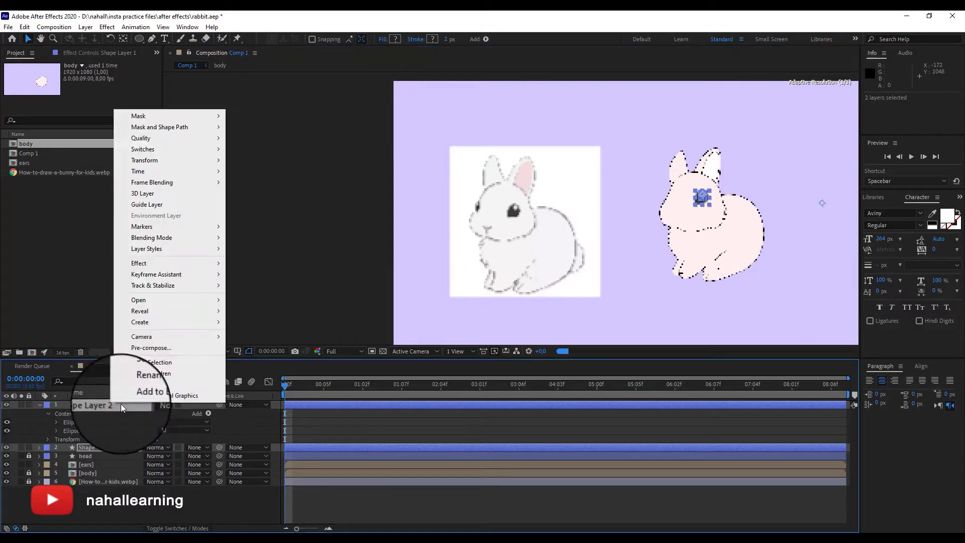
click(143, 349)
click(379, 328)
Begin tracing the reference rabbit's far eye from its lower tip to its curved top on a new shape layer.
scroll(475, 214, up, 4)
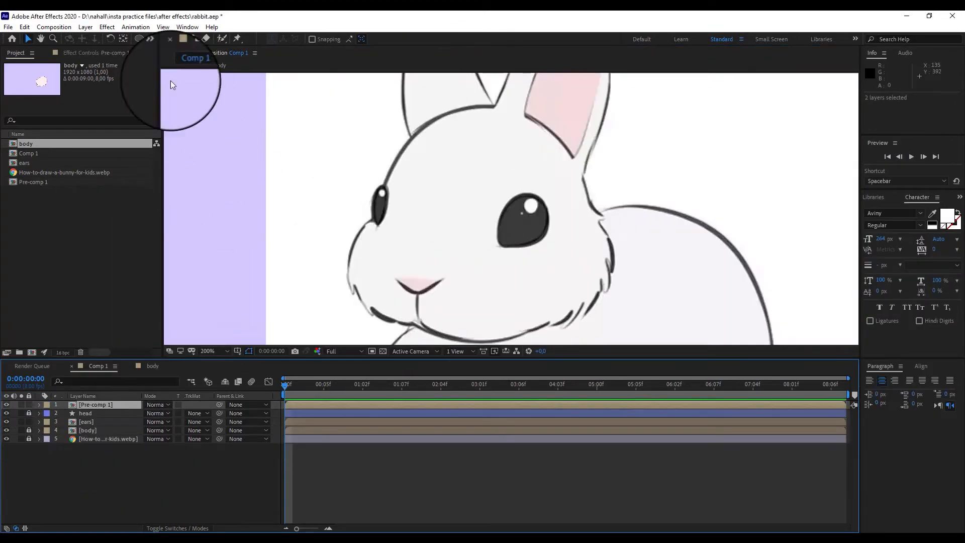
click(151, 38)
click(376, 225)
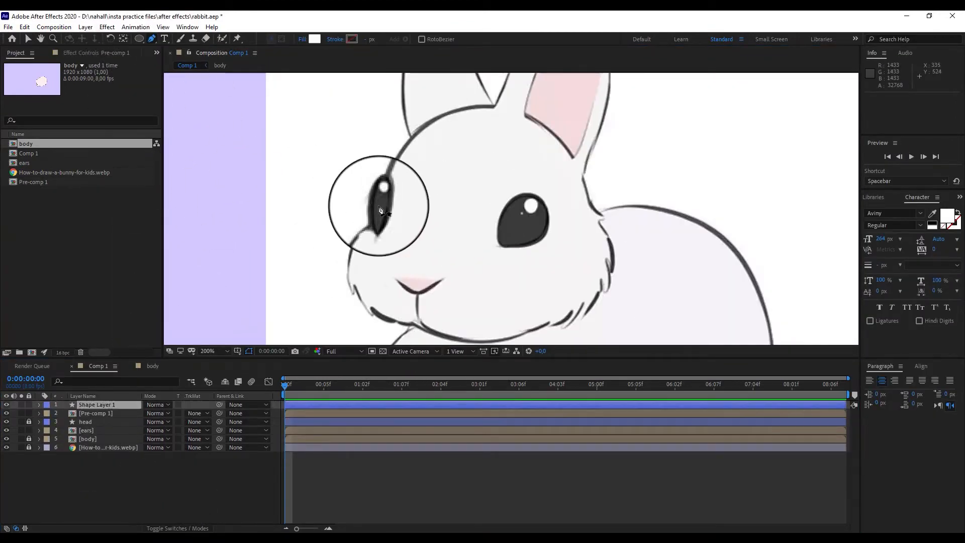
drag(383, 186, 403, 184)
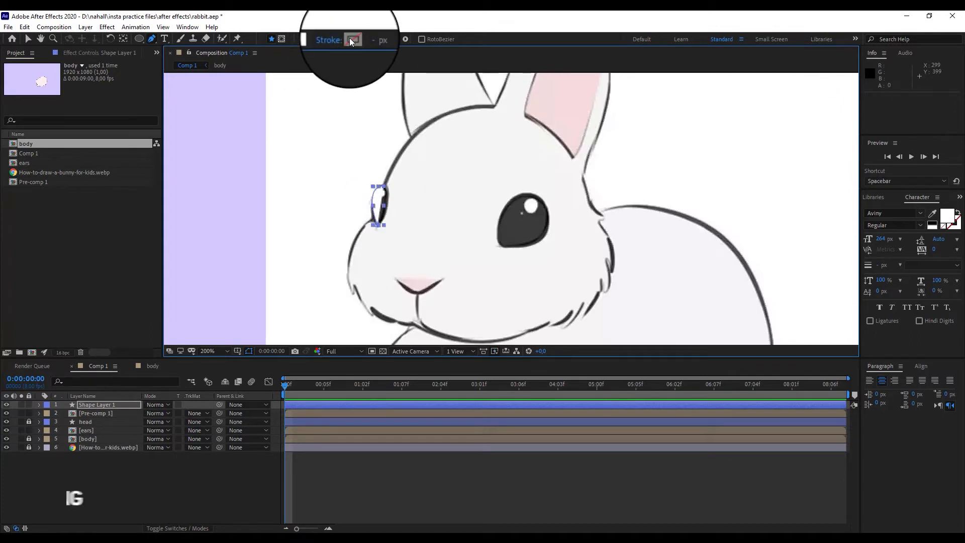
Fill the far eye shape with the dark colour 0B0B0B sampled from the reference rabbit's near eye.
click(314, 39)
click(282, 358)
click(525, 229)
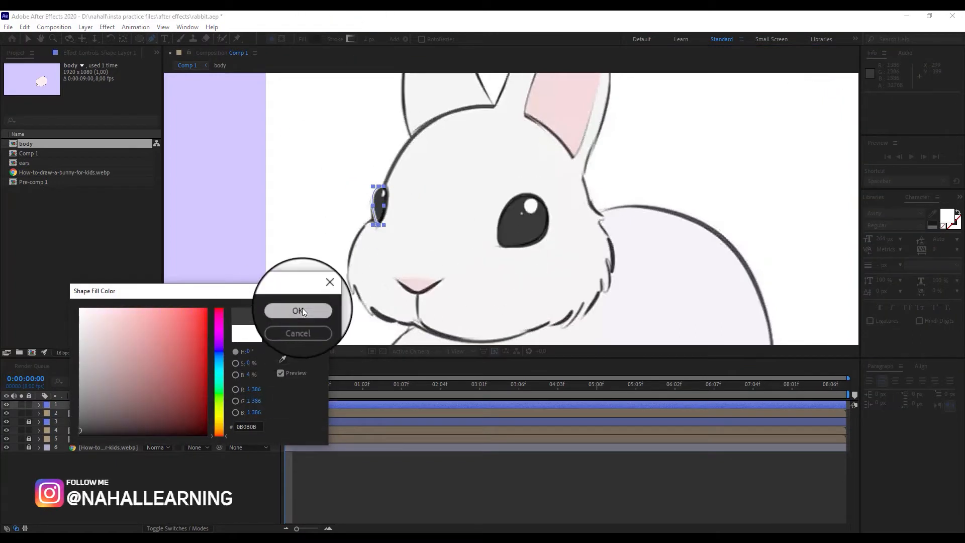
click(299, 309)
Close the far eye path at its lower tip and adjust the top point's handles to round the upper curve.
mouse_move(371, 228)
mouse_down()
mouse_move(356, 232)
mouse_move(371, 231)
mouse_up()
scroll(378, 223, up, 2)
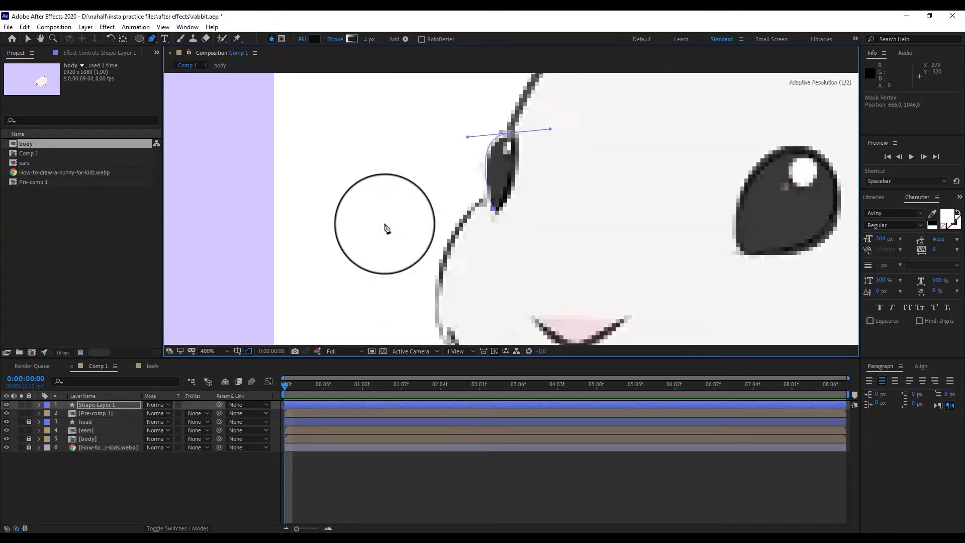
drag(771, 116, 475, 229)
drag(481, 133, 390, 131)
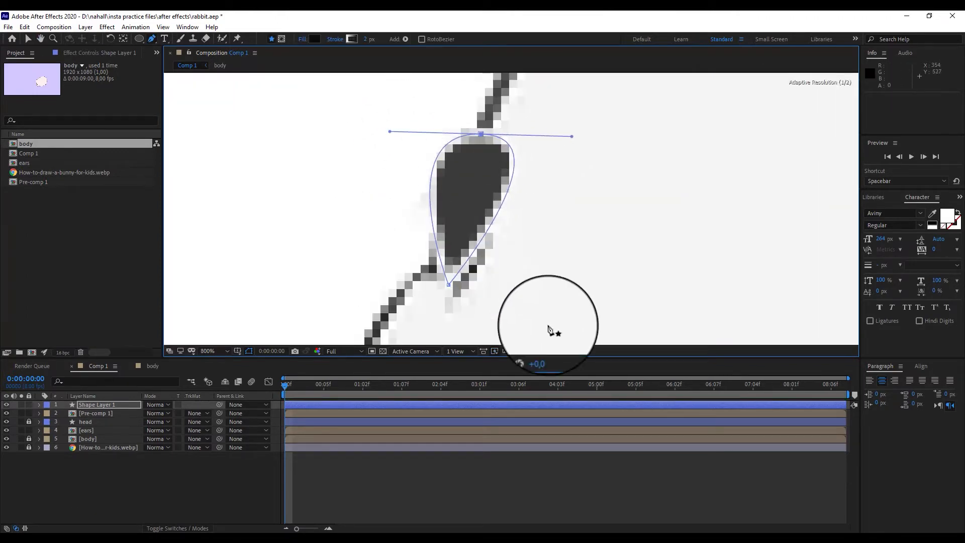
Change the far eye shape's stroke type to a solid black outline.
alt+click(351, 40)
alt+click(351, 41)
alt+click(351, 41)
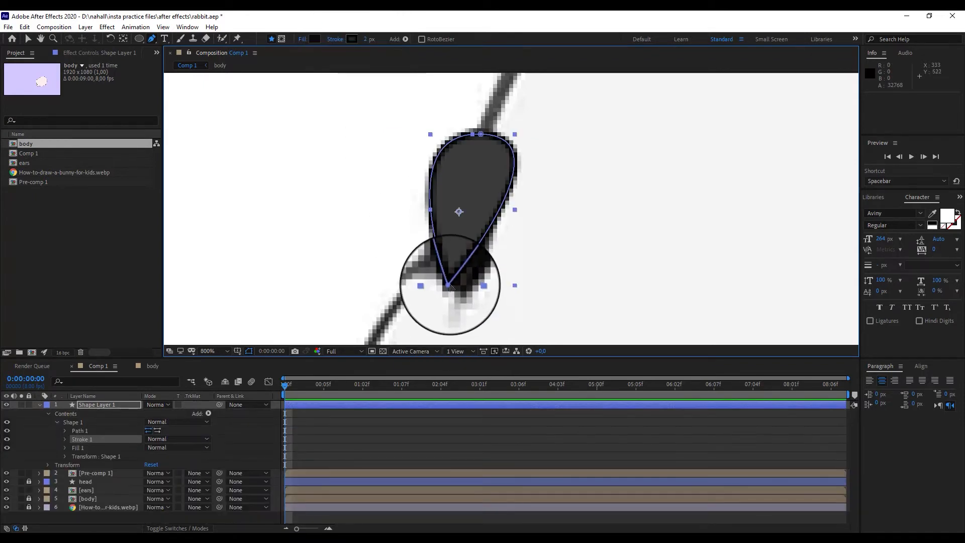
Round the far eye path's lower tip and move the finished shape beside the reference eye.
click(450, 285)
mouse_move(454, 286)
mouse_down()
mouse_move(464, 290)
mouse_move(434, 285)
mouse_up()
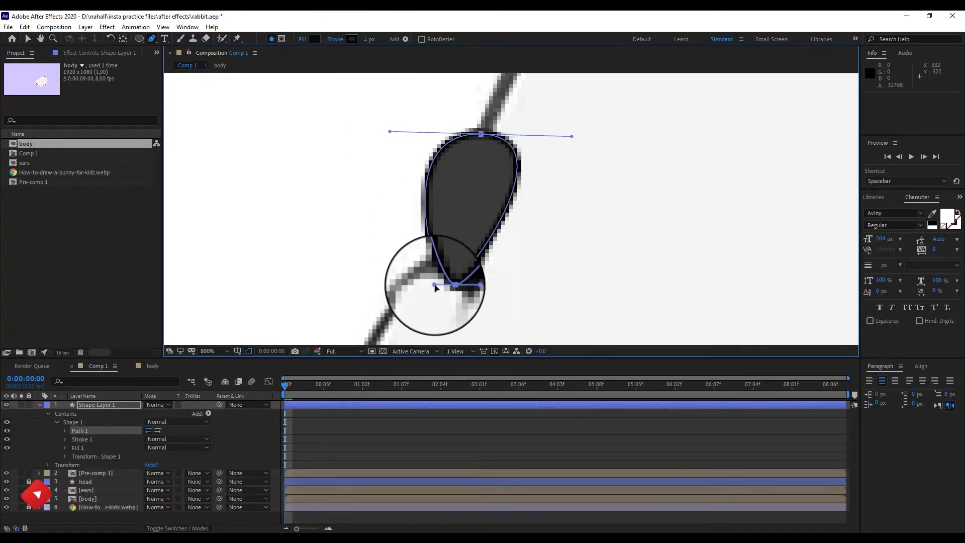
click(28, 39)
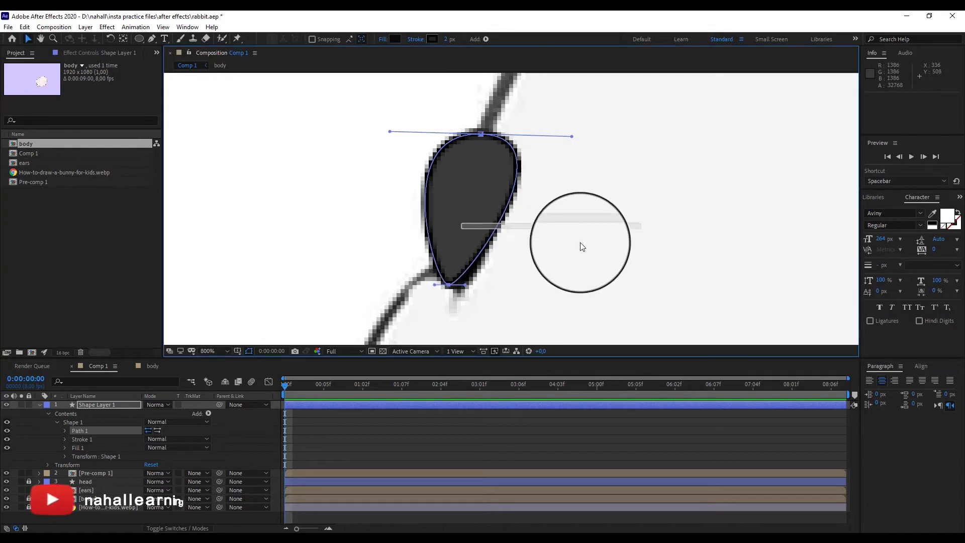
drag(460, 211, 617, 211)
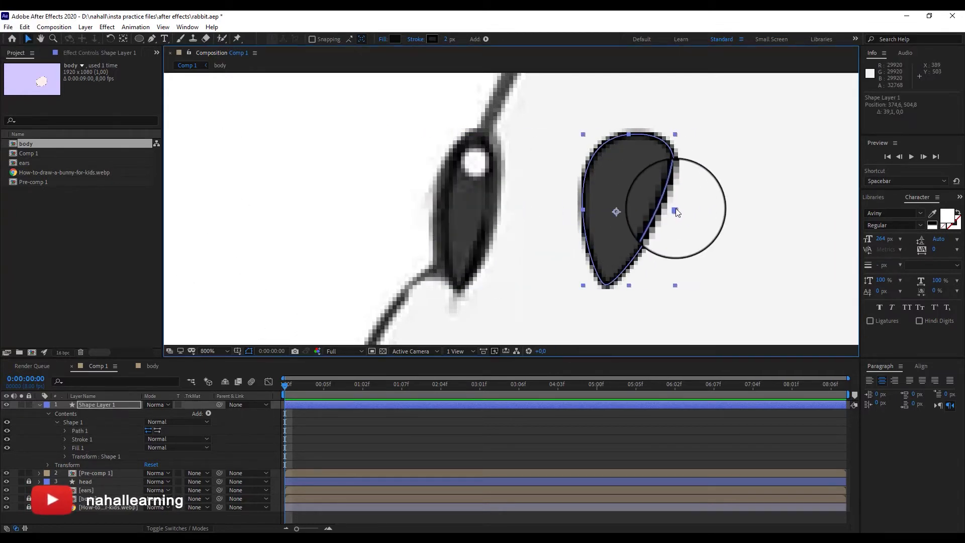
Narrow the far eye shape to 70% width and add a small white highlight ellipse without a stroke near its top.
drag(678, 207, 656, 205)
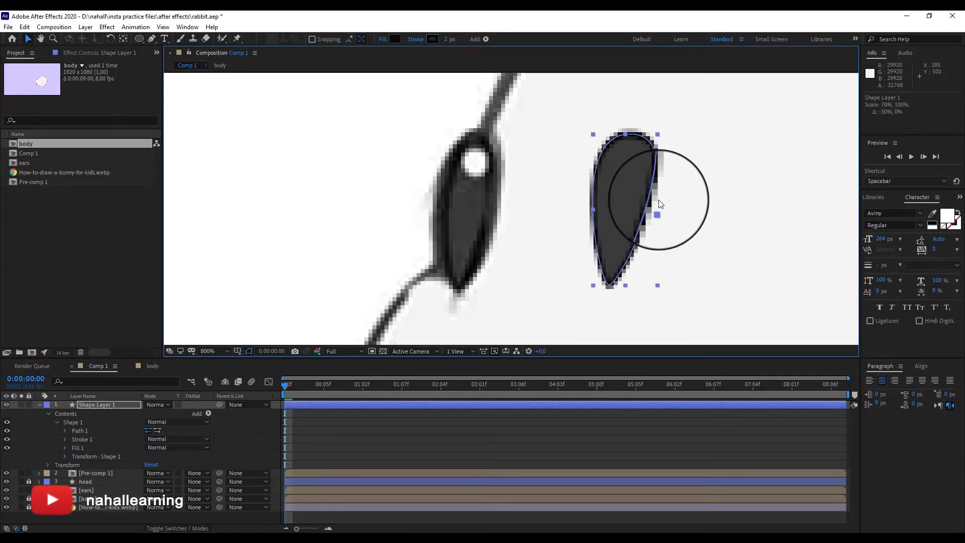
click(139, 39)
mouse_move(622, 149)
mouse_down()
mouse_move(646, 187)
mouse_move(646, 174)
mouse_up()
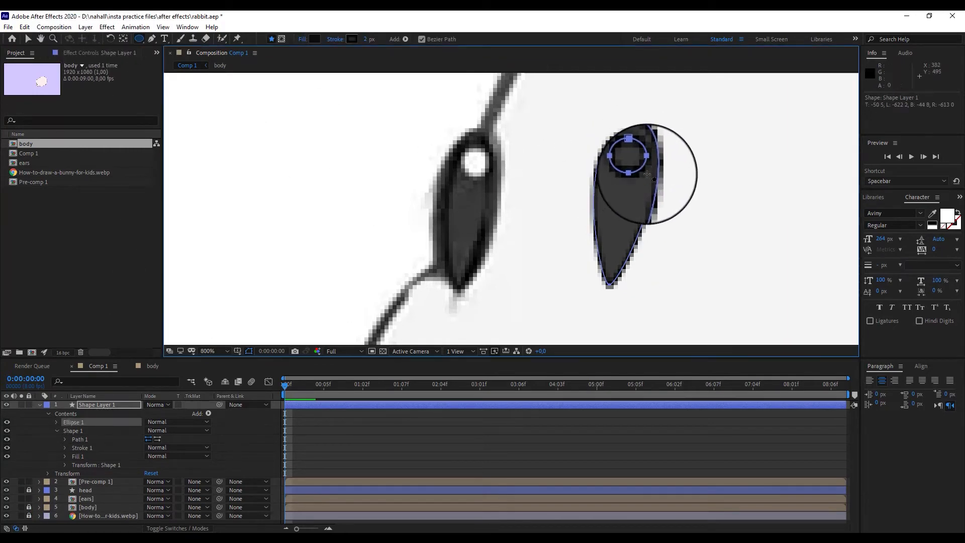
alt+click(350, 40)
alt+click(350, 40)
click(314, 39)
click(79, 307)
click(296, 310)
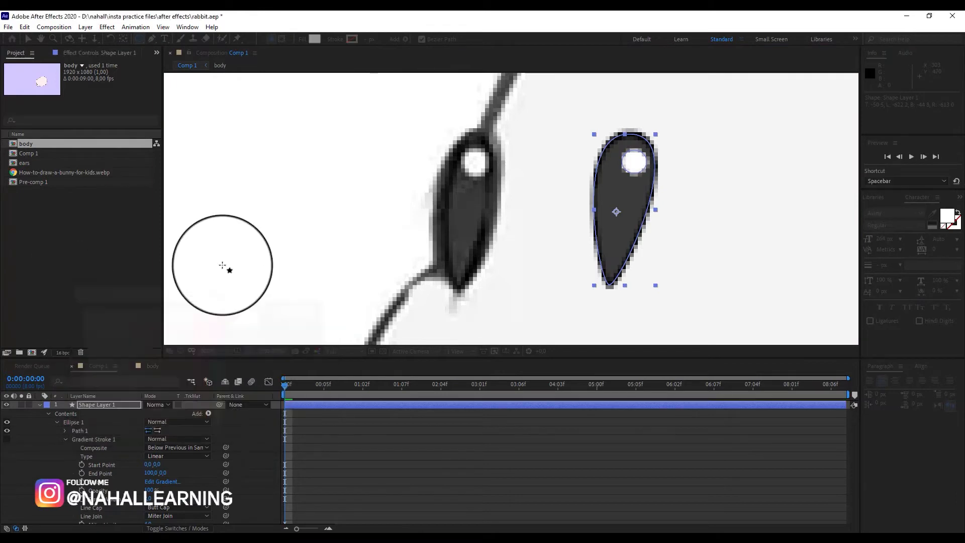
Move the far eye layer from the reference image onto the front edge of the traced rabbit's head.
click(28, 40)
click(39, 404)
scroll(755, 183, down, 2)
scroll(757, 186, down, 4)
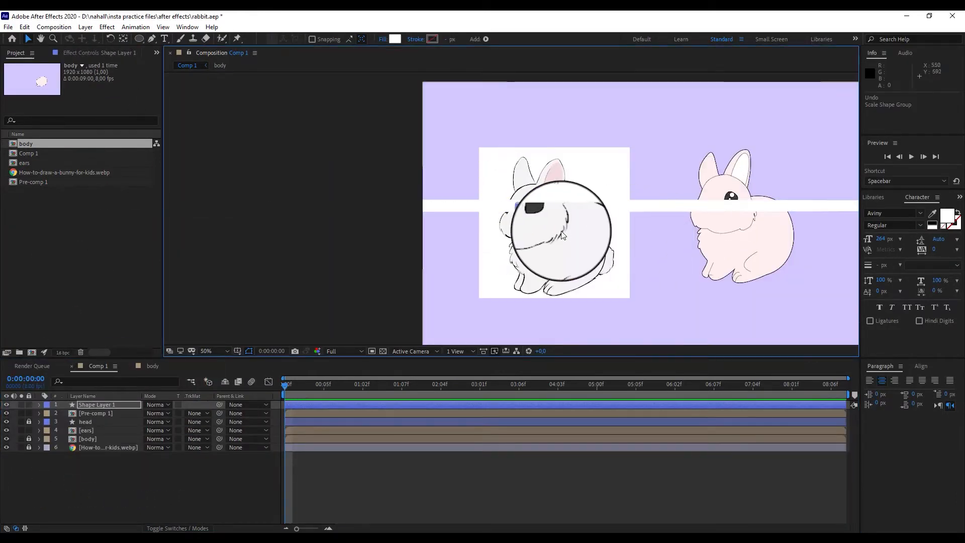
click(98, 404)
drag(520, 209, 711, 203)
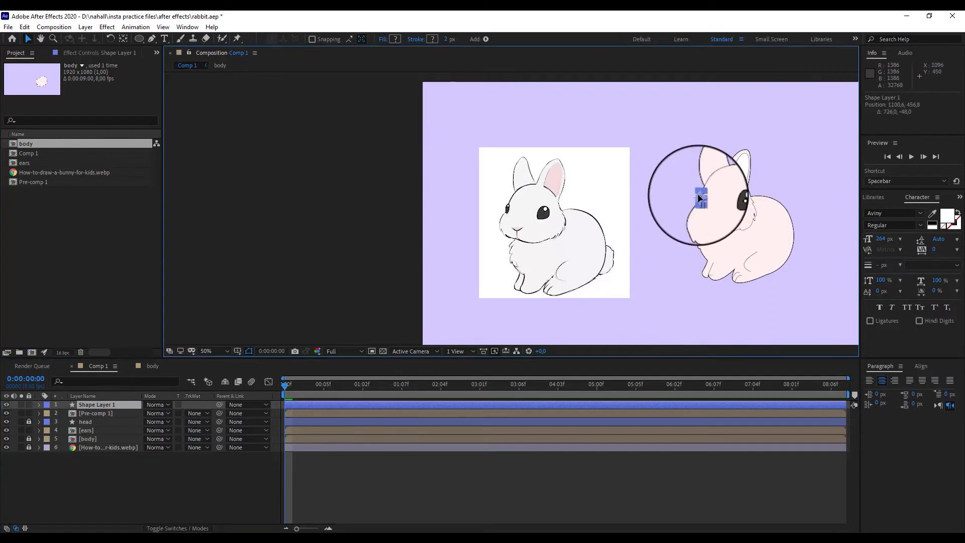
click(658, 248)
Nudge the far eye layer slightly upward to fine-tune its placement on the traced head's outline.
scroll(702, 217, up, 2)
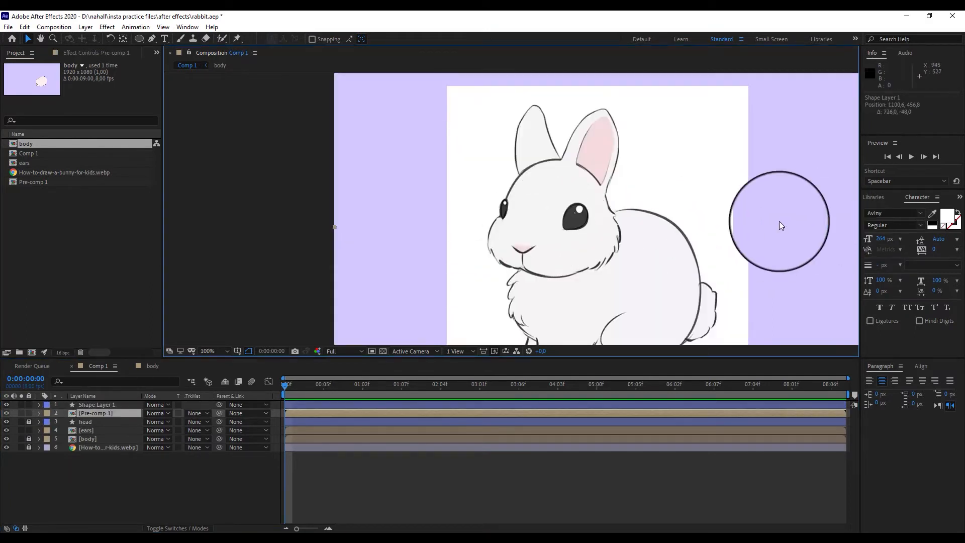
key(space)
drag(778, 225, 447, 218)
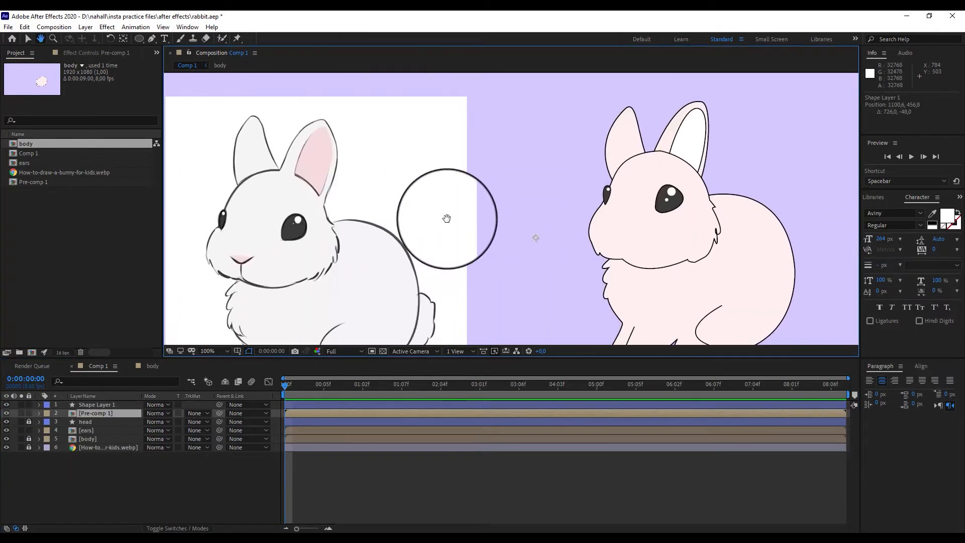
click(104, 404)
key(Up)
key(Up)
key(Down)
Draw a short curved line under the far eye's lower tip with no fill and a solid black stroke.
scroll(623, 206, up, 1)
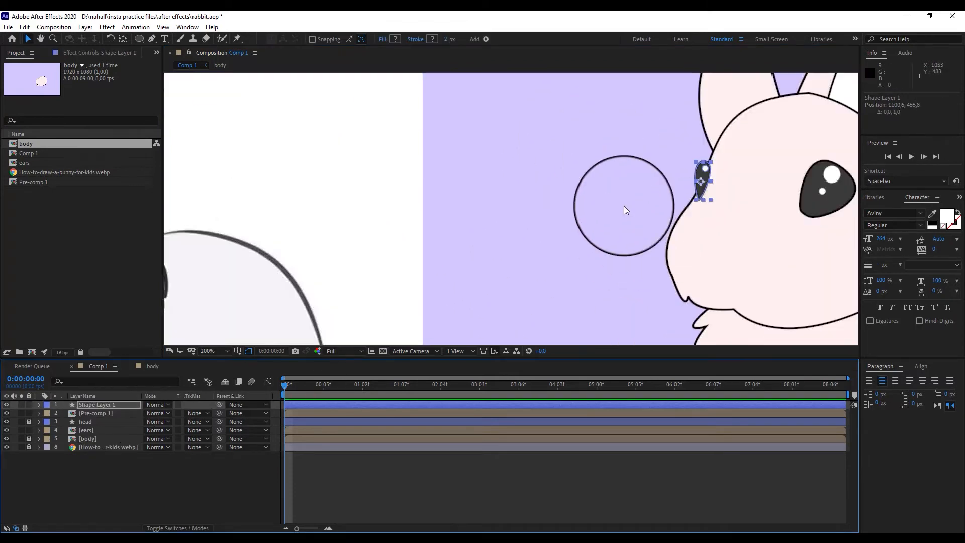
click(152, 39)
drag(691, 200, 698, 199)
drag(711, 203, 709, 212)
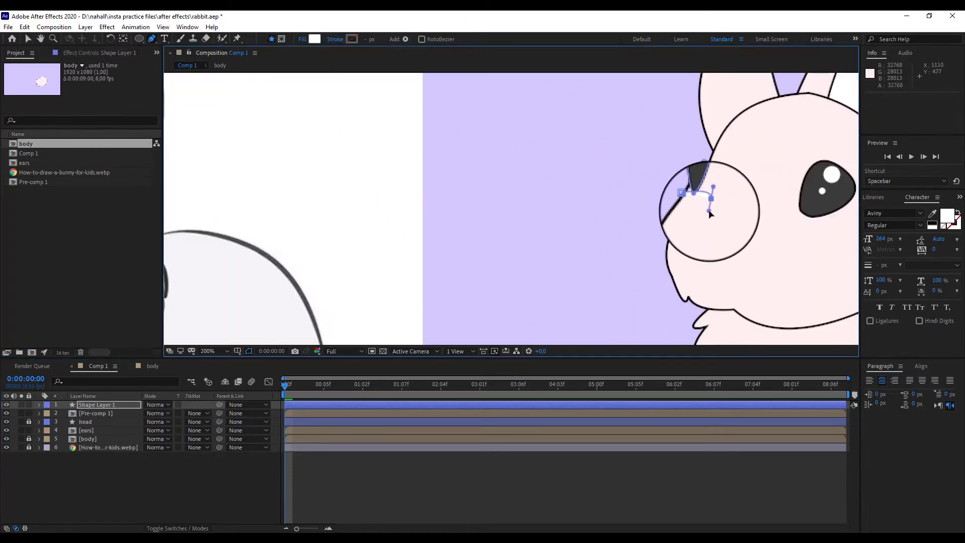
alt+click(316, 41)
alt+click(315, 41)
alt+click(315, 41)
alt+click(350, 40)
click(28, 38)
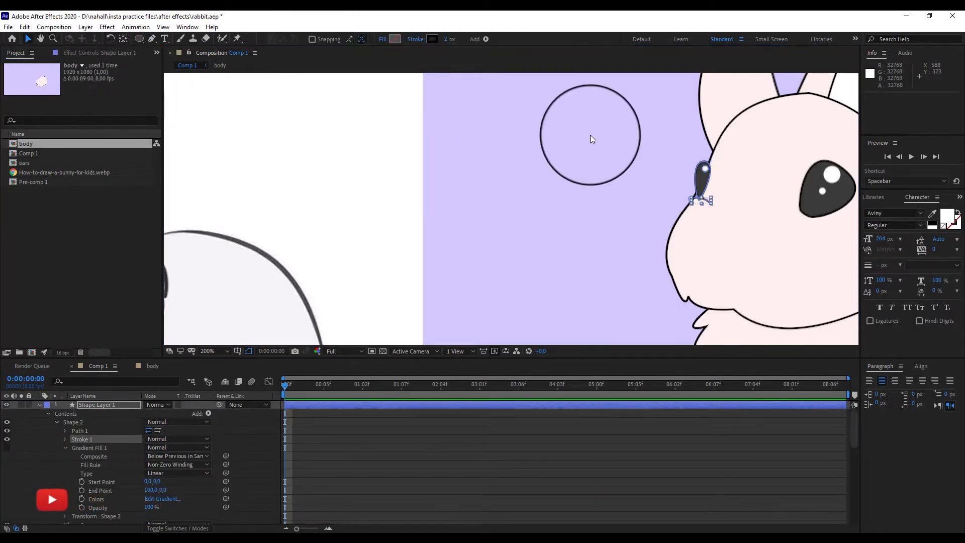
click(591, 150)
scroll(593, 193, down, 2)
scroll(606, 208, down, 2)
click(40, 404)
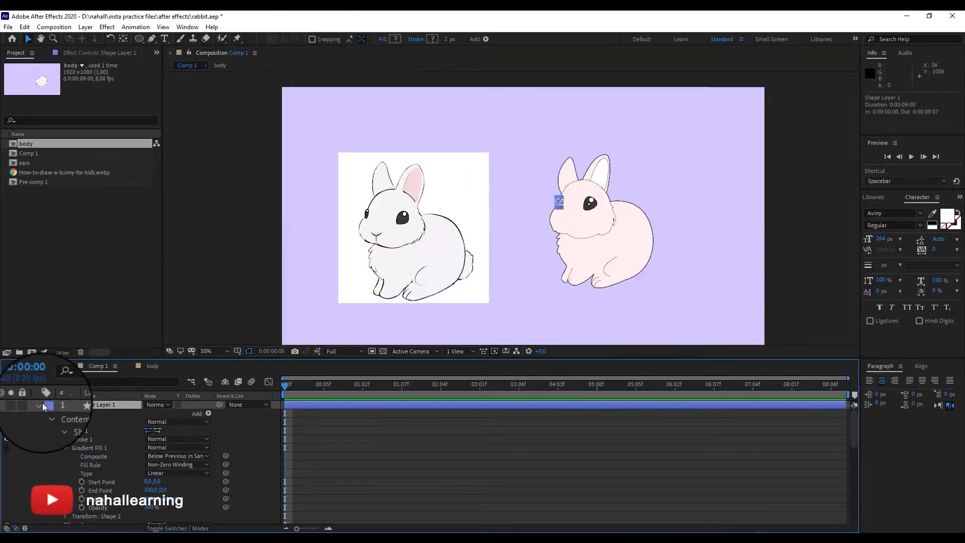
Pre-compose the far eye shape layer and the near eye pre-comp into a composition named eyes.
click(90, 404)
shift+click(93, 413)
right_click(93, 413)
click(131, 357)
text(eyes)
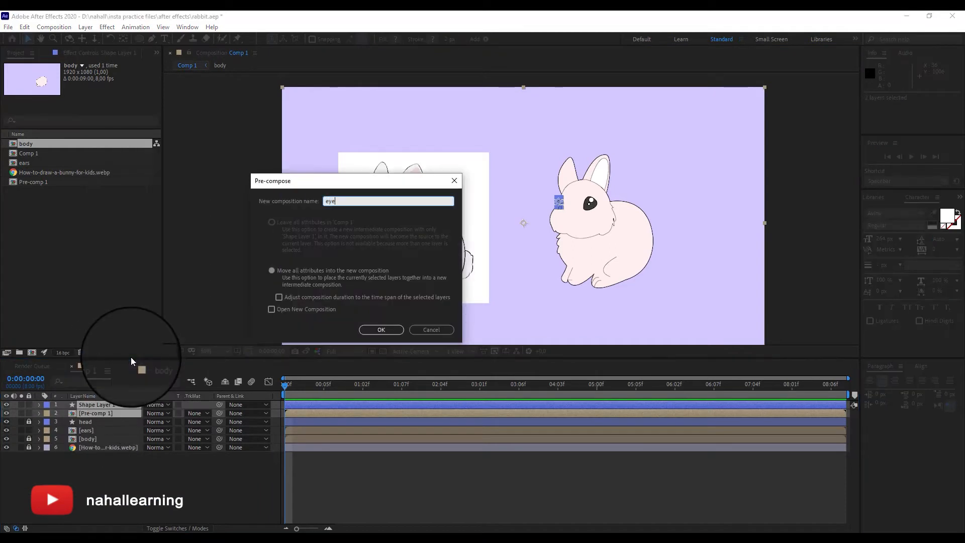
key(Return)
Add a vertex to the head outline beside the far eye's lower tip and pull it inward to the eye.
scroll(510, 211, up, 2)
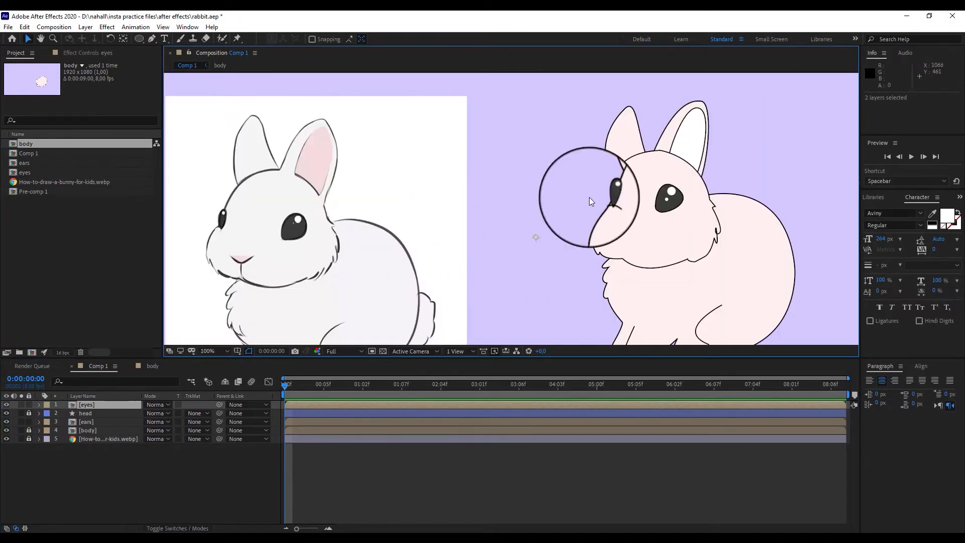
click(88, 421)
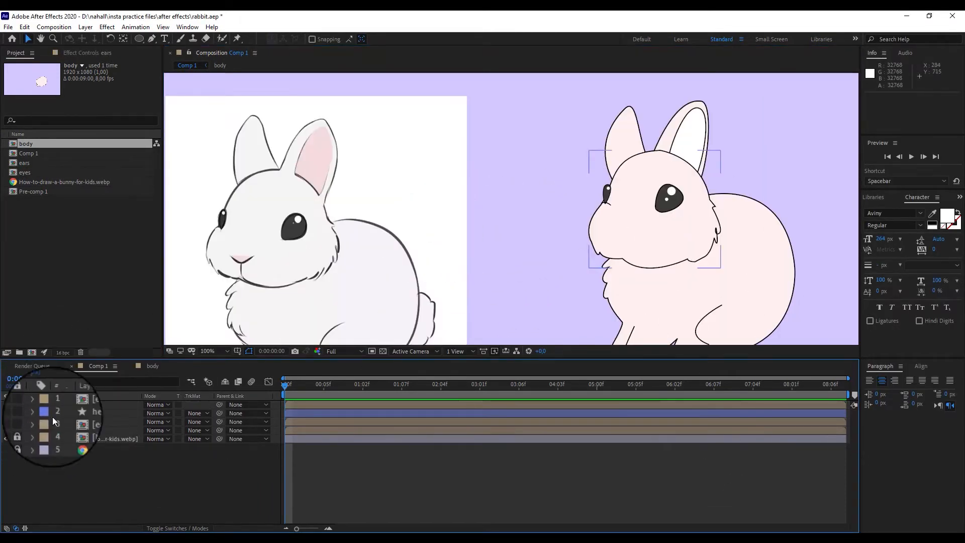
click(53, 414)
scroll(648, 205, up, 4)
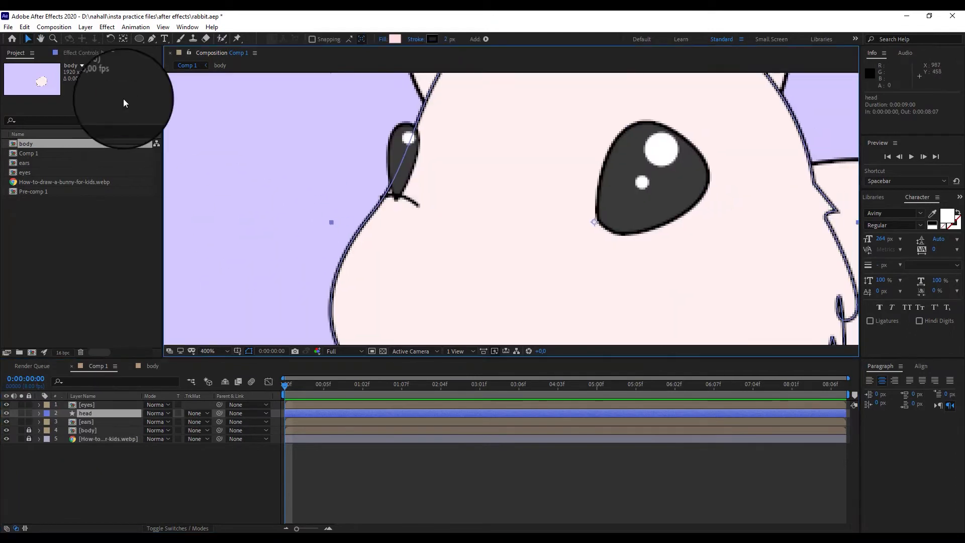
click(149, 39)
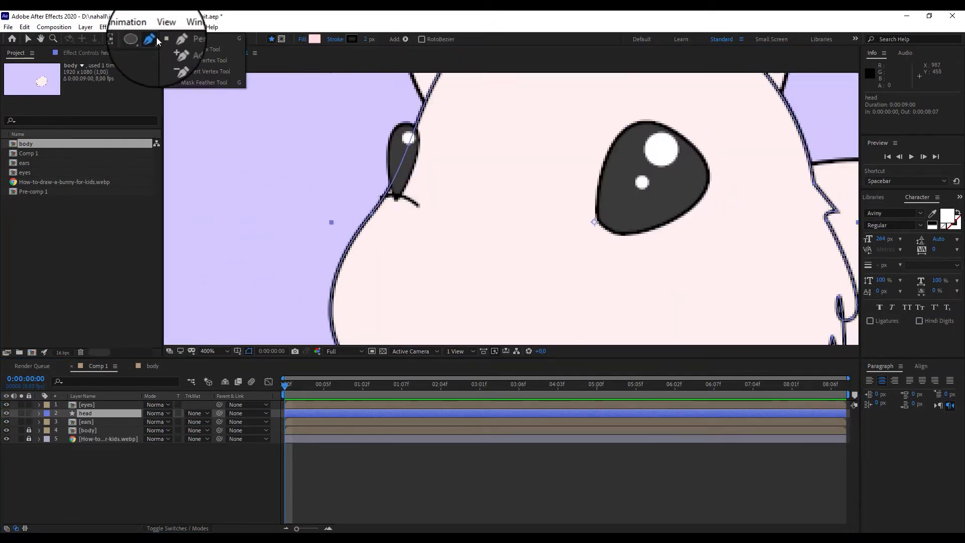
click(195, 49)
drag(387, 192, 397, 193)
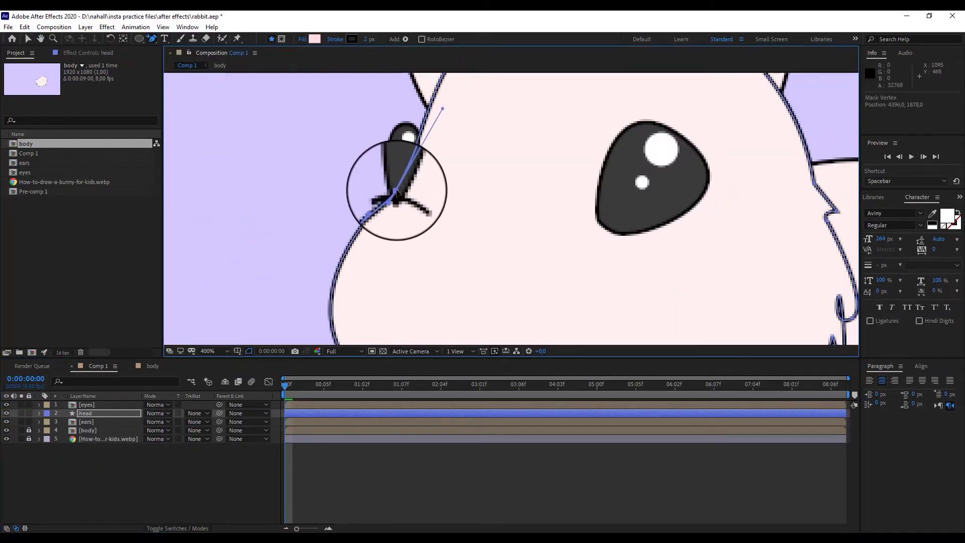
Reshape the inner end of the curved line under the far eye inside the eyes composition, and return to Comp 1.
click(112, 404)
click(39, 405)
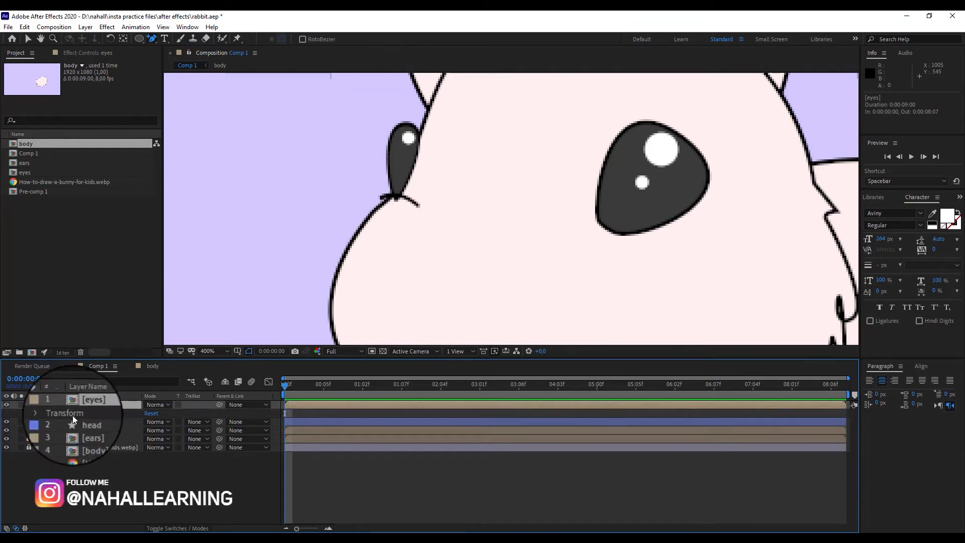
double_click(75, 404)
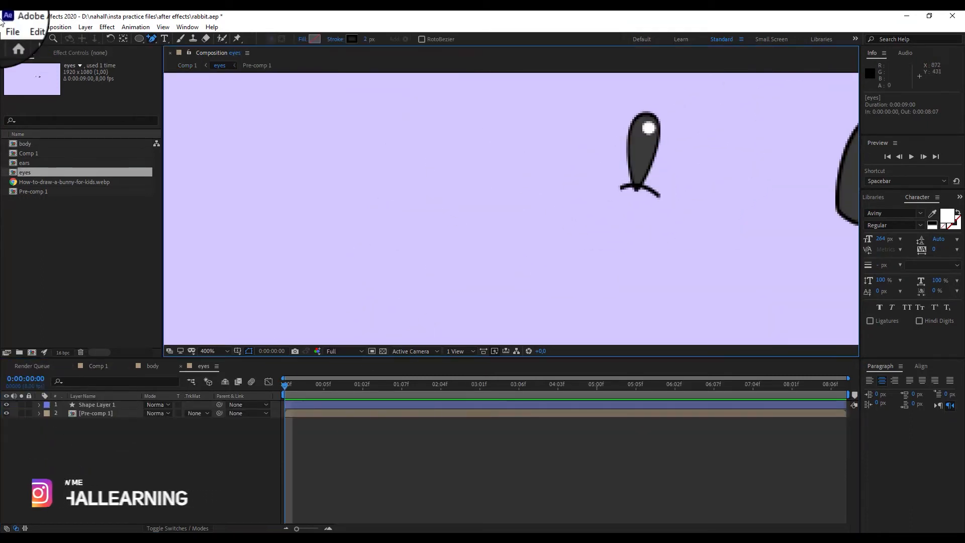
click(92, 405)
click(152, 39)
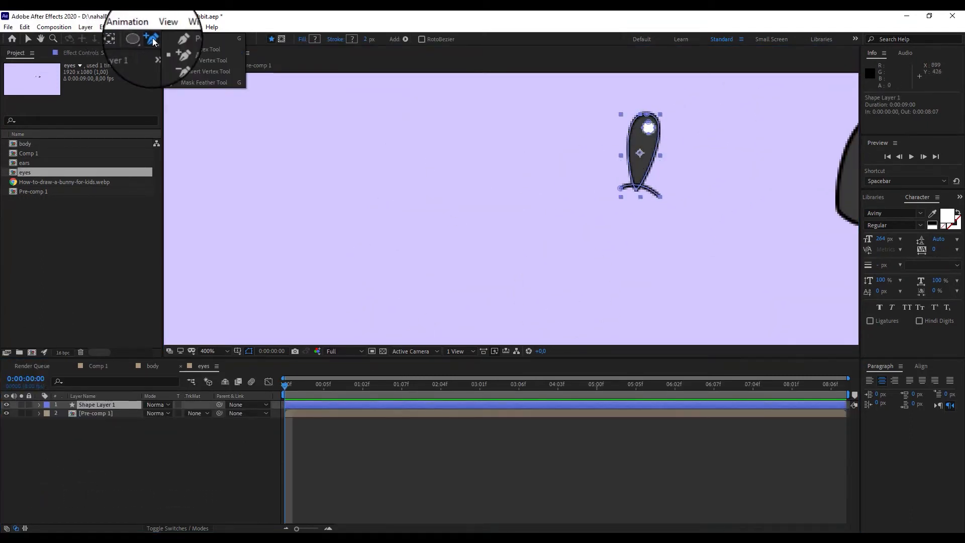
click(201, 71)
drag(657, 195, 681, 216)
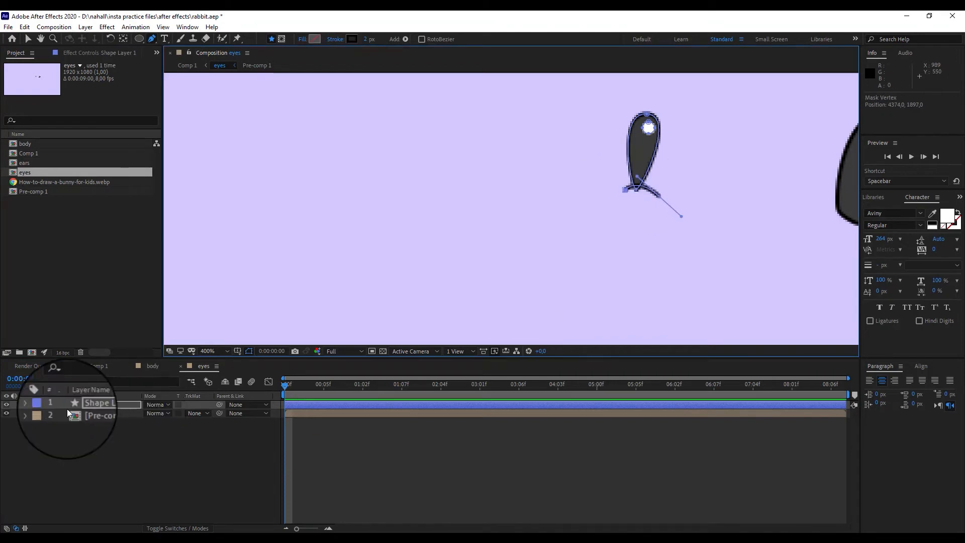
click(149, 368)
click(102, 365)
scroll(381, 226, down, 3)
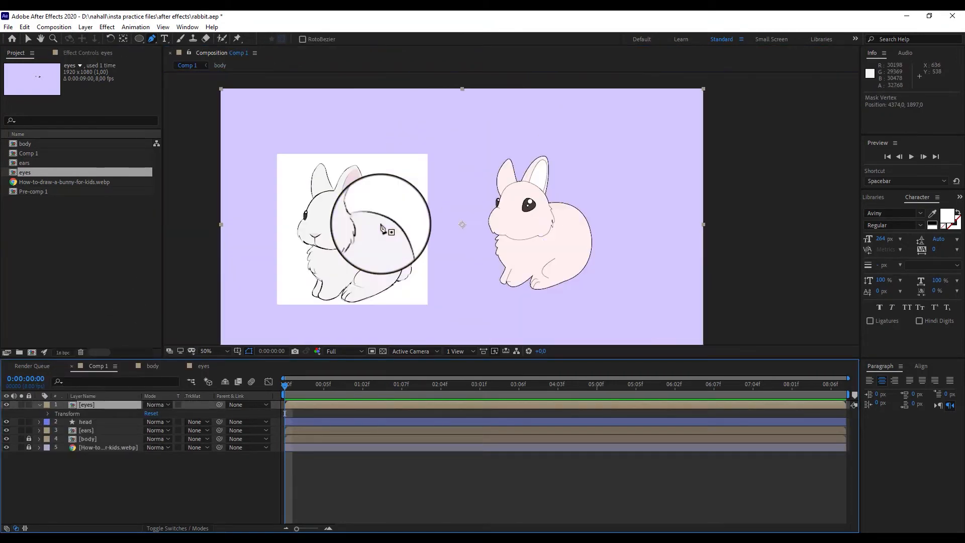
Trace the reference rabbit's curved lower nose line and the vertical mouth line on a new shape layer.
scroll(274, 255, up, 6)
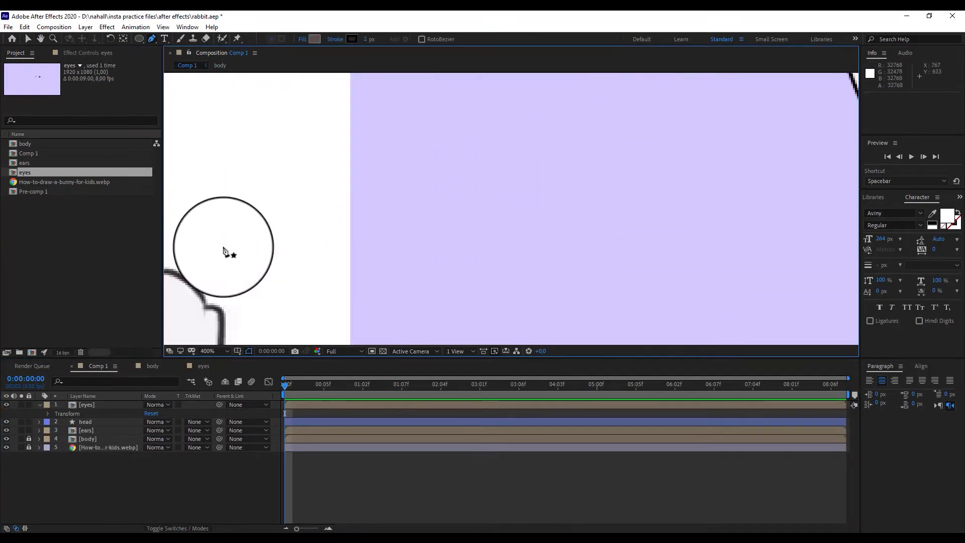
scroll(224, 252, down, 5)
scroll(443, 176, up, 2)
click(427, 168)
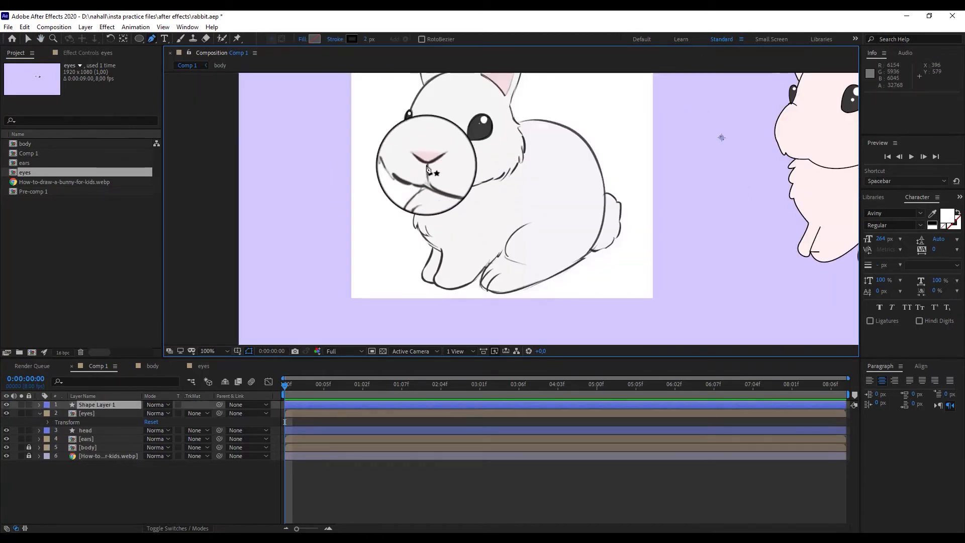
drag(415, 157, 405, 141)
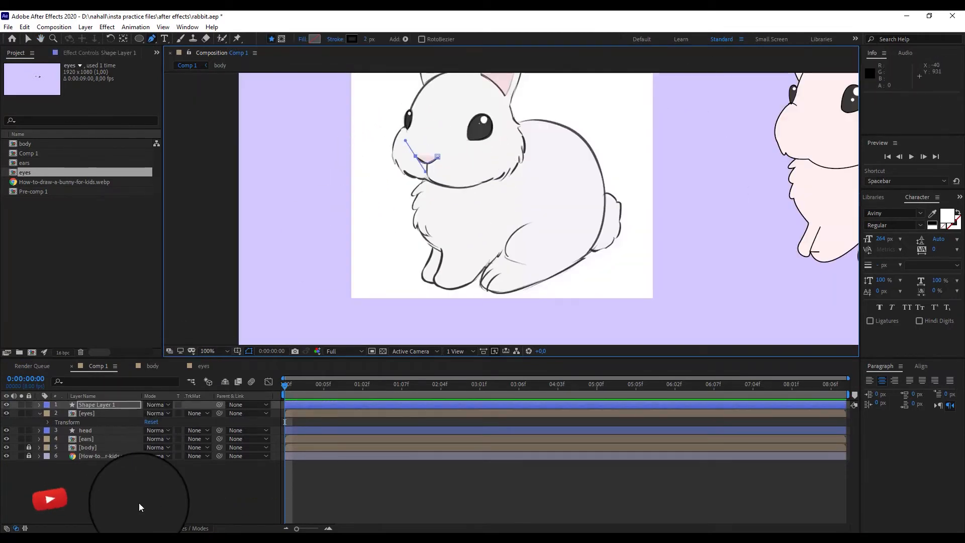
click(139, 502)
click(105, 404)
click(428, 163)
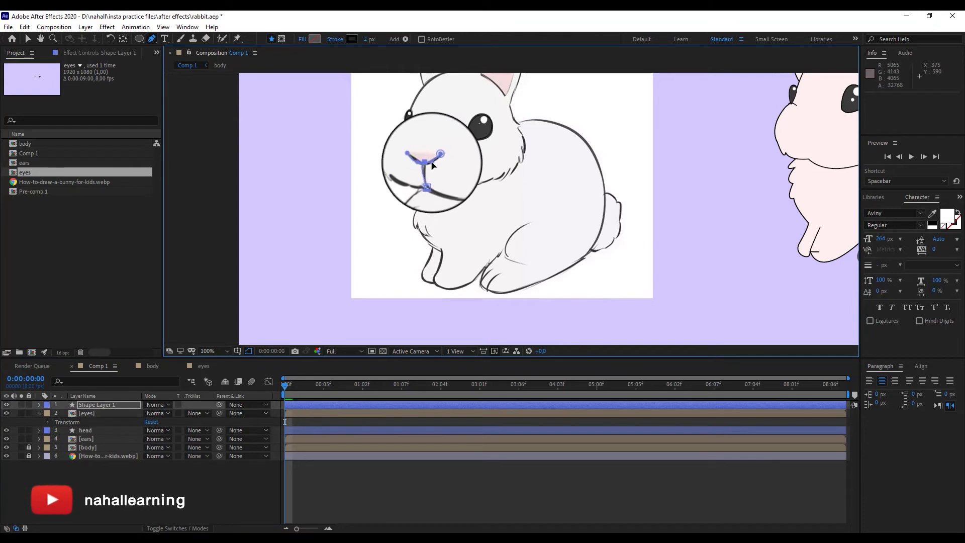
Move the traced nose and mouth lines onto the face of the traced rabbit and deselect the layers.
click(28, 39)
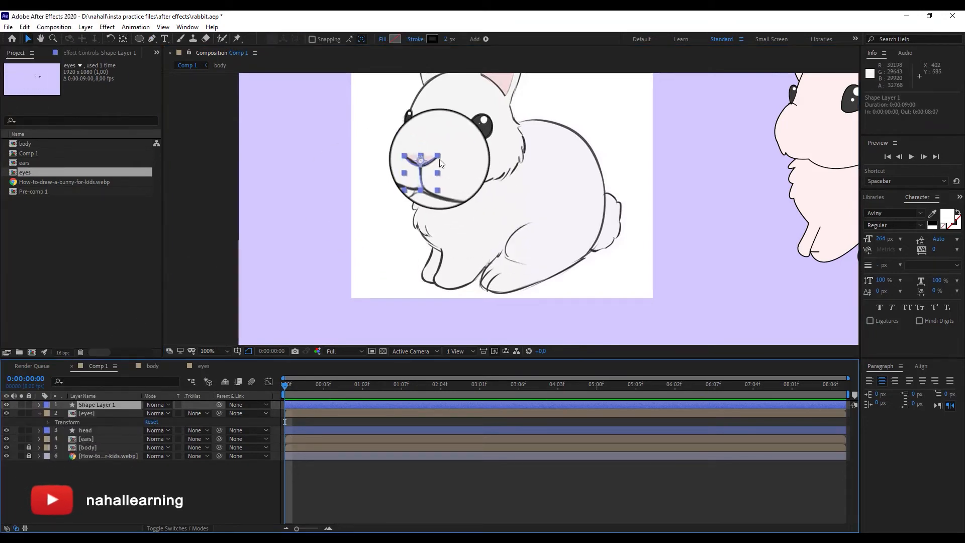
drag(426, 162, 402, 212)
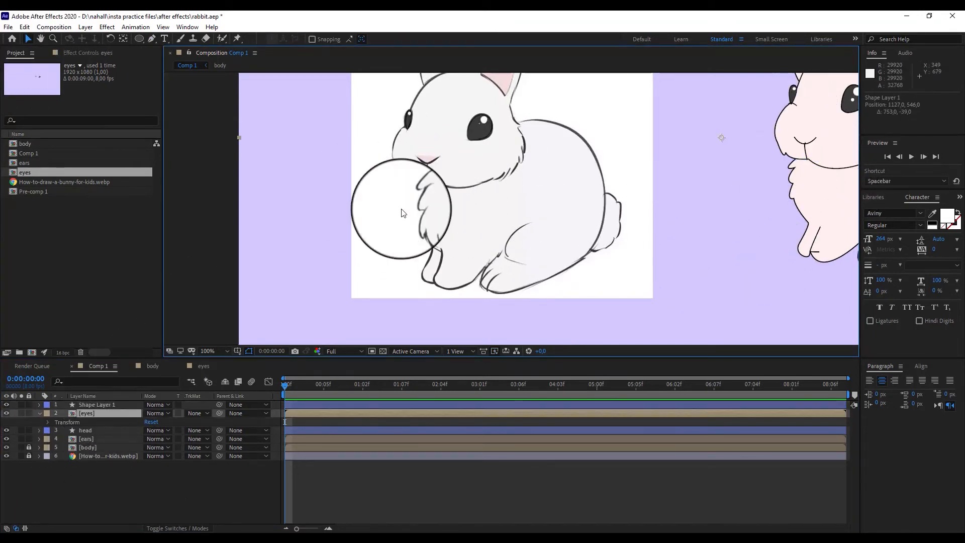
click(137, 483)
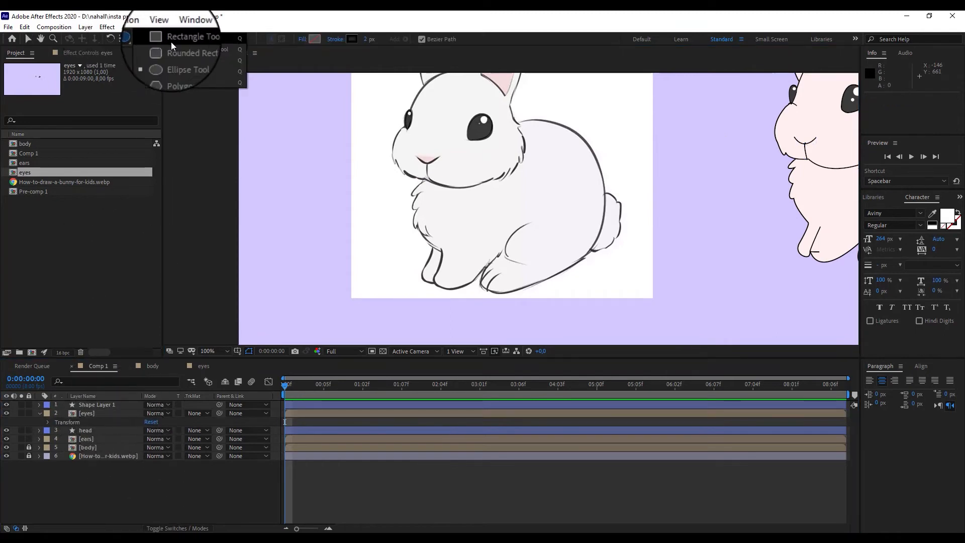
Set the Pen tool's shape fill to a bright pink for the nose.
click(171, 41)
click(314, 39)
click(283, 358)
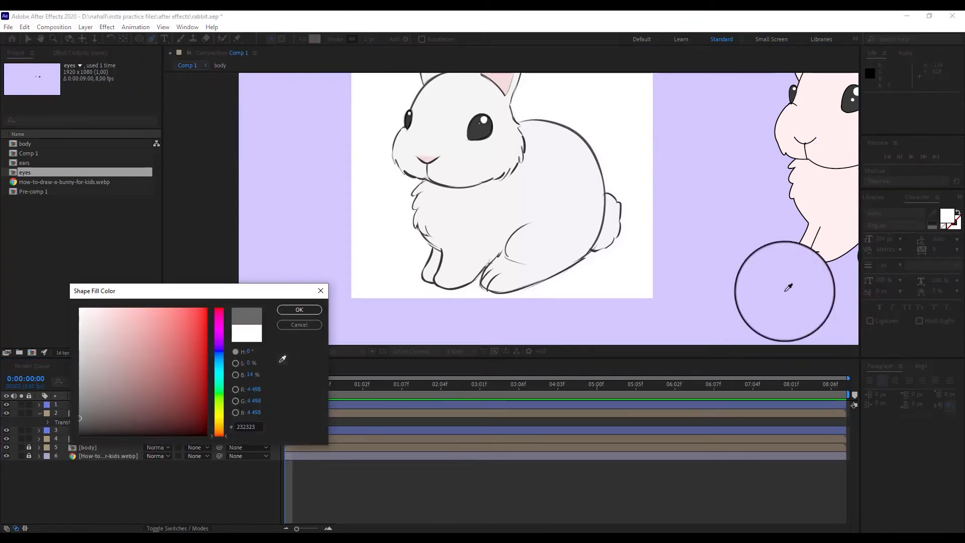
click(426, 160)
click(219, 338)
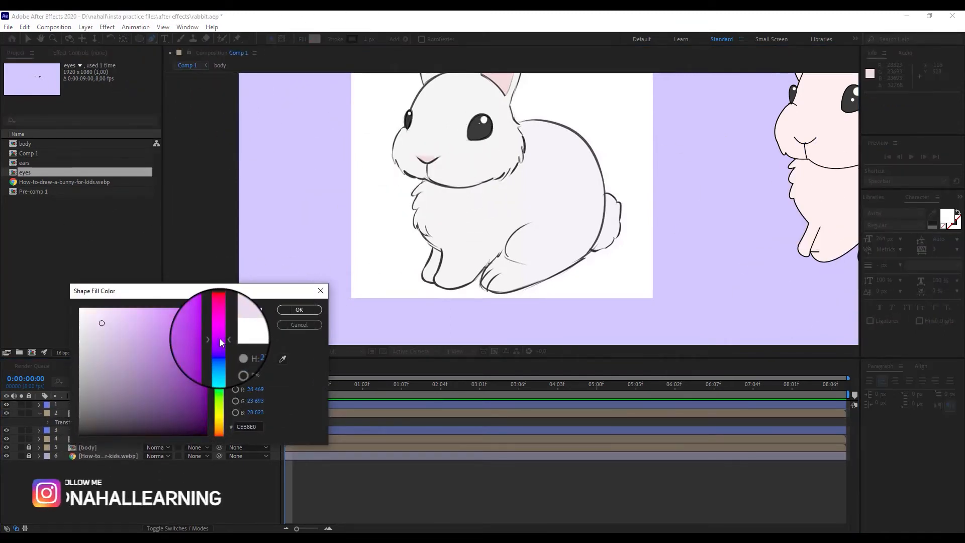
click(149, 309)
click(299, 310)
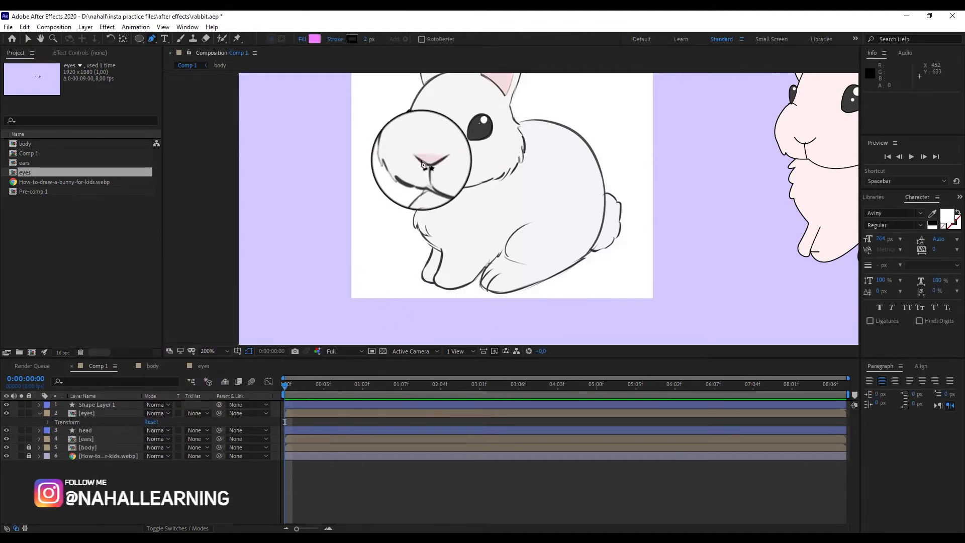
Draw the pink-filled nose shape over the reference rabbit's nose, curving its lower edge along the nose line.
click(324, 103)
drag(346, 115, 354, 110)
click(366, 100)
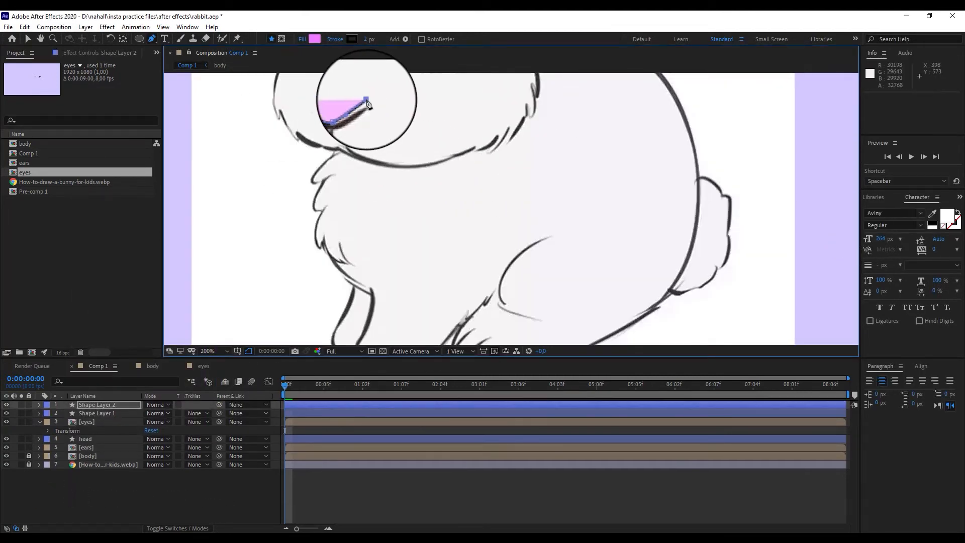
click(29, 39)
scroll(454, 229, down, 2)
scroll(479, 197, up, 1)
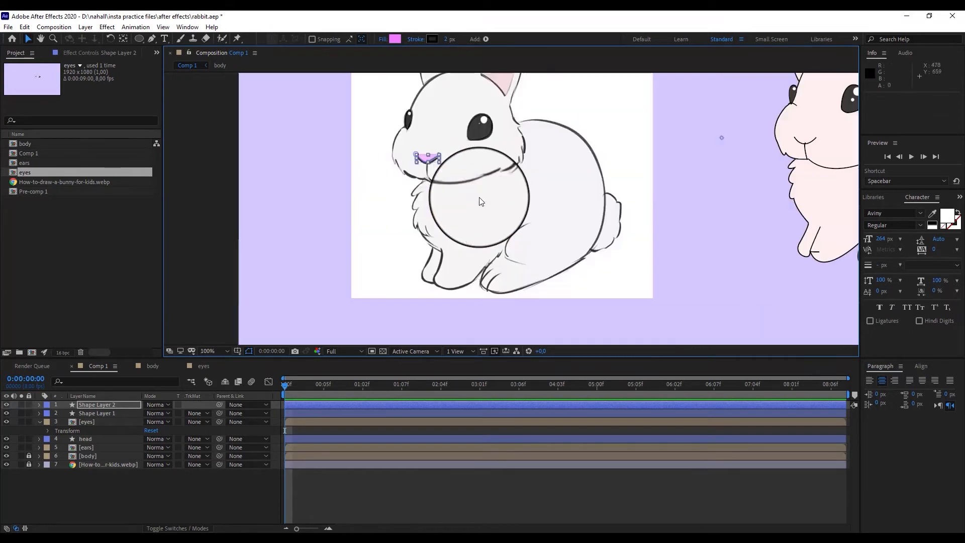
Try to move the pink nose shape onto the traced rabbit's face.
drag(433, 159, 784, 143)
key(ctrl+z)
click(496, 257)
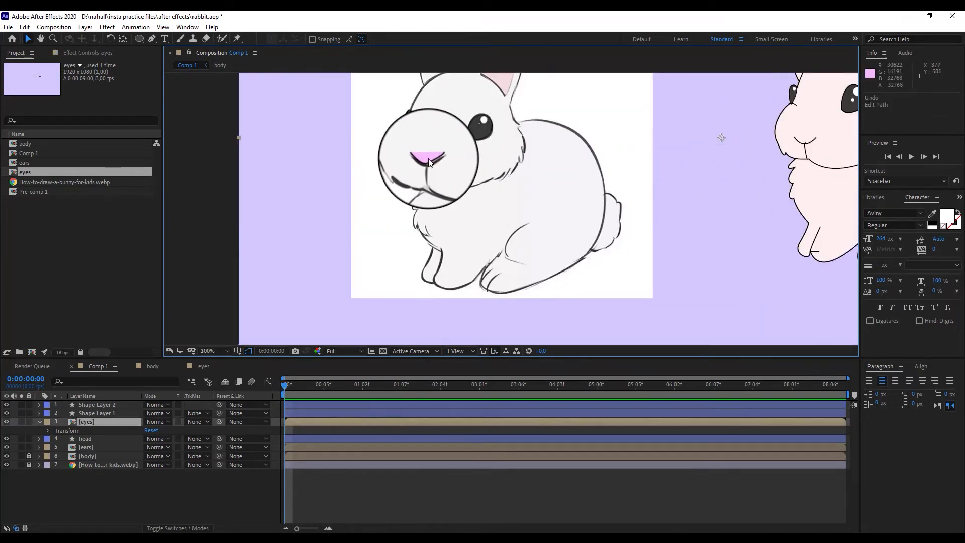
Delete the misplaced nose shape layer and redraw the pink nose without a stroke over the reference rabbit's nose.
click(96, 405)
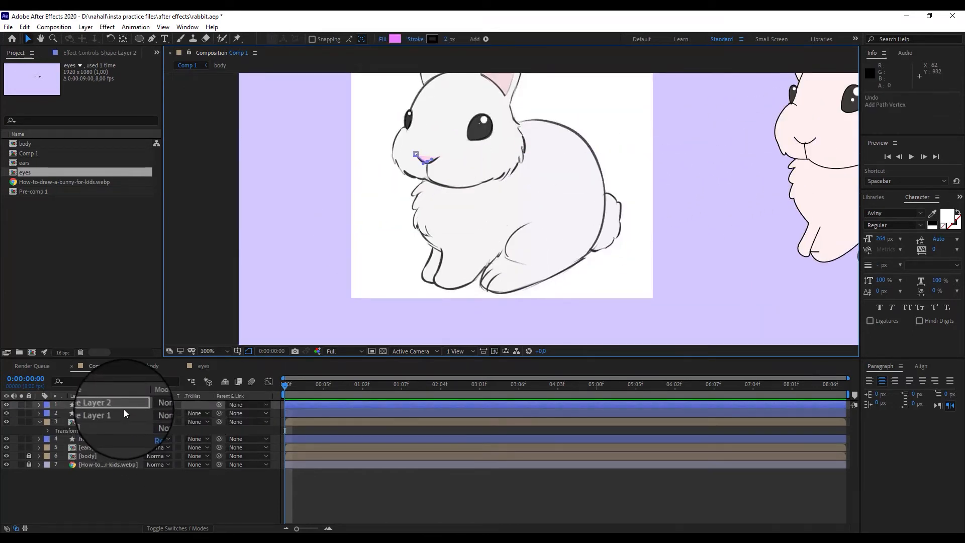
key(Delete)
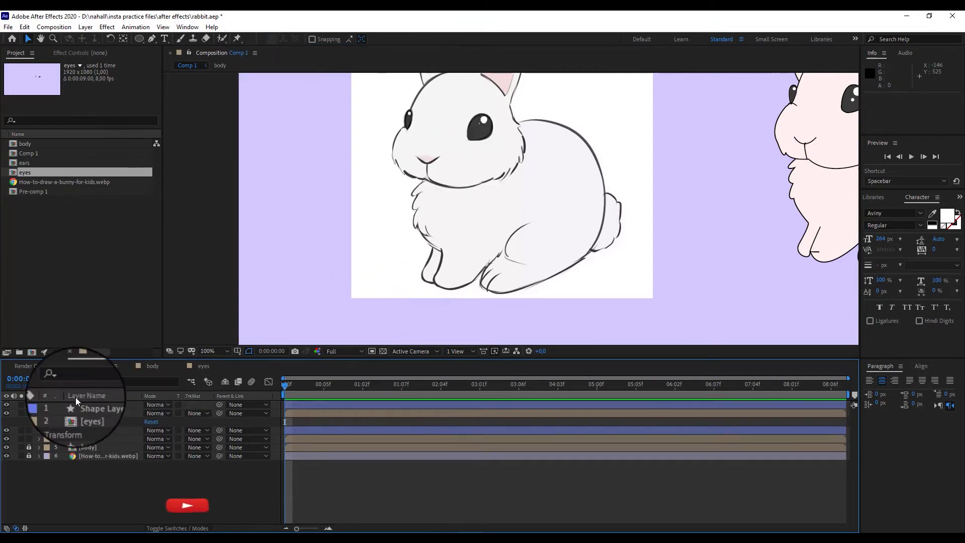
click(151, 39)
click(357, 41)
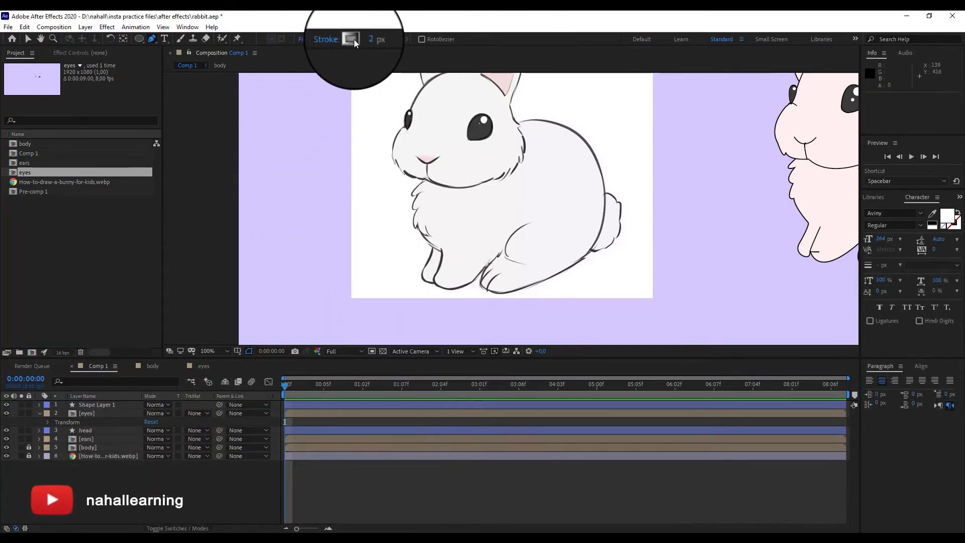
alt+click(354, 41)
click(417, 155)
drag(425, 162, 431, 163)
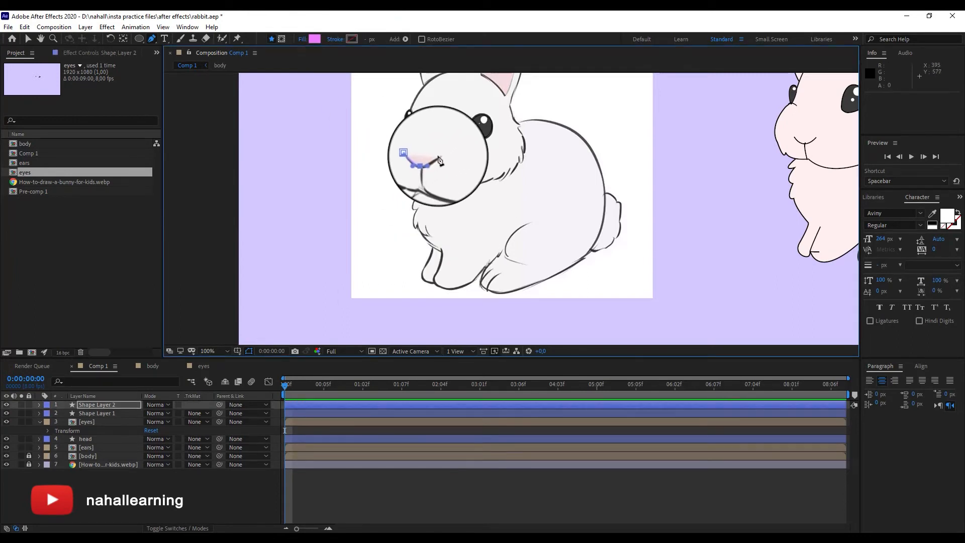
Move the new pink nose shape onto the traced rabbit's face, above the nose line.
key(v)
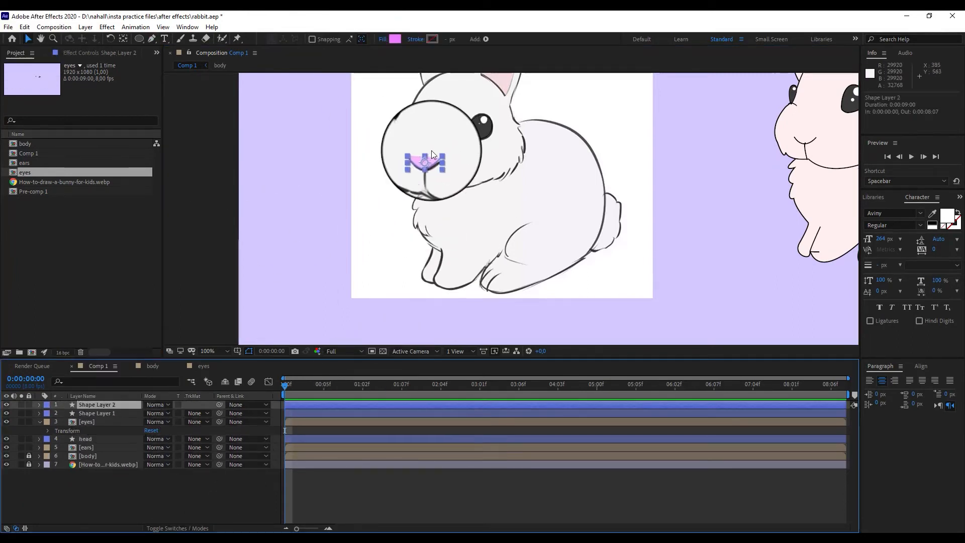
drag(426, 155, 804, 140)
drag(773, 173, 416, 217)
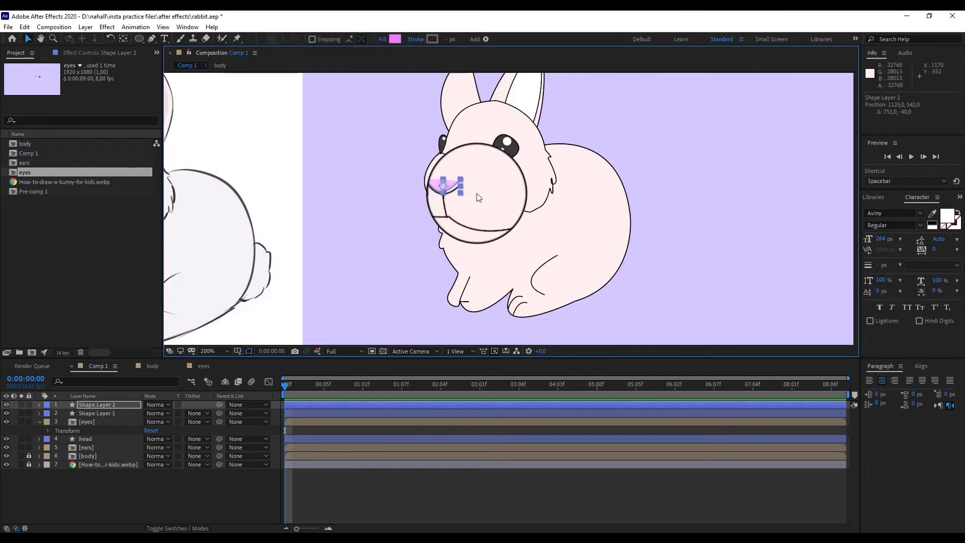
Adjust the two upper corner points of the pink nose so they meet the ends of the curved nose line.
scroll(477, 197, up, 2)
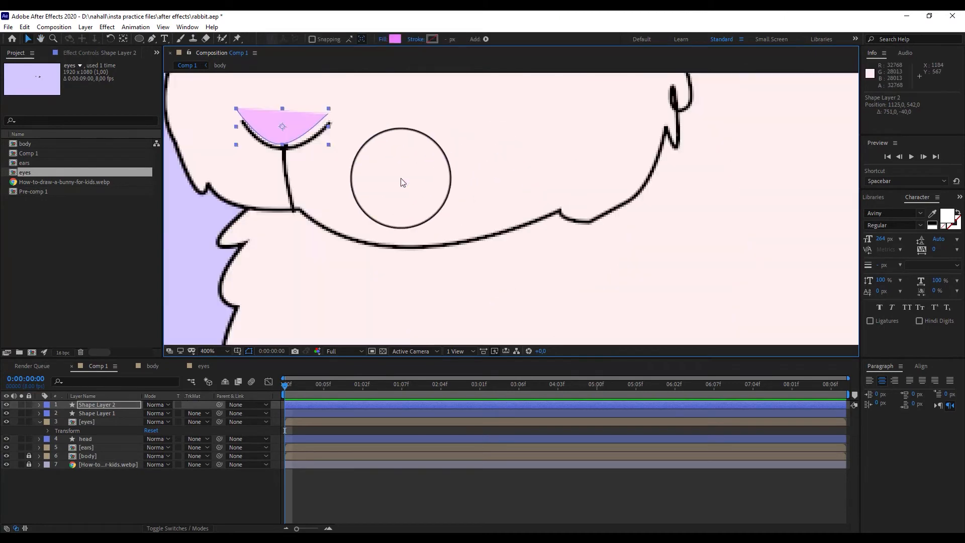
click(151, 38)
drag(236, 112, 242, 119)
drag(328, 117, 324, 115)
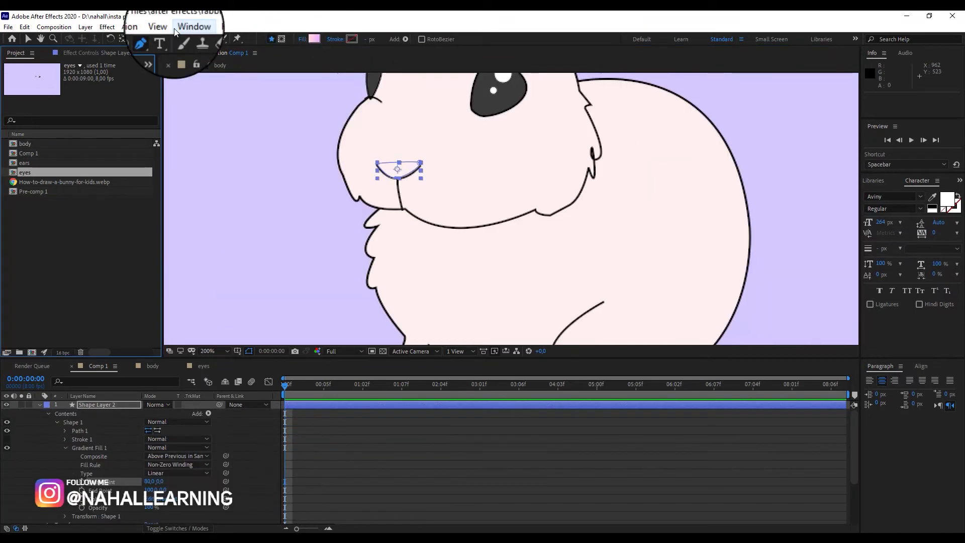
Find the Gradient Ramp effect by searching for "grad" and apply it to the nose shape.
click(187, 27)
click(221, 133)
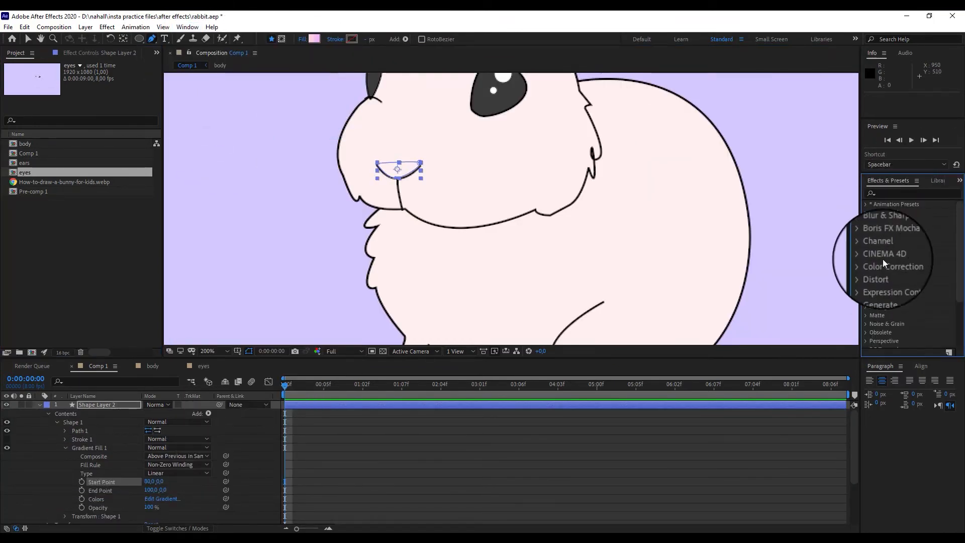
text(gr)
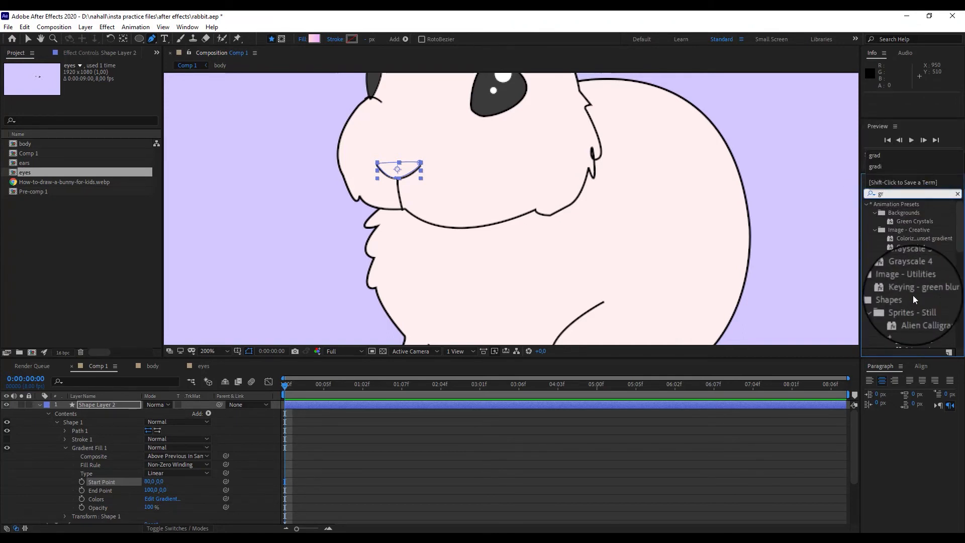
text(ad)
drag(920, 272, 402, 186)
Place the ramp's start at the nose's upper edge (1123.5, 534.5) and its end at the lower edge (1121, 552).
key(v)
click(395, 161)
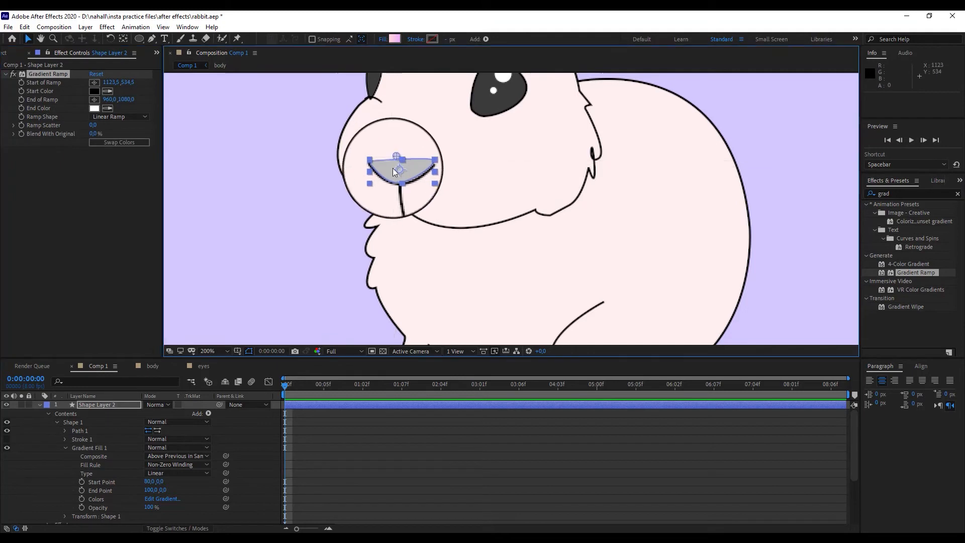
click(93, 99)
click(392, 178)
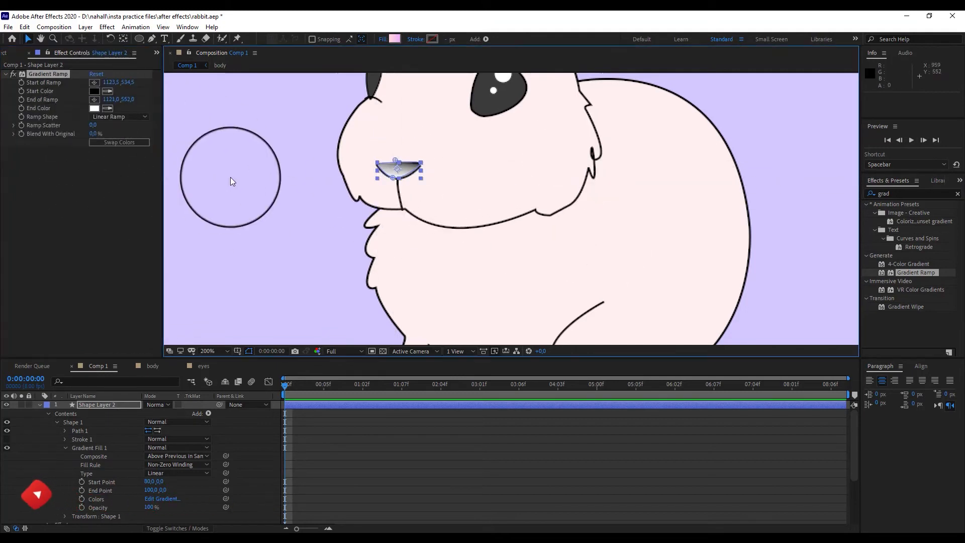
Set the Gradient Ramp's start color to FFDADA by sampling the rabbit's pale pink fur.
click(95, 117)
click(107, 127)
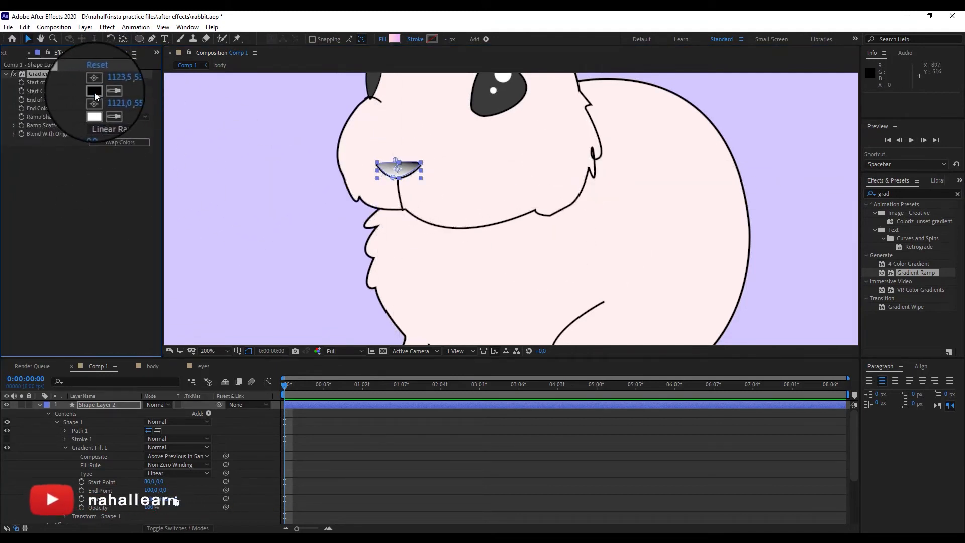
click(94, 91)
click(283, 357)
click(511, 203)
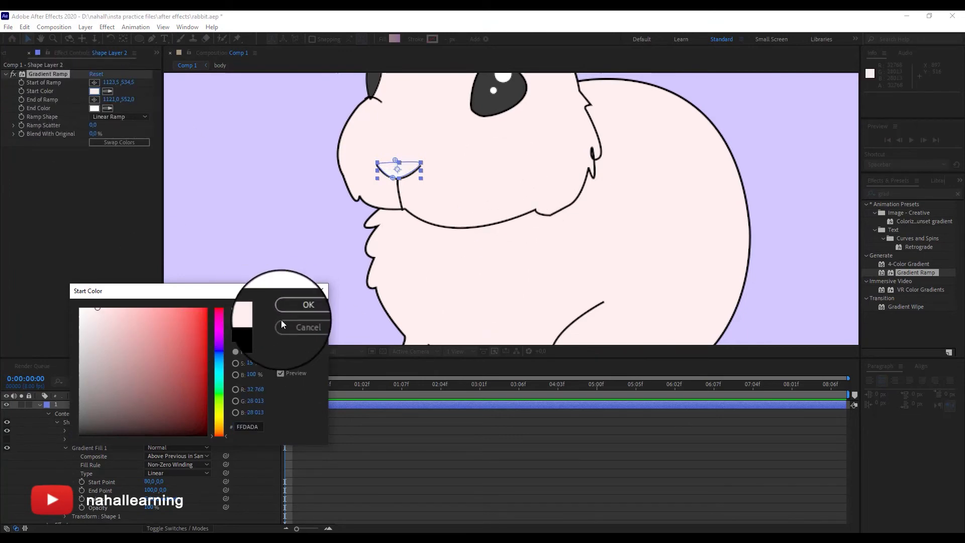
click(297, 311)
Set the Gradient Ramp's end color to a light magenta pink and deselect the nose shape.
click(95, 108)
click(151, 308)
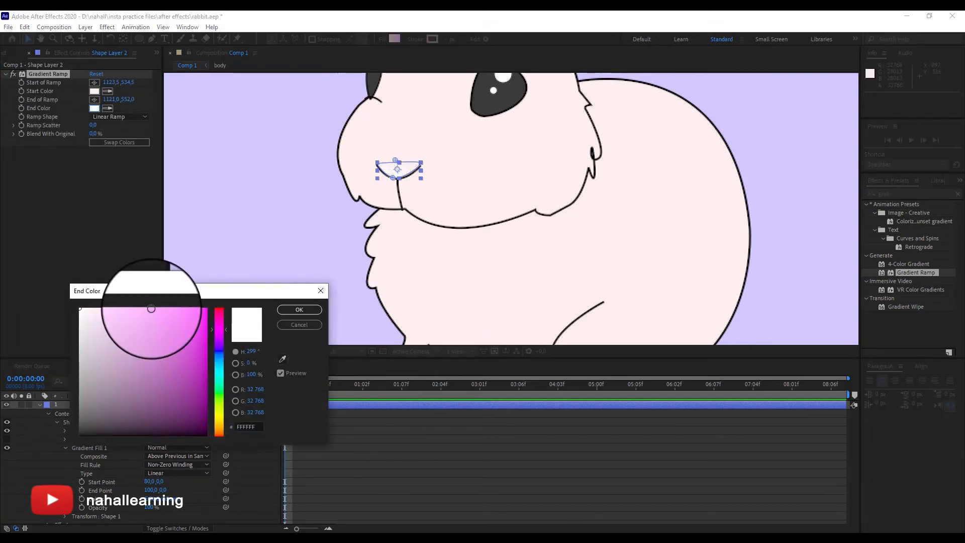
click(302, 308)
click(255, 169)
Collapse the expanded properties of the nose shape layer and the eyes layer in the timeline.
scroll(315, 237, down, 2)
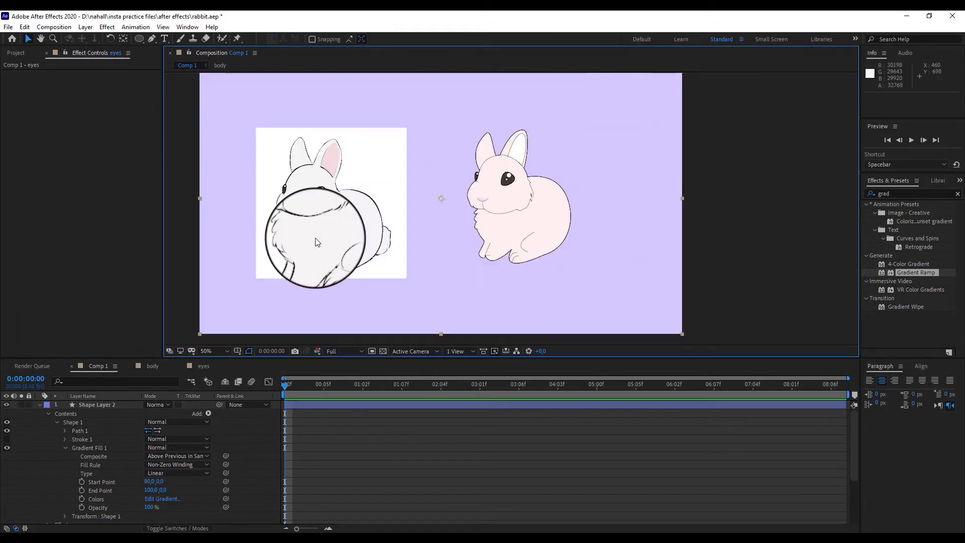
scroll(315, 238, up, 1)
scroll(315, 237, down, 1)
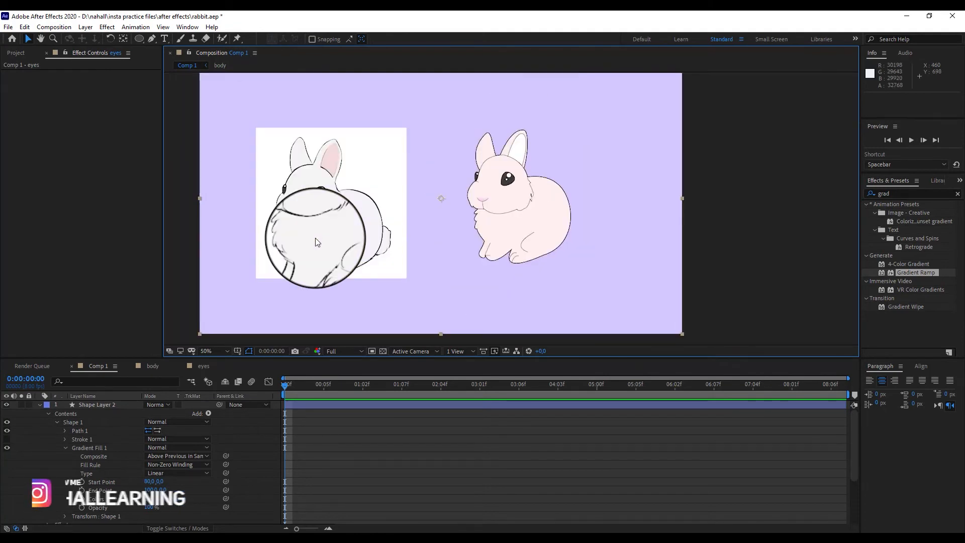
drag(315, 237, 240, 233)
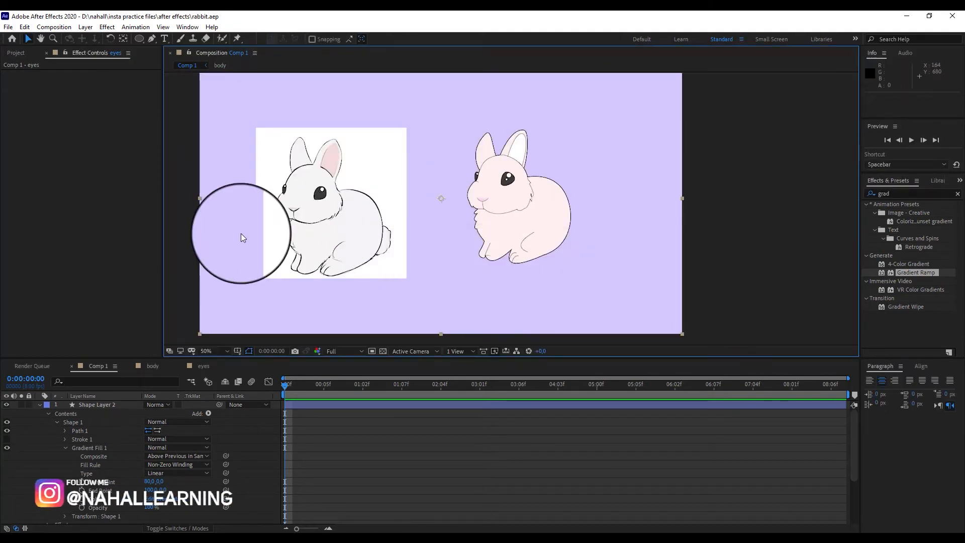
click(40, 405)
click(41, 421)
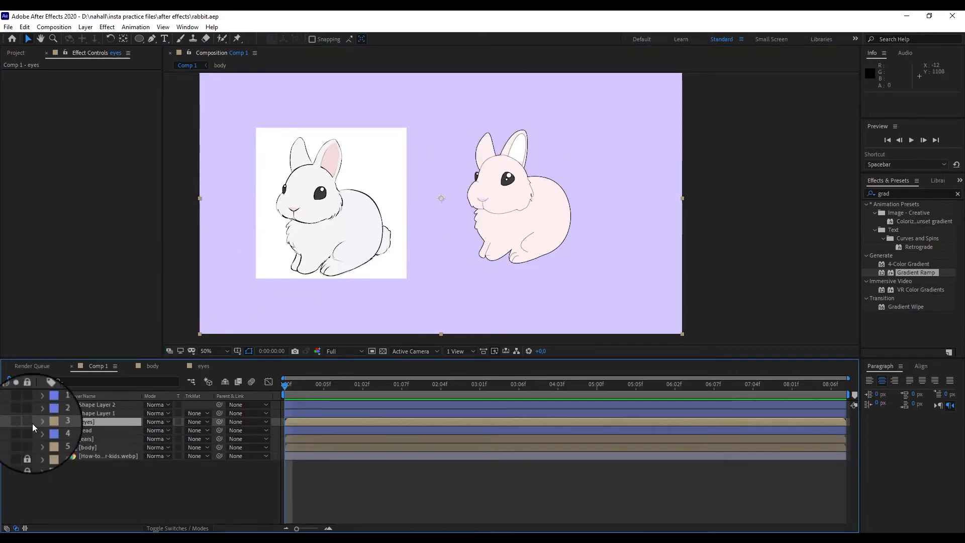
Nudge the small eye's shape layer one pixel right inside the eyes composition and check it on the face in Comp 1.
double_click(81, 422)
click(651, 149)
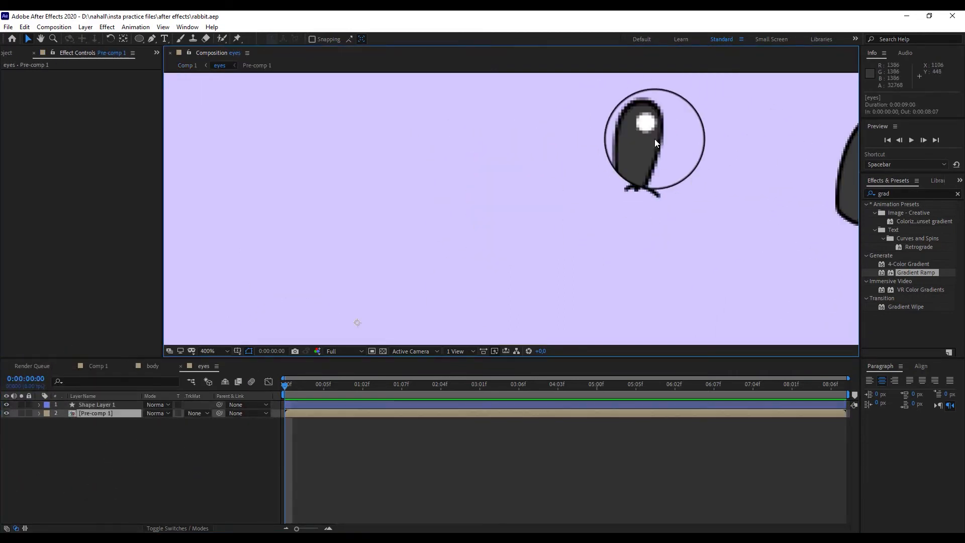
click(124, 404)
key(Right)
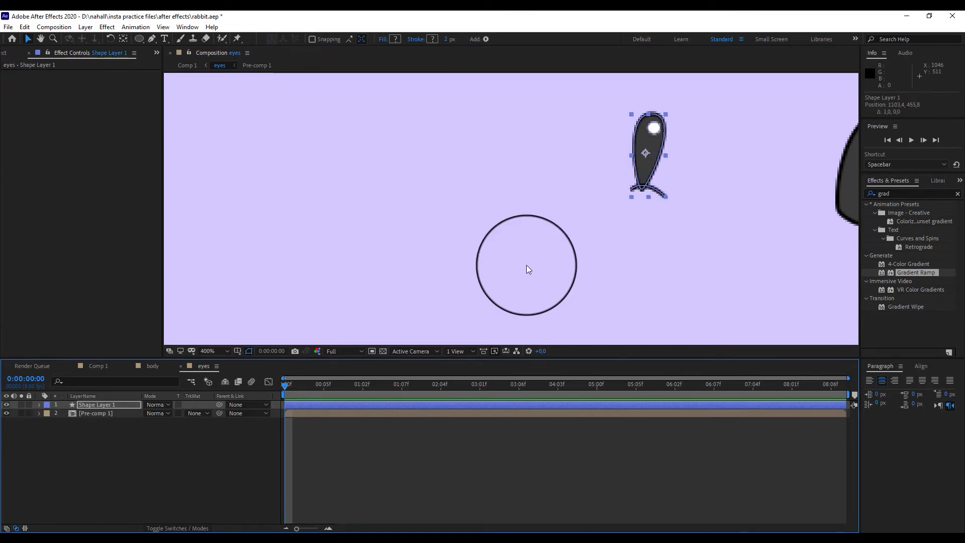
click(99, 366)
click(103, 422)
scroll(511, 207, up, 2)
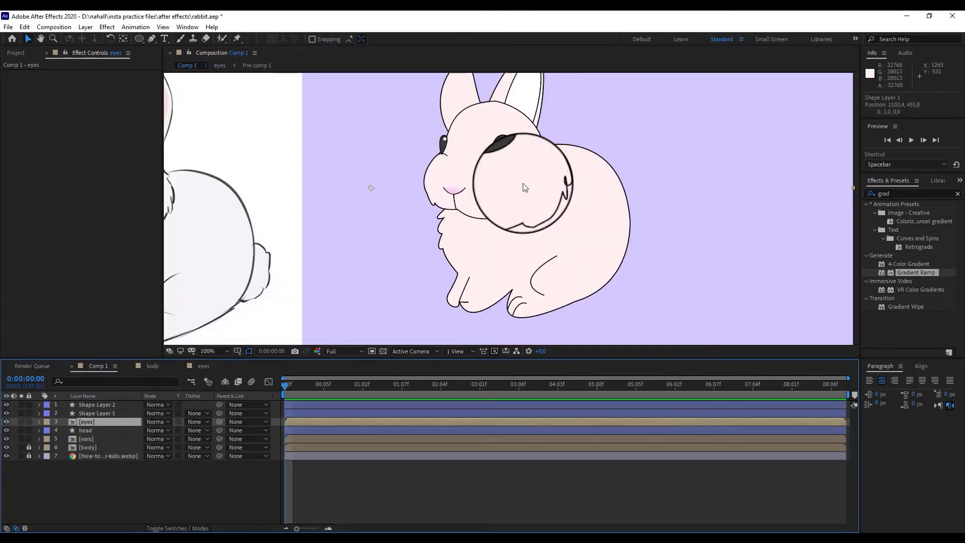
scroll(312, 187, down, 2)
Nudge the small eye down and several pixels further right inside the eyes composition, and check it in Comp 1.
double_click(96, 421)
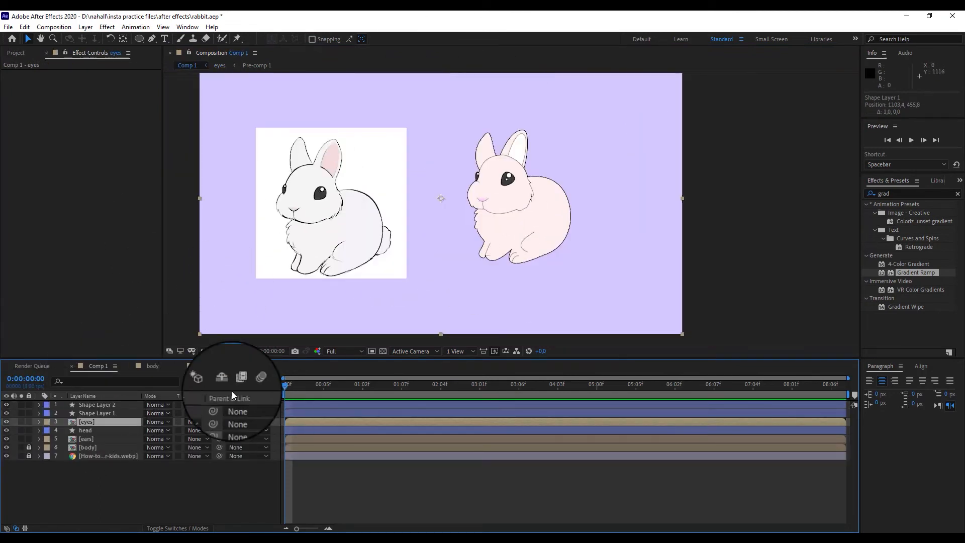
key(Down)
key(Down)
key(Down)
key(Down)
key(Down)
key(Right)
key(Right)
key(Right)
key(Right)
key(Right)
key(Right)
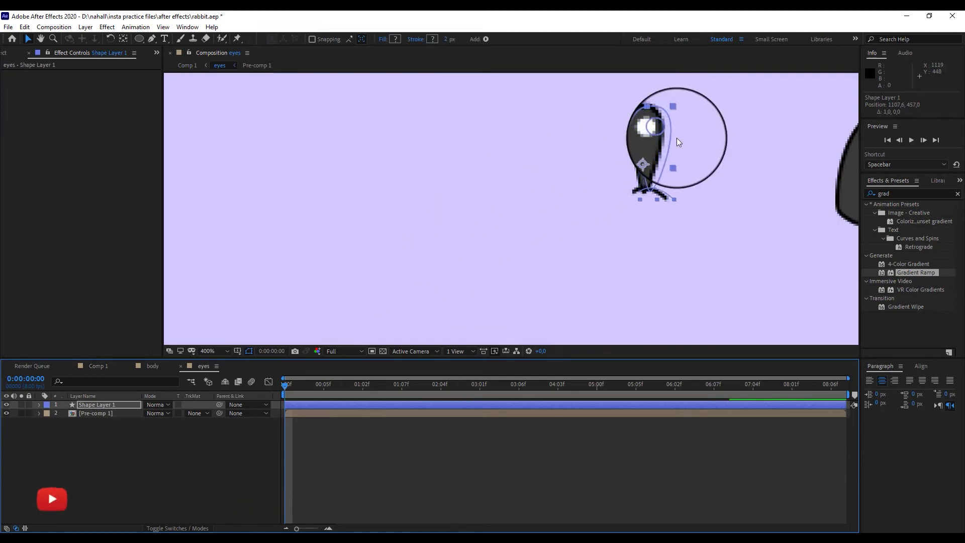
click(99, 366)
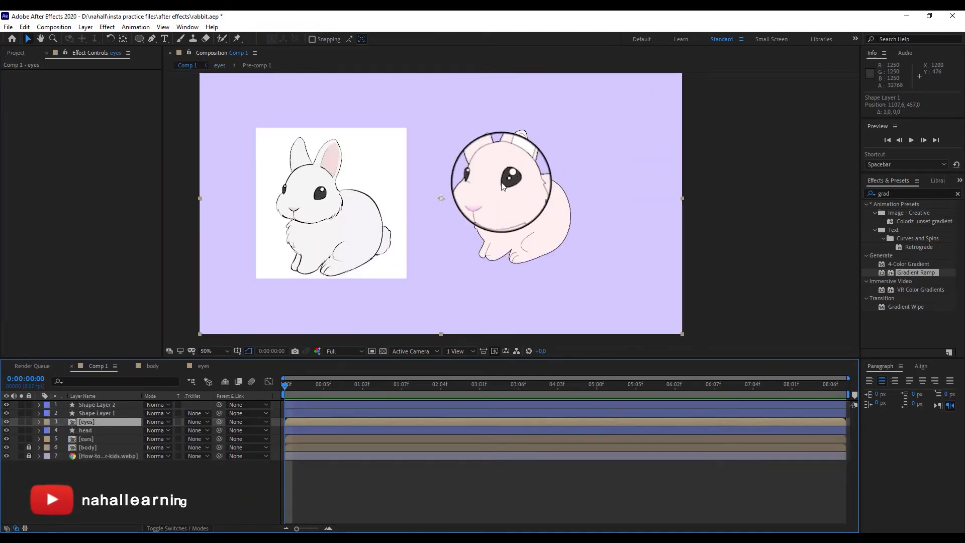
Nudge the small eye back left, rotate it 5.6° and return to Comp 1.
click(203, 365)
key(Left)
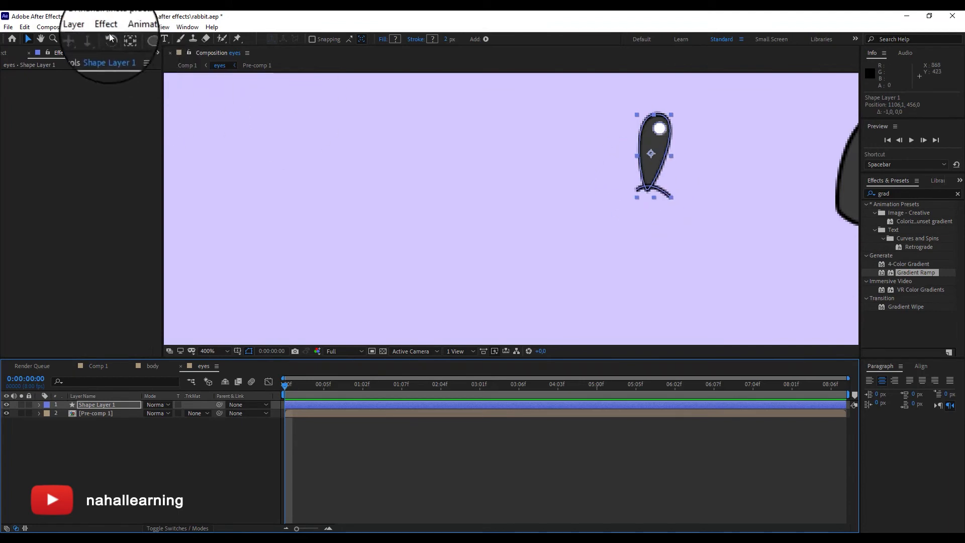
click(110, 38)
drag(674, 198, 670, 202)
click(107, 367)
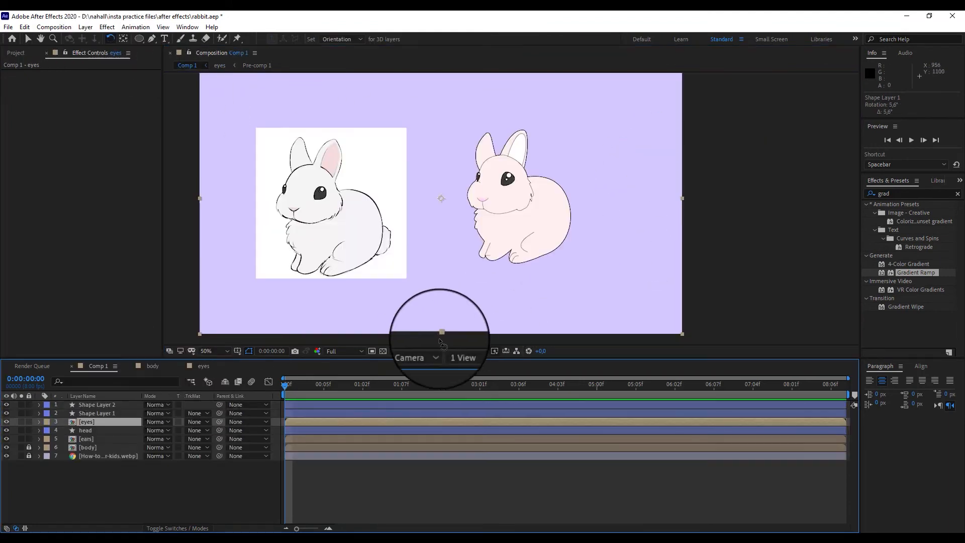
Reopen the eyes composition and select Shape 1 within the contents of the small eye's shape layer.
scroll(474, 190, up, 1)
click(206, 367)
key(v)
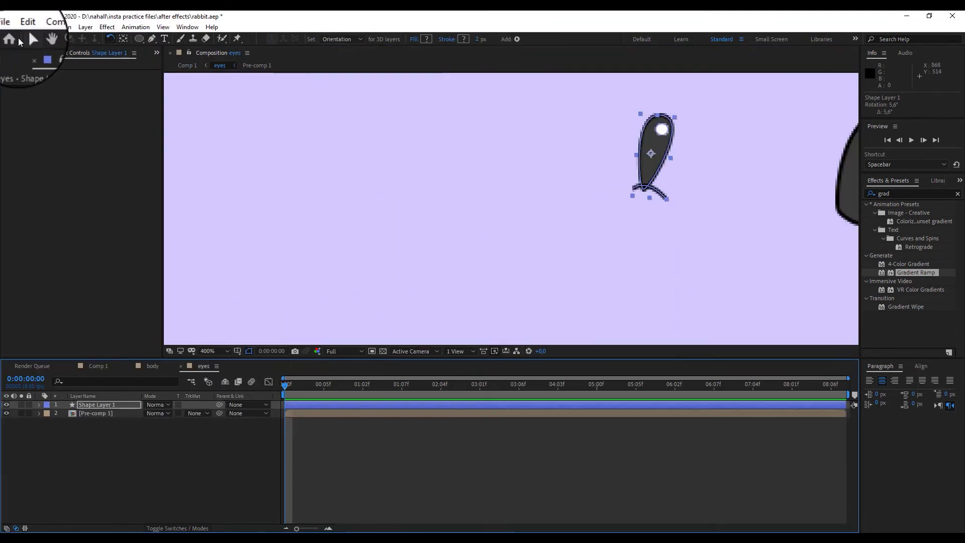
drag(437, 206, 679, 144)
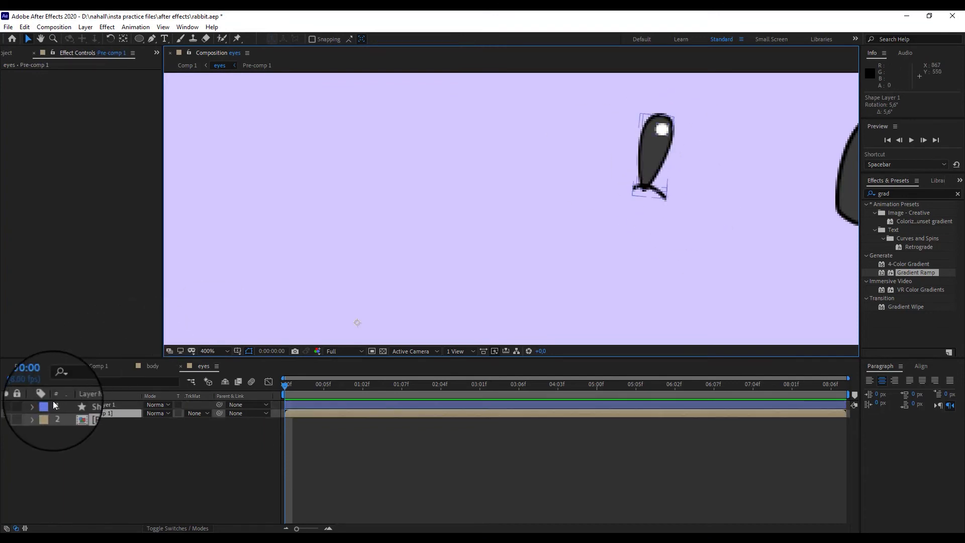
click(39, 405)
click(47, 412)
click(79, 431)
click(78, 438)
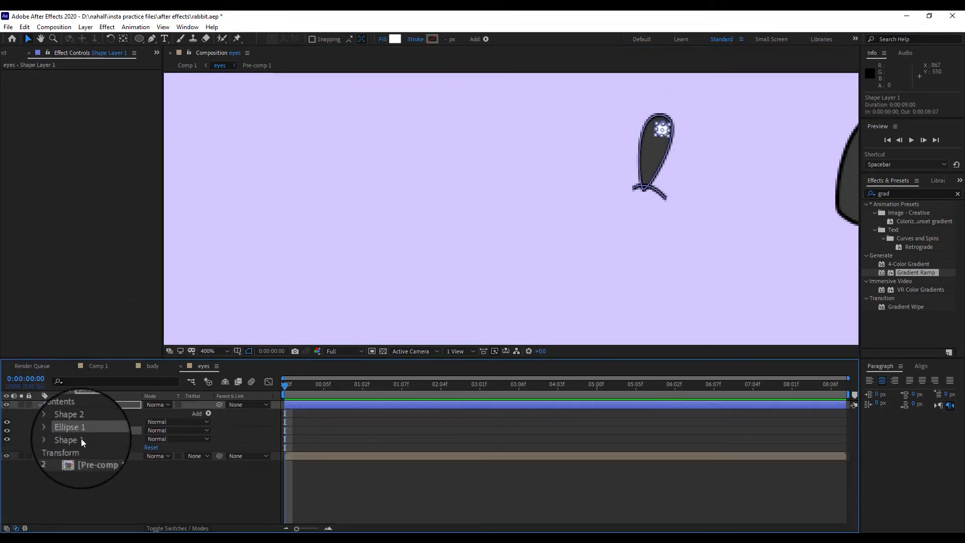
Try to rotate only the small eye's dark outline shape.
click(110, 39)
click(664, 192)
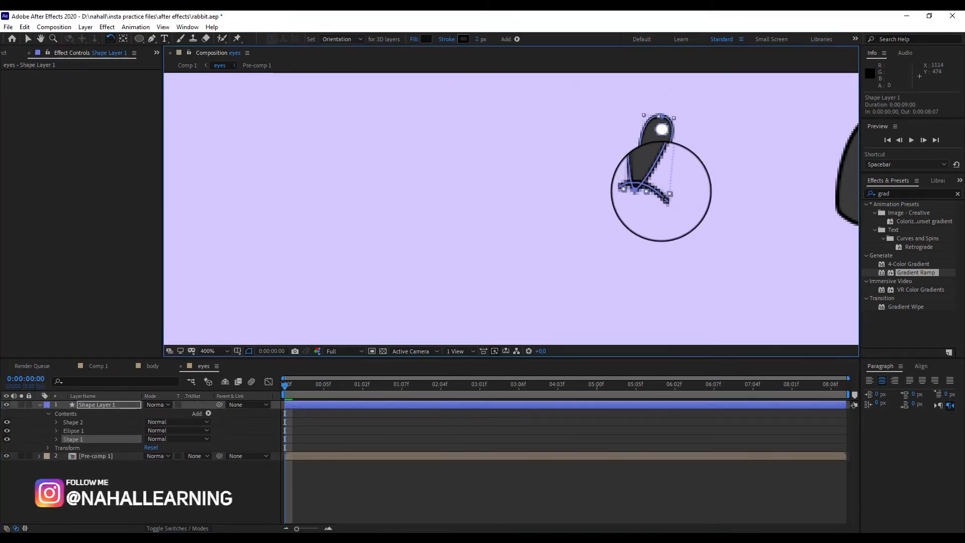
click(668, 195)
click(648, 165)
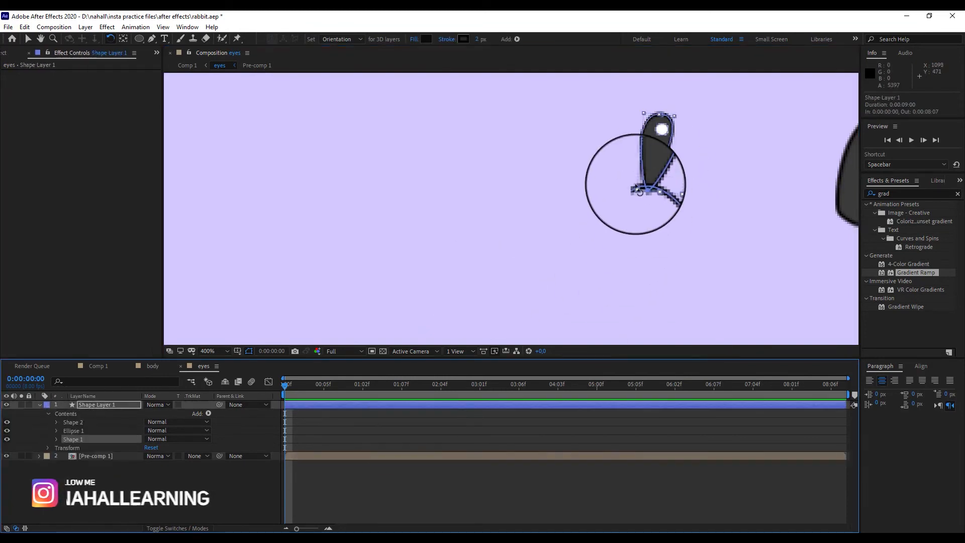
Try to reposition the anchor point of the small eye's dark shape and rotate it again.
click(124, 39)
key(super)
click(421, 16)
drag(426, 139, 657, 187)
click(110, 39)
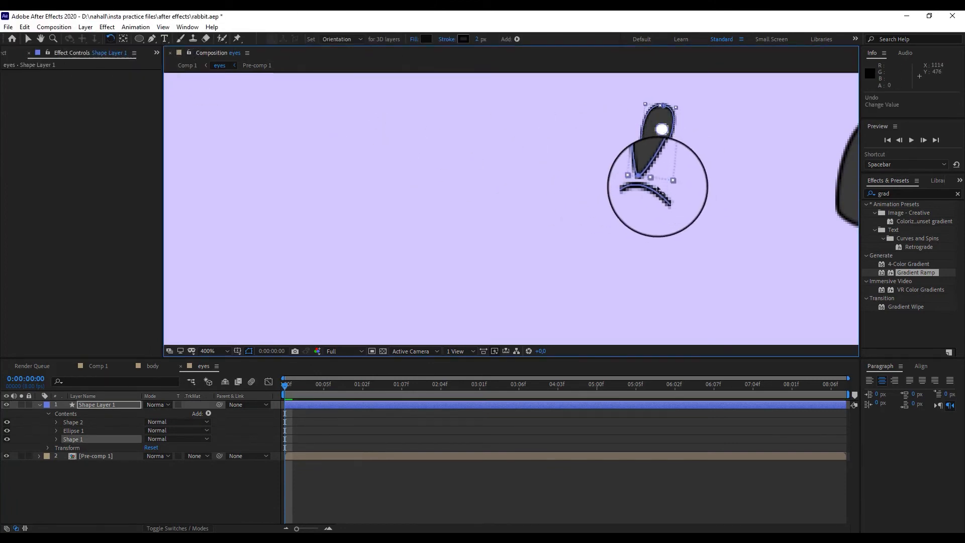
Return to the Pan Behind tool for the small eye's anchor point and undo the last value change.
click(124, 39)
key(super)
click(154, 14)
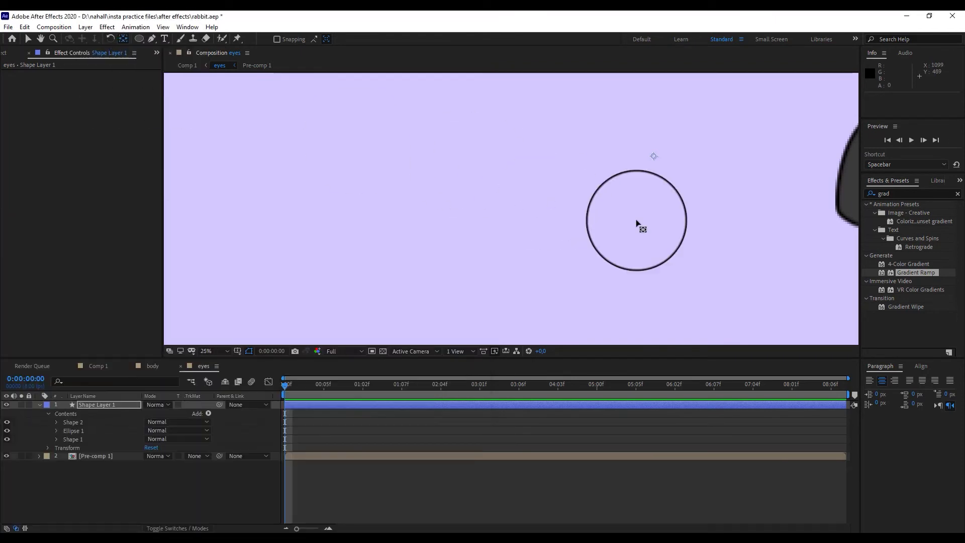
scroll(572, 220, up, 3)
key(ctrl+z)
scroll(564, 212, up, 1)
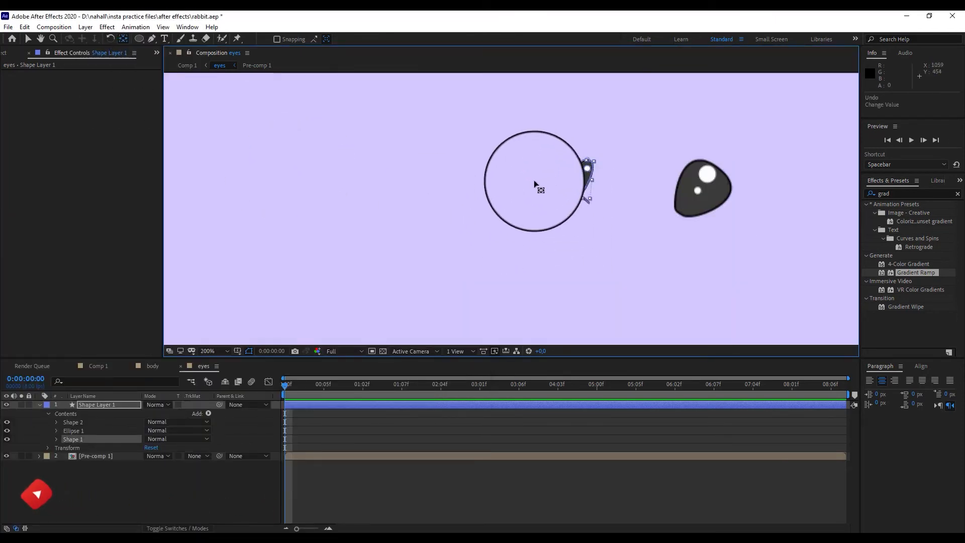
Rotate the small eye's dark shape slightly in the eyes composition and check the result in Comp 1.
scroll(535, 186, down, 1)
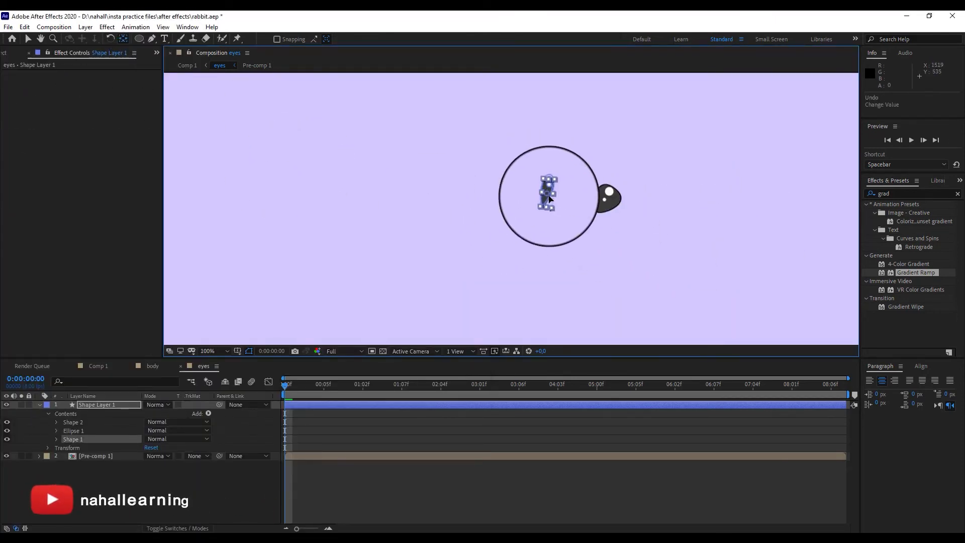
scroll(565, 211, up, 4)
click(110, 39)
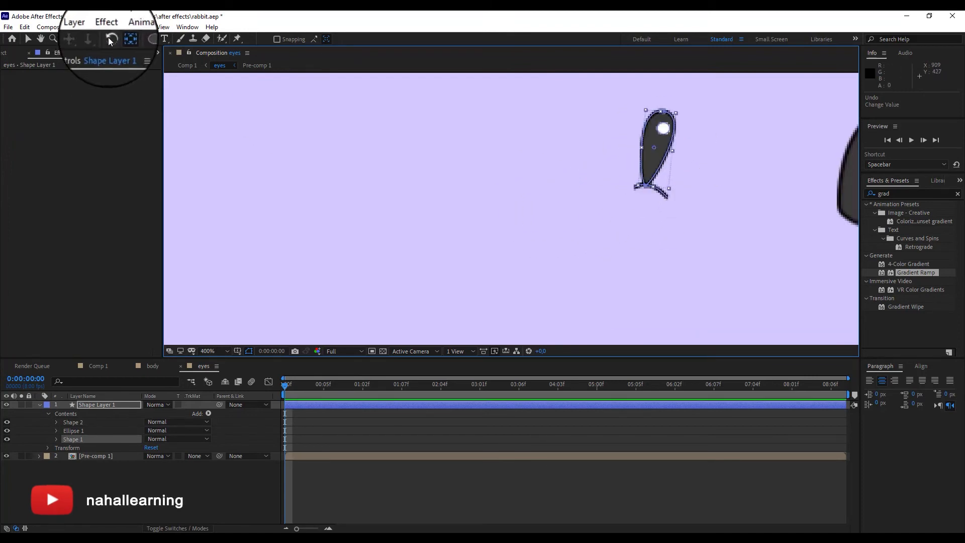
click(96, 366)
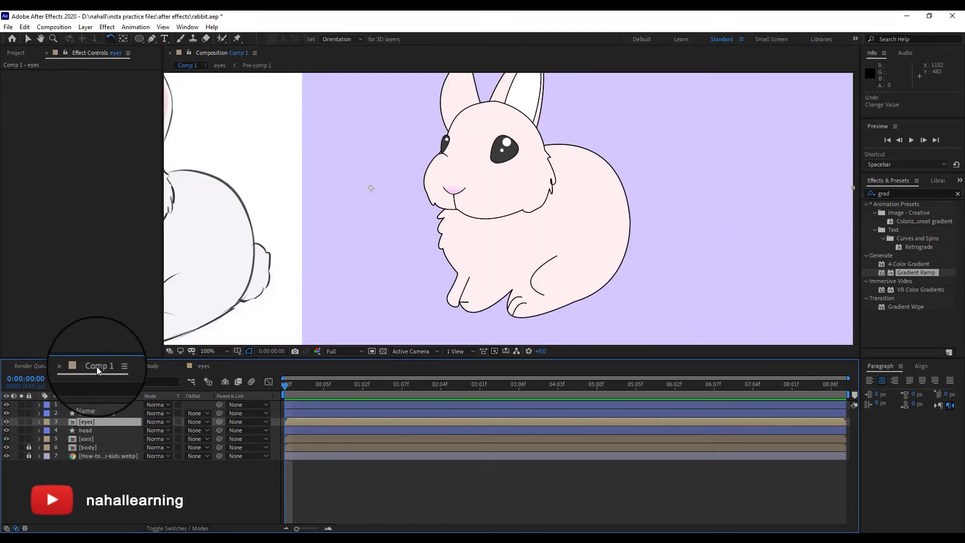
click(202, 366)
drag(689, 203, 664, 197)
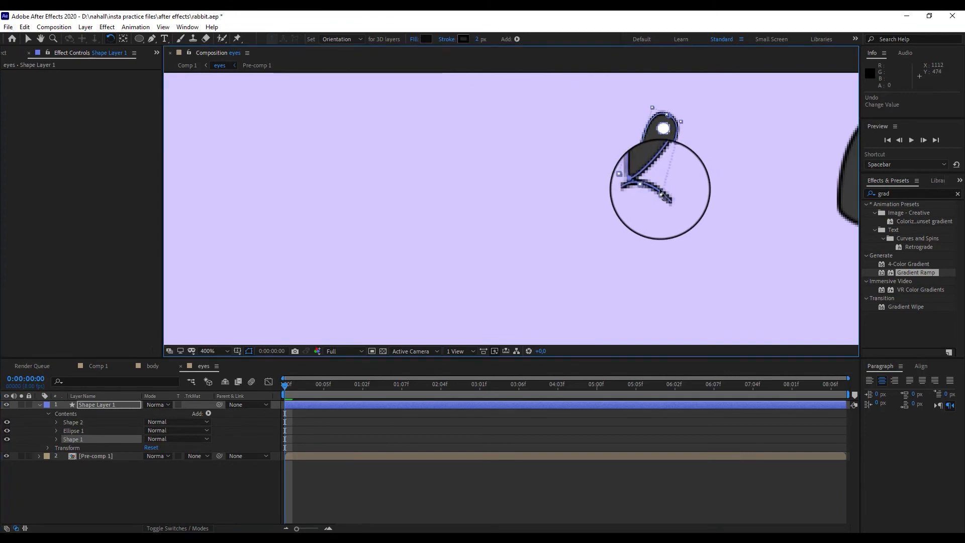
click(96, 366)
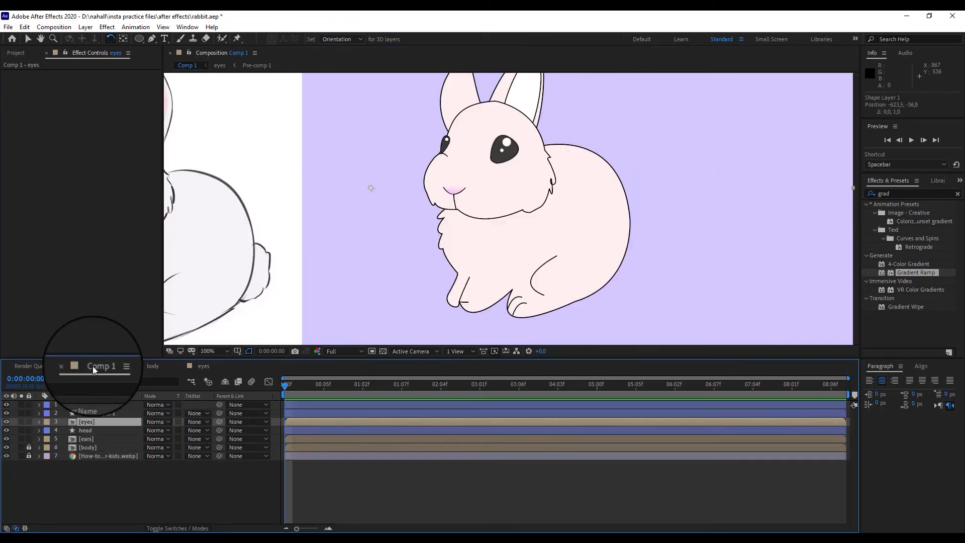
Save the project, rotate the small eye's dark shape a little more and compare it again in Comp 1.
click(202, 366)
key(ctrl+s)
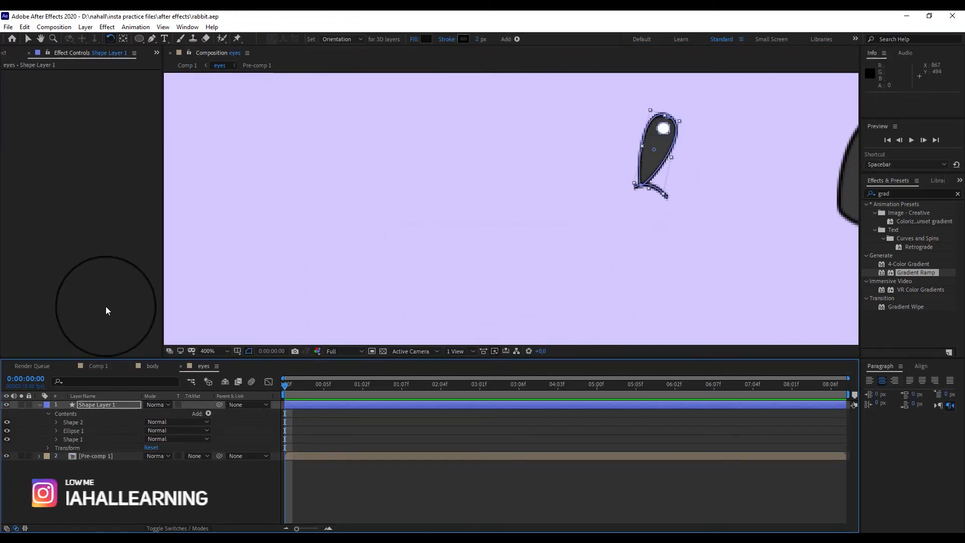
click(104, 366)
click(202, 367)
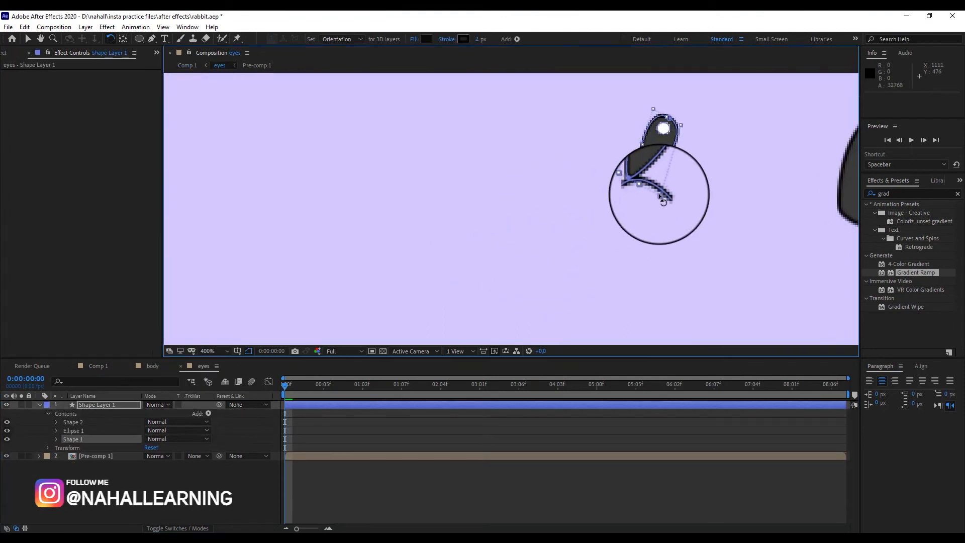
drag(639, 205, 646, 204)
click(94, 366)
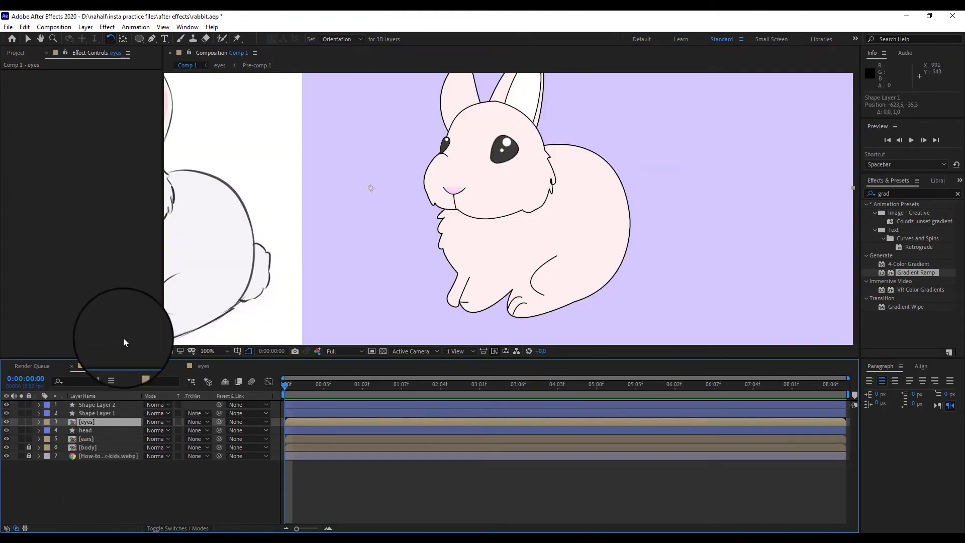
Deselect all layers in Comp 1 and set the Pen tool to draw with no fill.
click(110, 493)
click(152, 39)
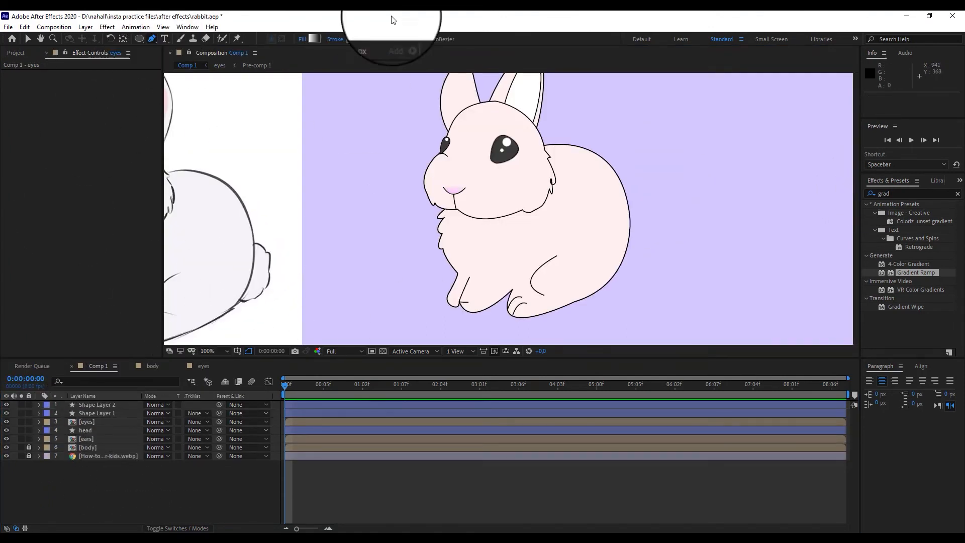
alt+click(316, 40)
alt+click(315, 41)
Trace the reference rabbit's fluffy tail with the Pen tool as a closed path on a new shape layer.
click(254, 244)
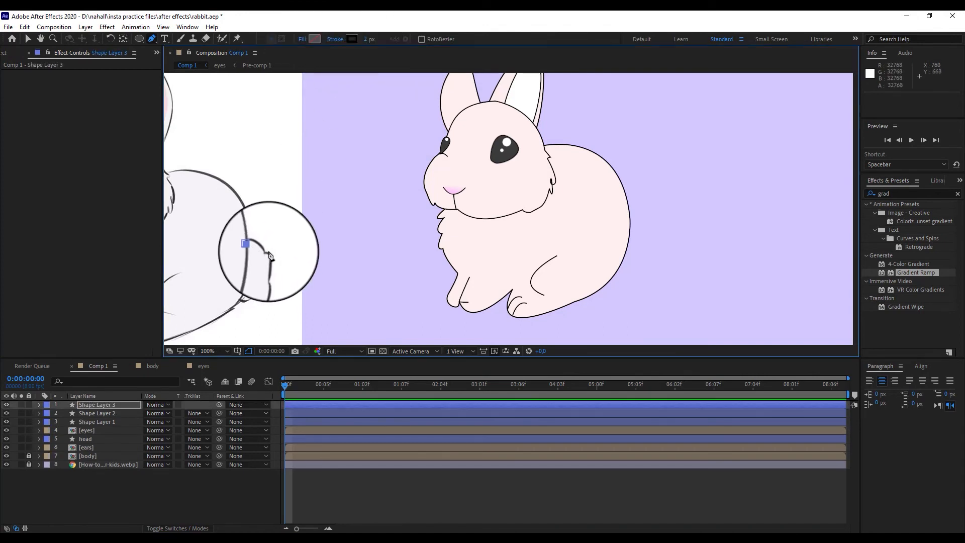
drag(267, 251, 252, 289)
key(ctrl+z)
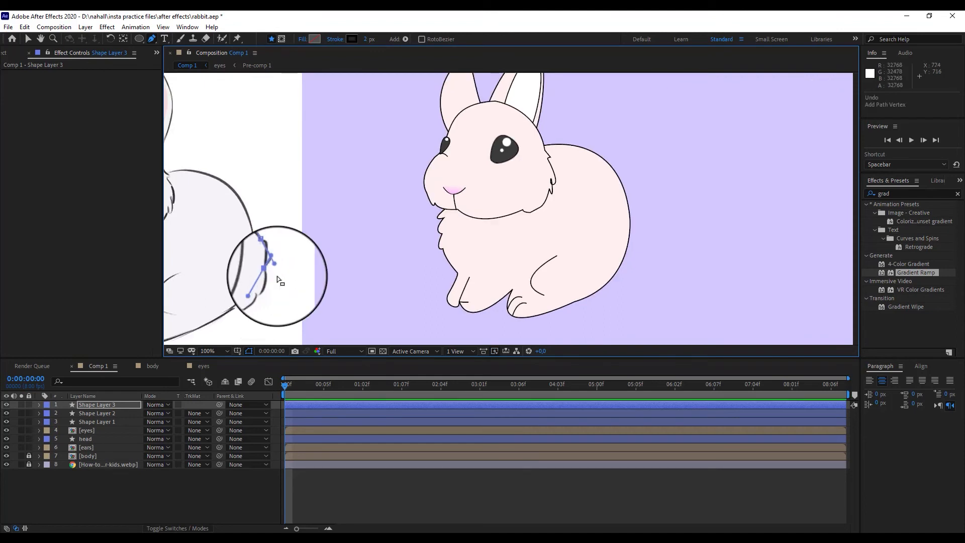
scroll(266, 254, up, 2)
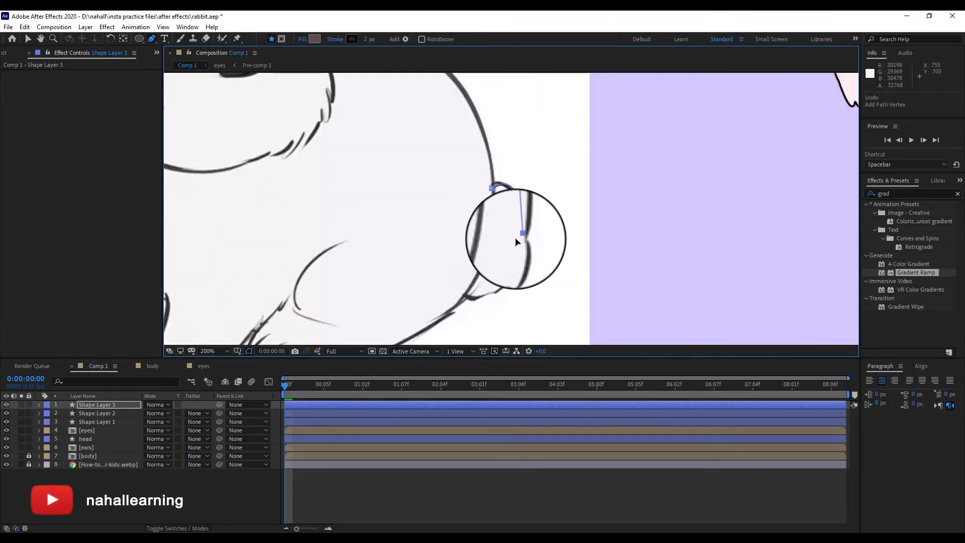
drag(520, 235, 459, 273)
alt+click(520, 236)
click(509, 269)
click(490, 292)
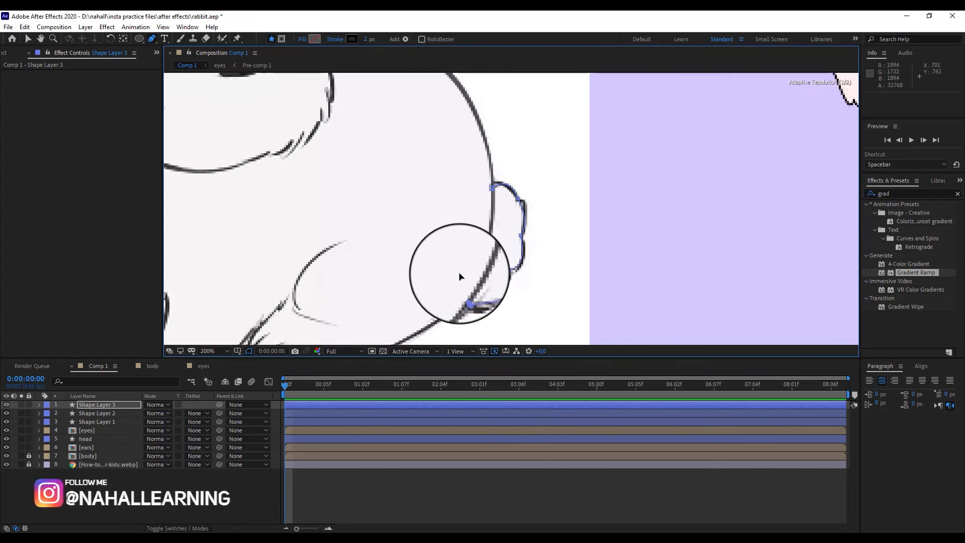
click(456, 216)
click(493, 187)
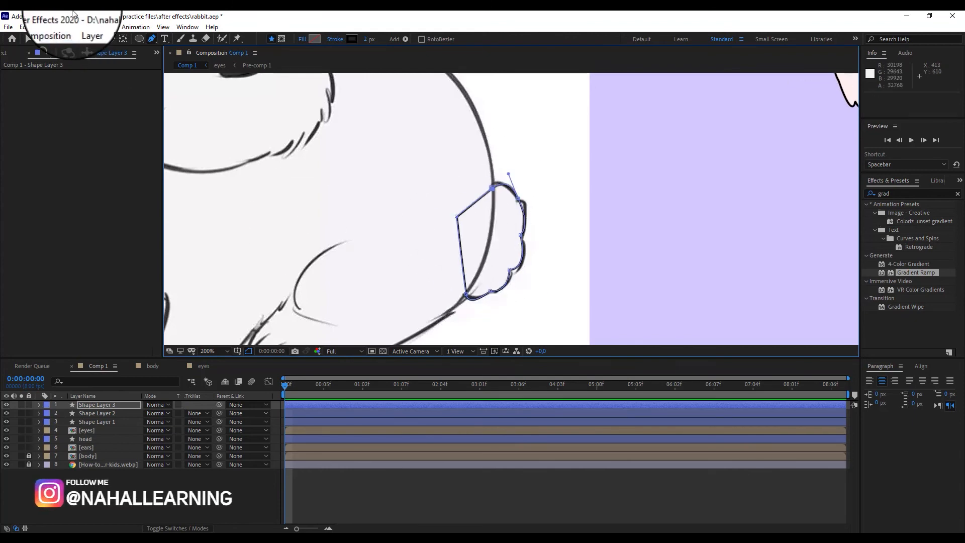
Move the traced tail from the reference image to the rear of the pink rabbit's body.
click(28, 39)
scroll(591, 241, down, 1)
click(507, 227)
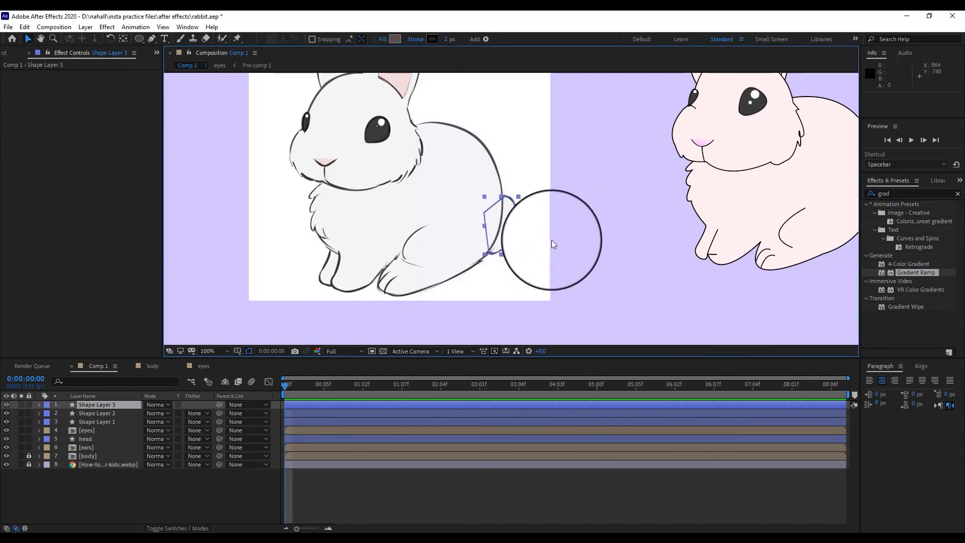
drag(512, 224, 798, 215)
drag(787, 210, 577, 223)
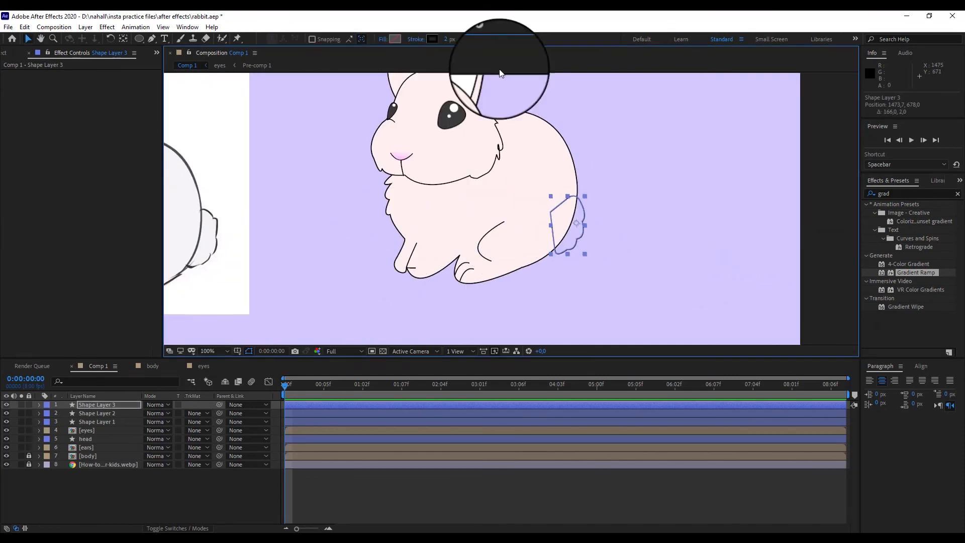
Fill the tail with the light pink sampled from the rabbit's body.
click(395, 38)
click(283, 359)
click(558, 221)
click(297, 310)
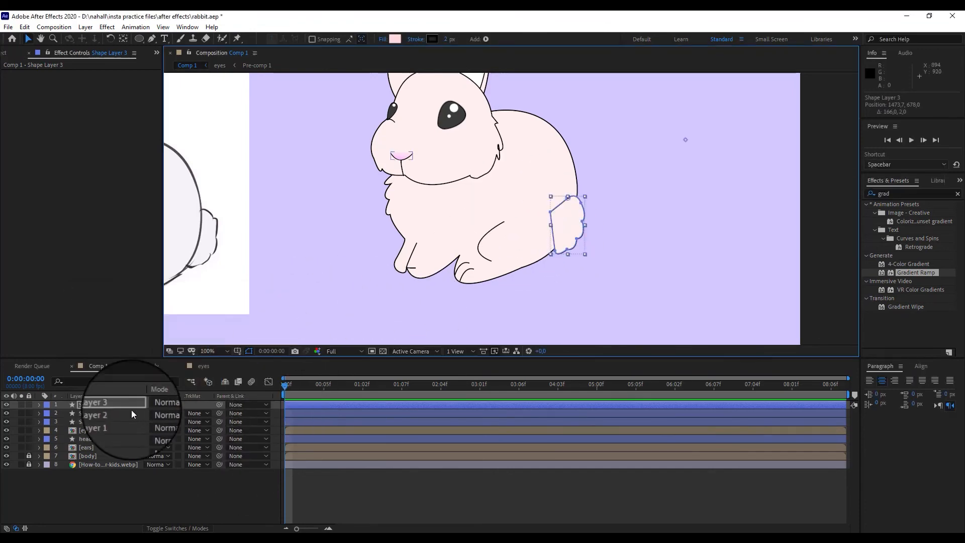
Move the tail's layer, Shape Layer 3, directly beneath the body layer in Comp 1.
drag(126, 412, 105, 458)
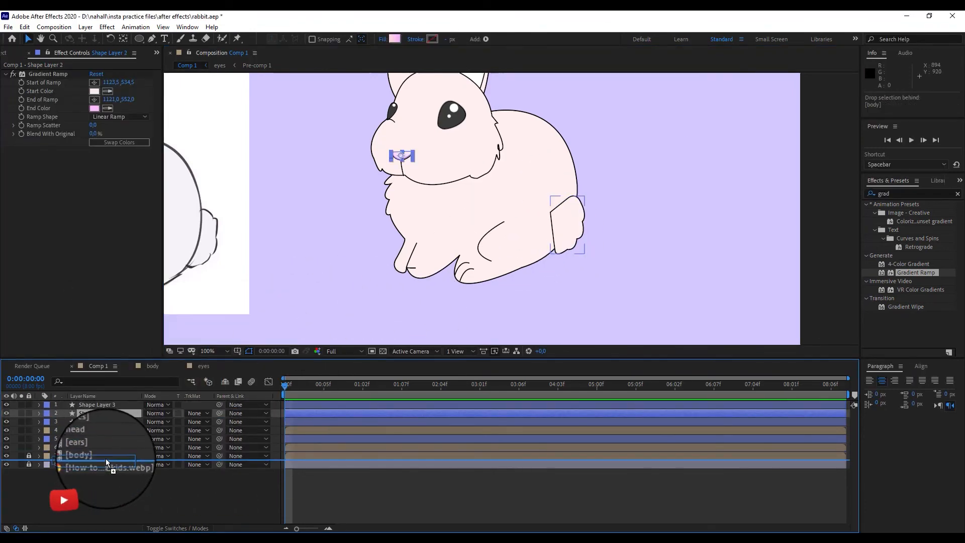
key(ctrl+z)
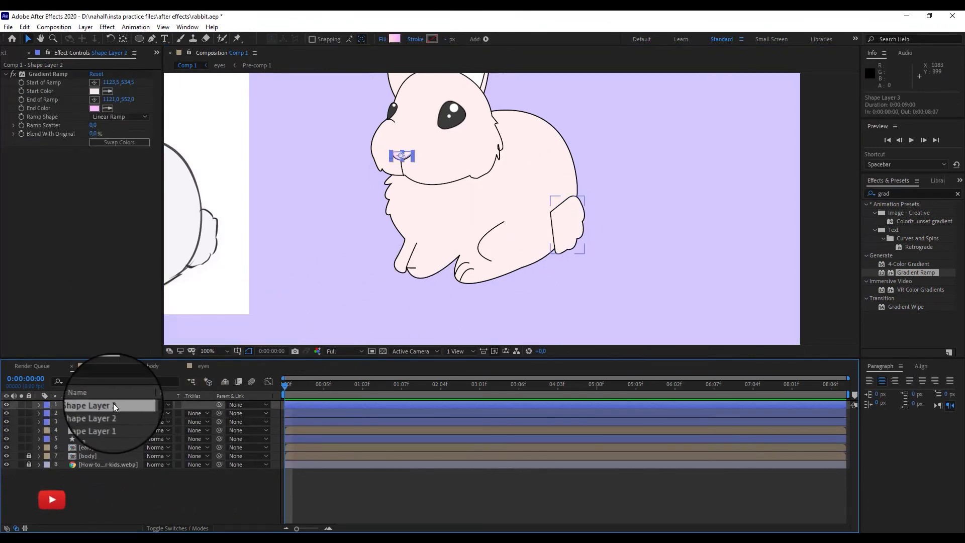
drag(113, 403, 110, 457)
click(86, 405)
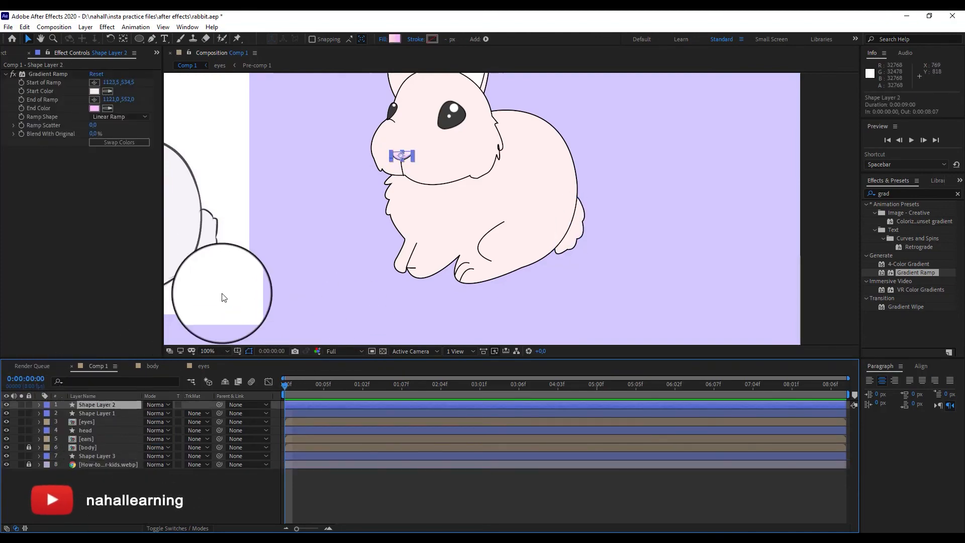